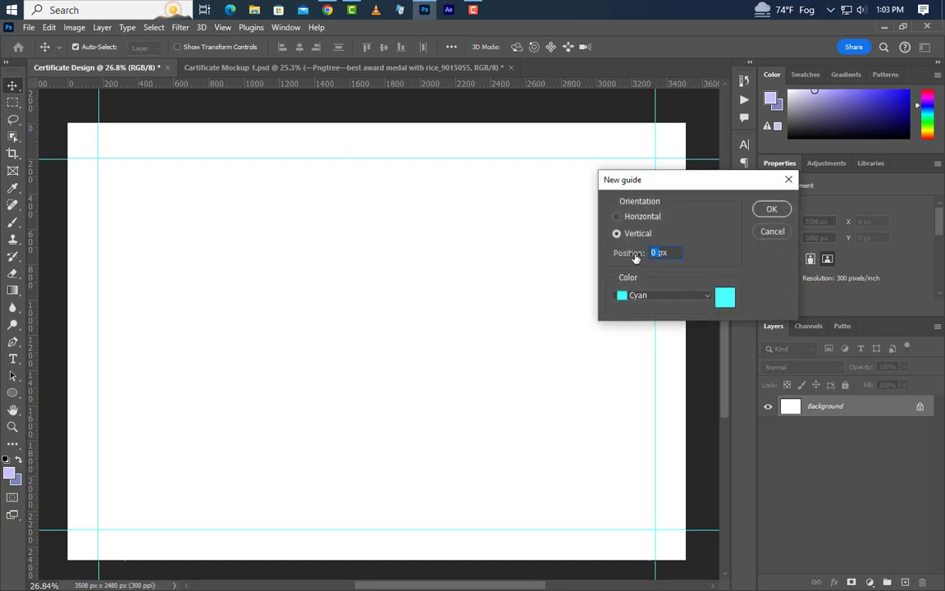
Add a horizontal guide at 1108 px and place a vertical guide at the canvas's horizontal centre.
text(1108)
click(772, 210)
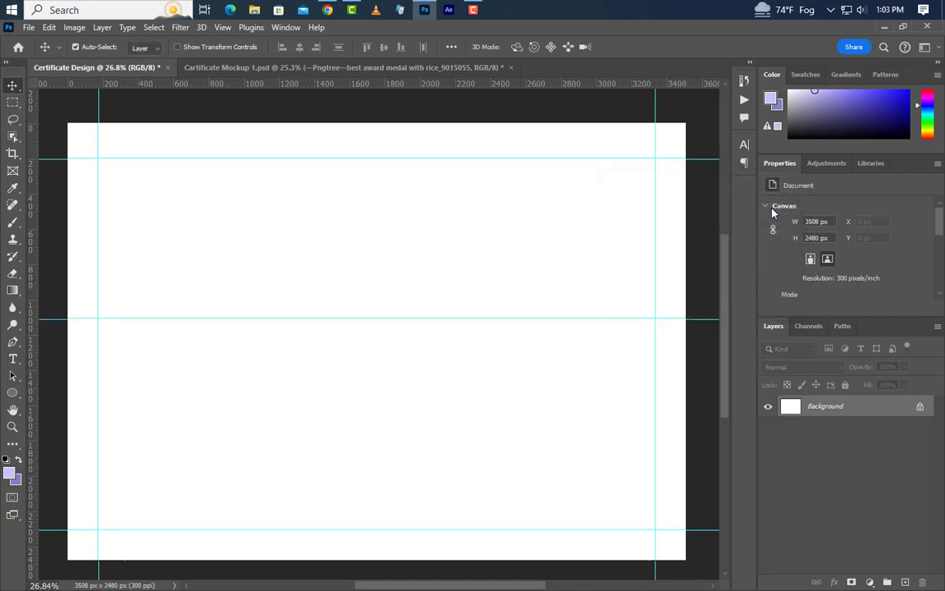
drag(41, 388, 376, 397)
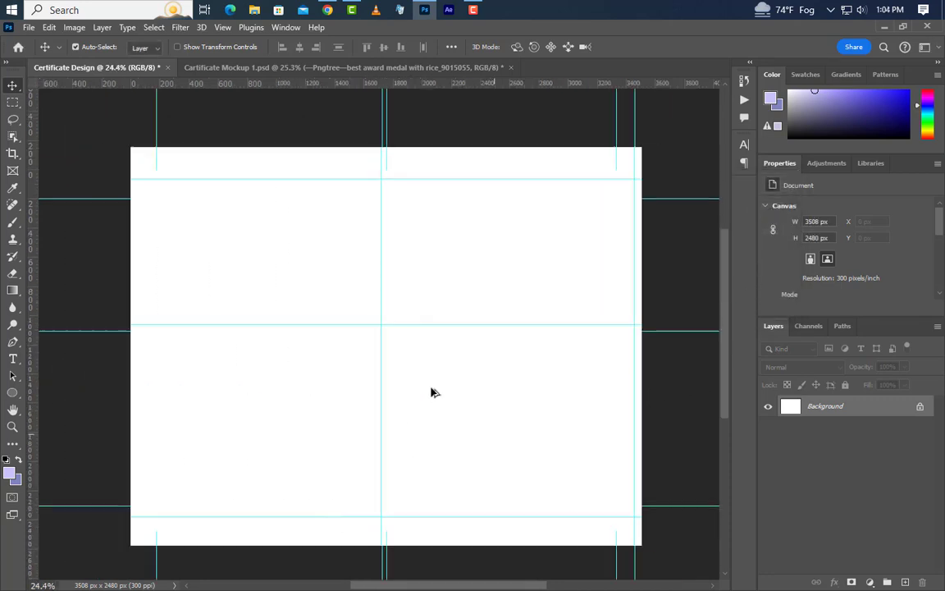
Draw a circle of about 1455 px with the Ellipse tool and set its linked width and height to 6940 px.
click(13, 393)
right_click(11, 394)
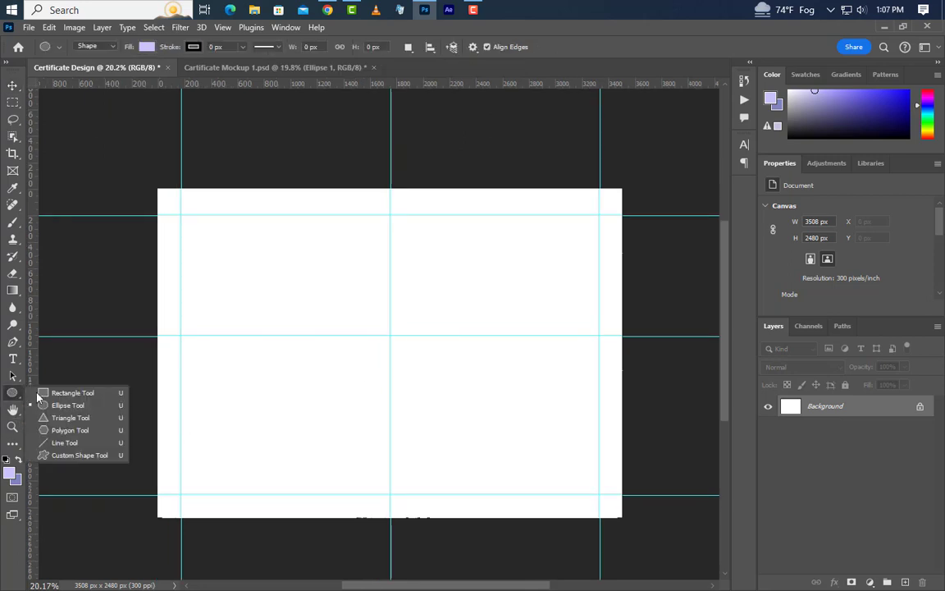
click(85, 405)
drag(270, 251, 491, 462)
click(809, 222)
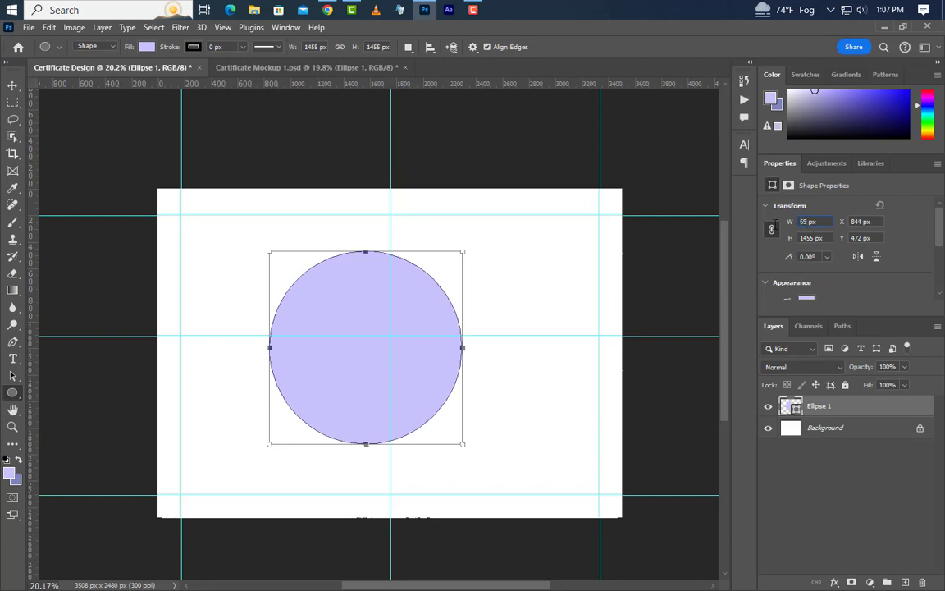
key(Return)
Align the circle to the canvas's bottom edge and horizontal centre using a whole-canvas selection, and deselect.
key(ctrl+a)
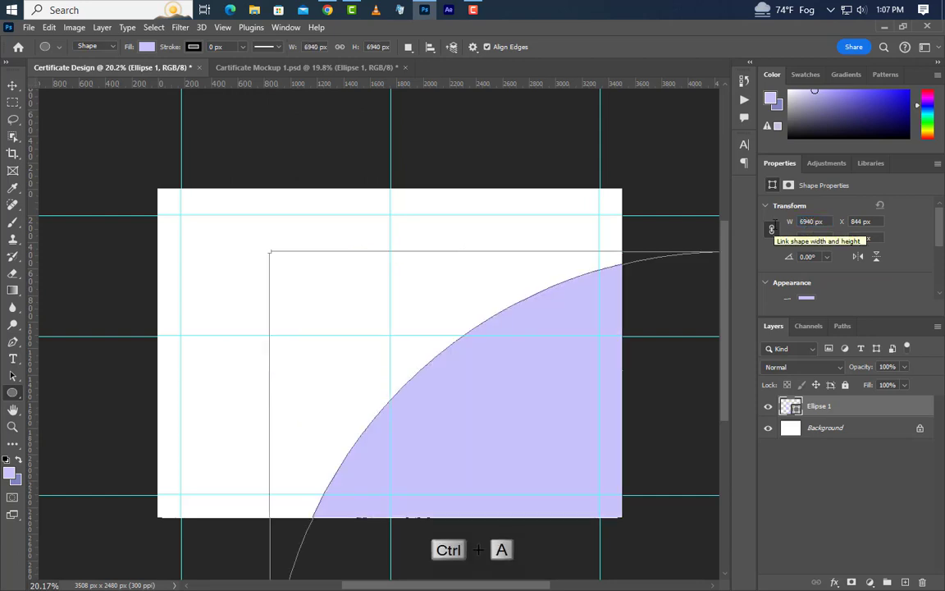
click(12, 86)
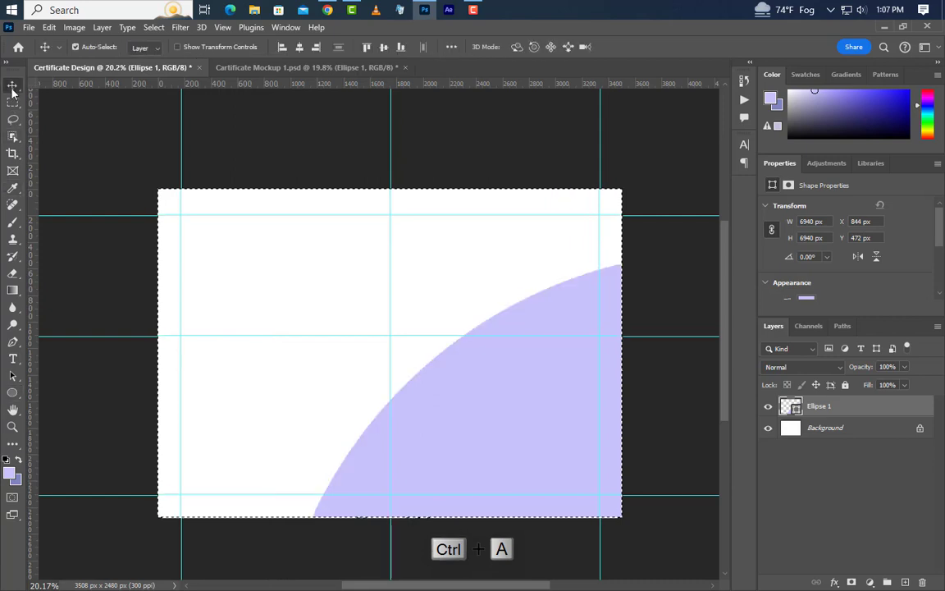
click(401, 49)
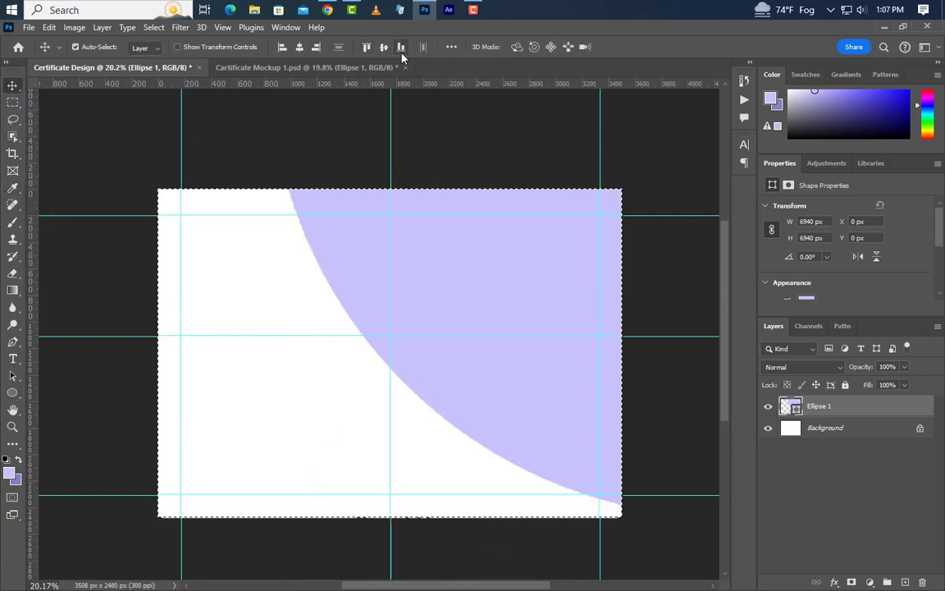
click(299, 47)
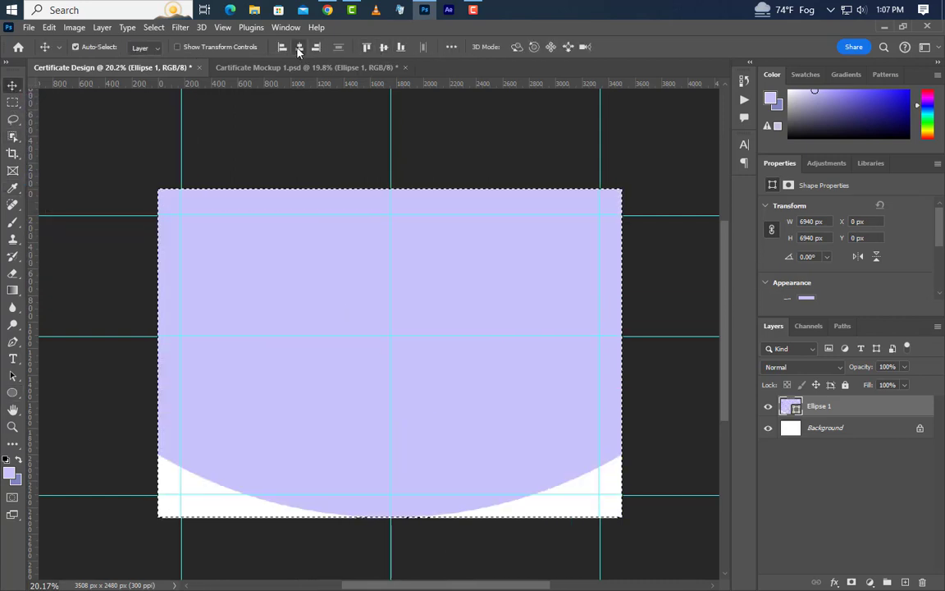
key(ctrl+d)
Move the circle straight up until its lowest point sits on the middle horizontal guide.
key(ctrl+t)
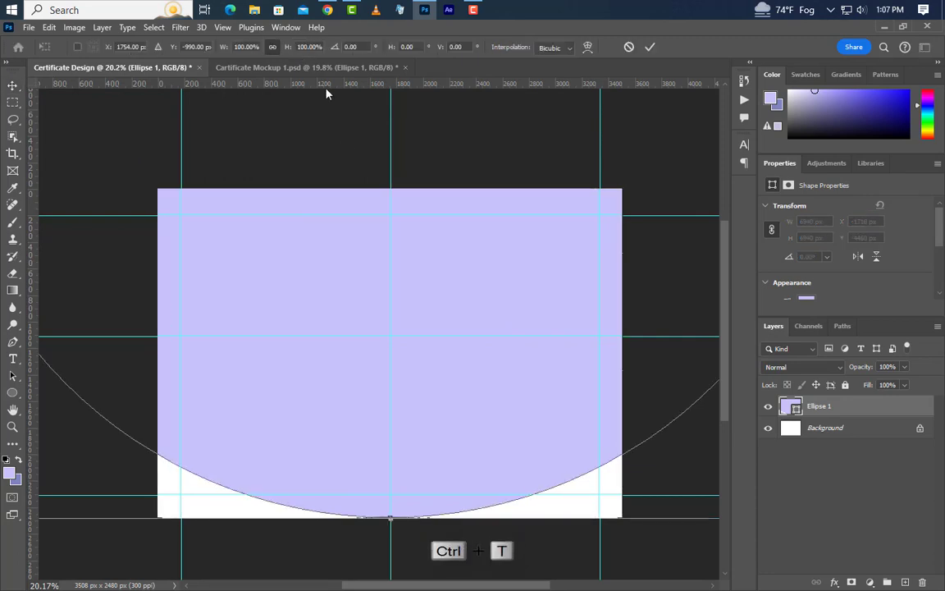
drag(415, 396, 418, 215)
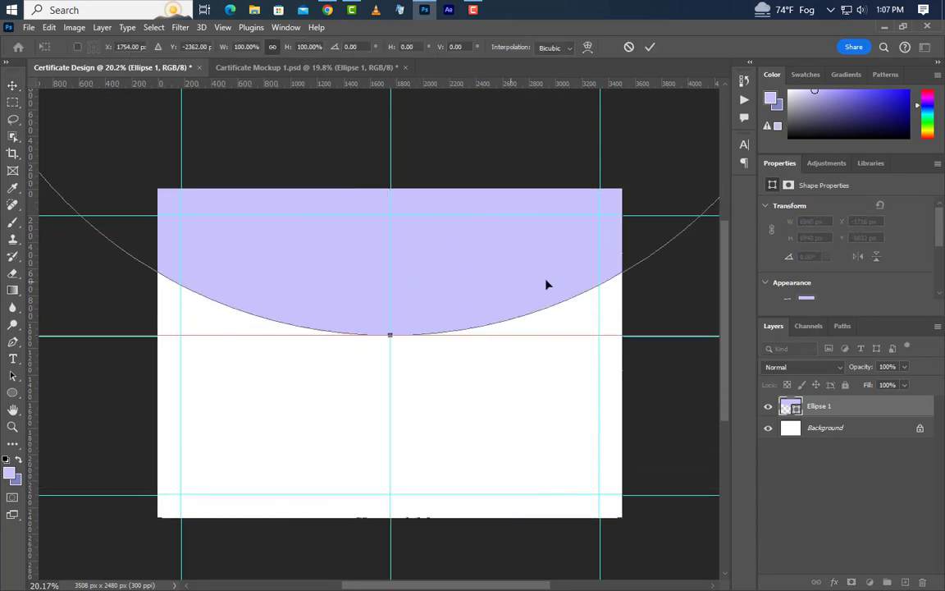
click(649, 47)
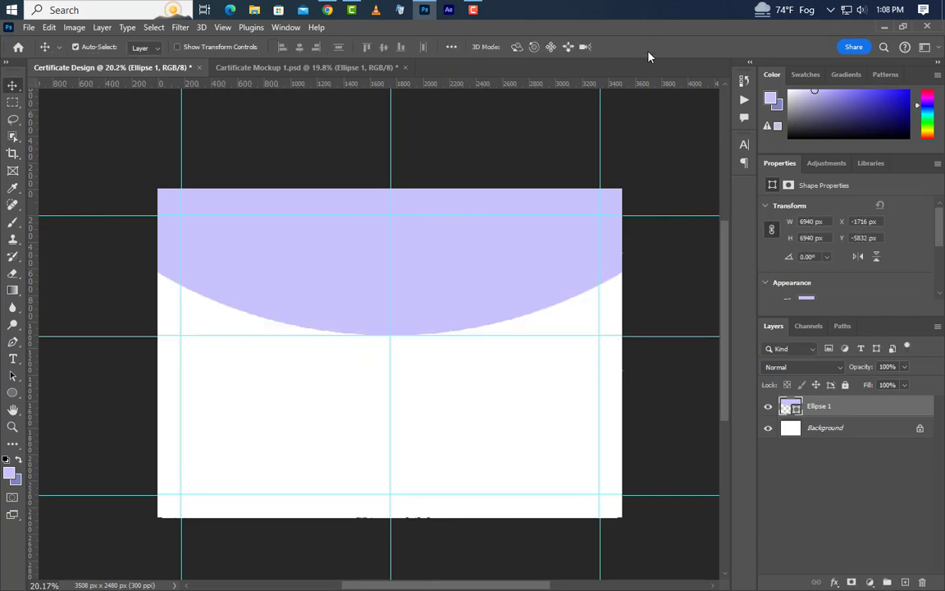
Add a Gradient Overlay to the Ellipse 1 layer with bf9432 as the gradient's first colour stop.
double_click(883, 407)
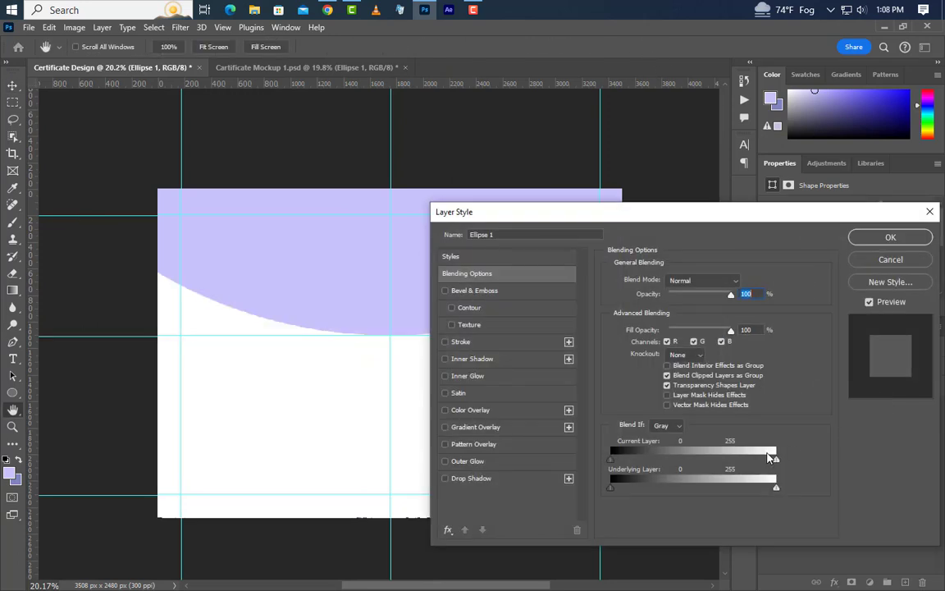
click(484, 427)
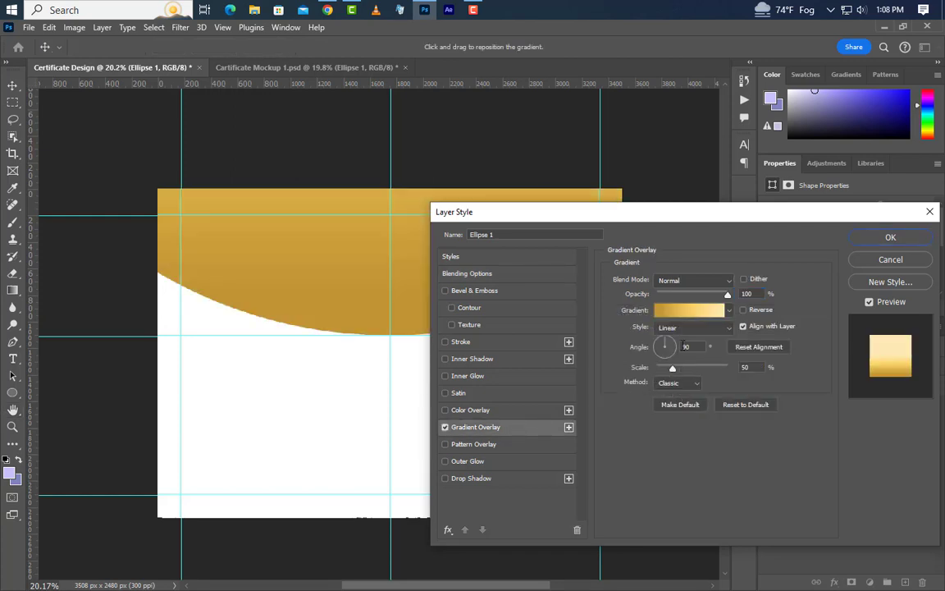
click(696, 311)
click(602, 493)
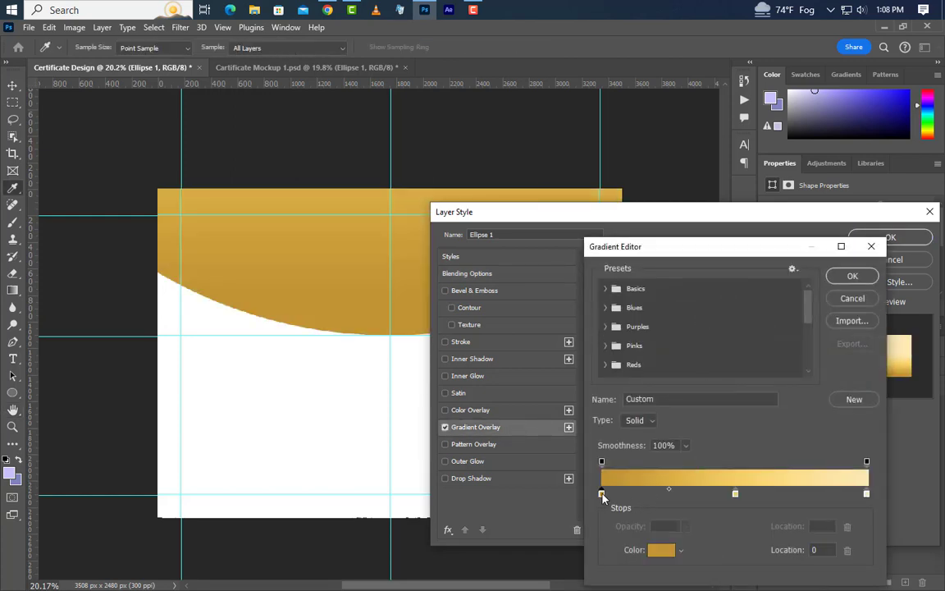
double_click(601, 493)
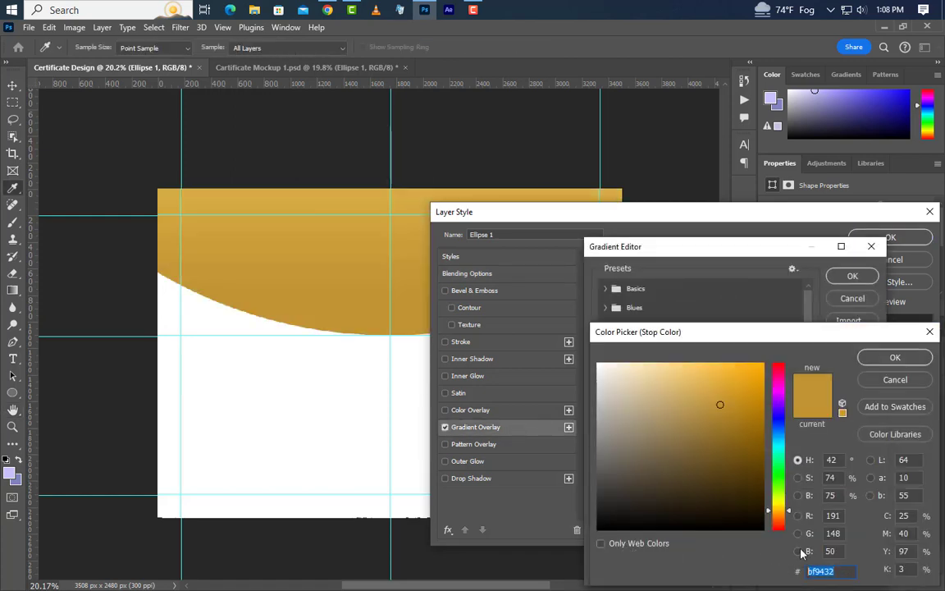
click(895, 357)
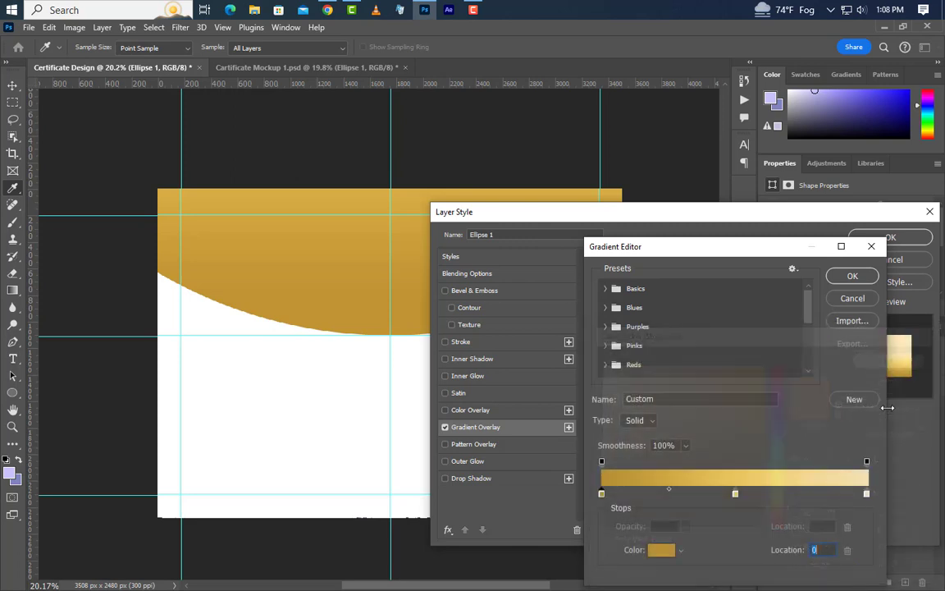
Use f3cf63 for the gradient's middle colour stop and fceab4 for its end stop.
click(735, 493)
double_click(736, 494)
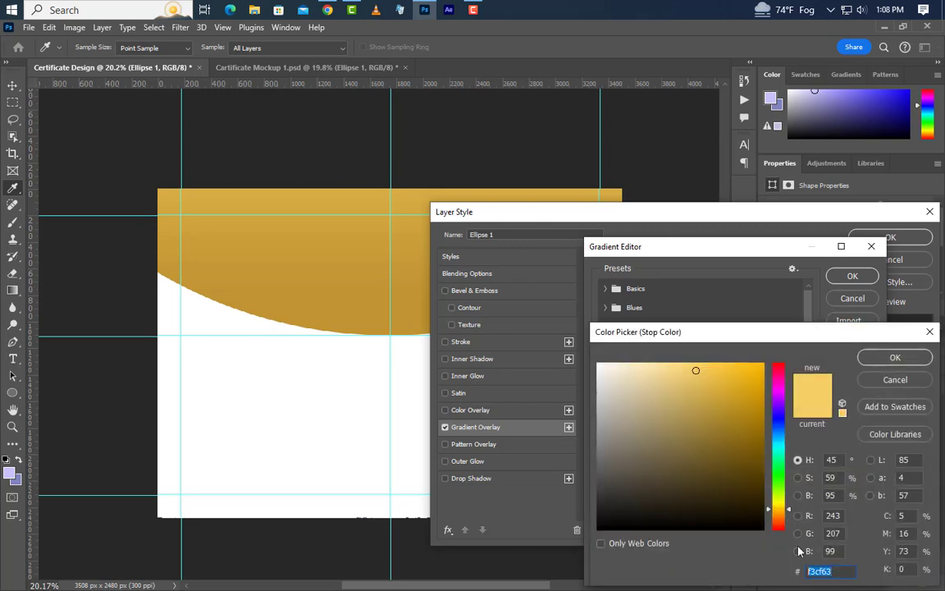
click(878, 379)
click(867, 495)
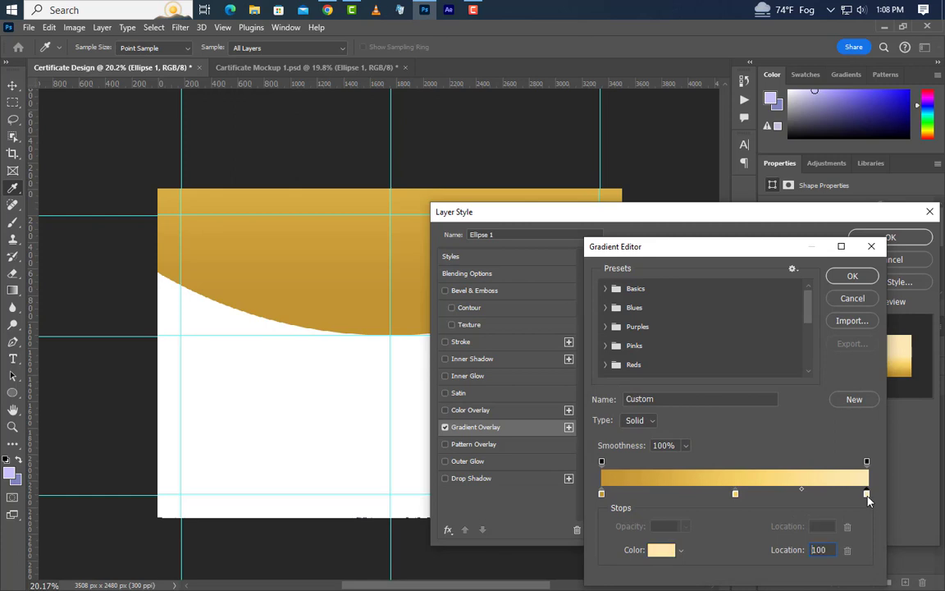
double_click(867, 494)
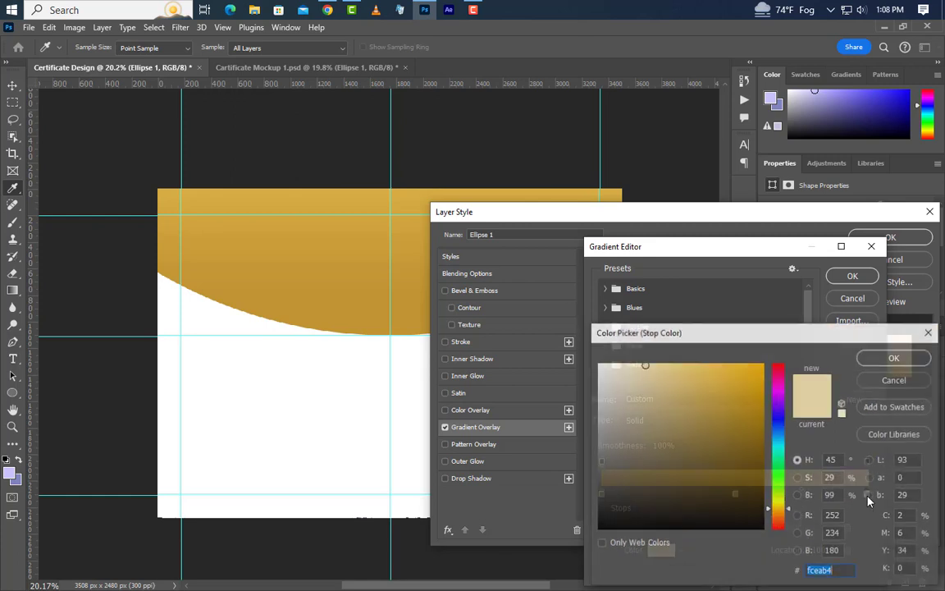
click(879, 360)
click(852, 276)
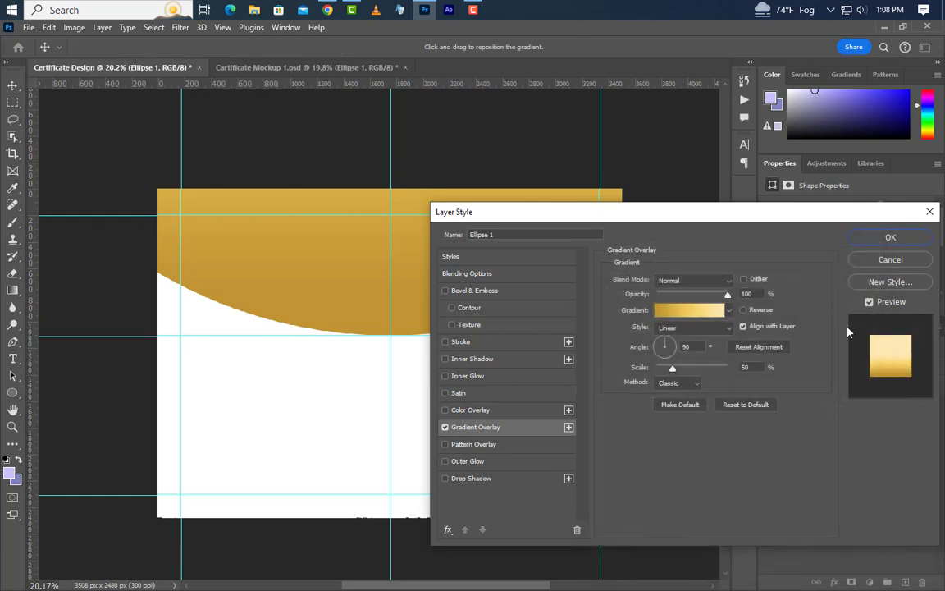
Use a 90° angle and 50% scale for the gradient overlay and apply the layer style.
click(671, 347)
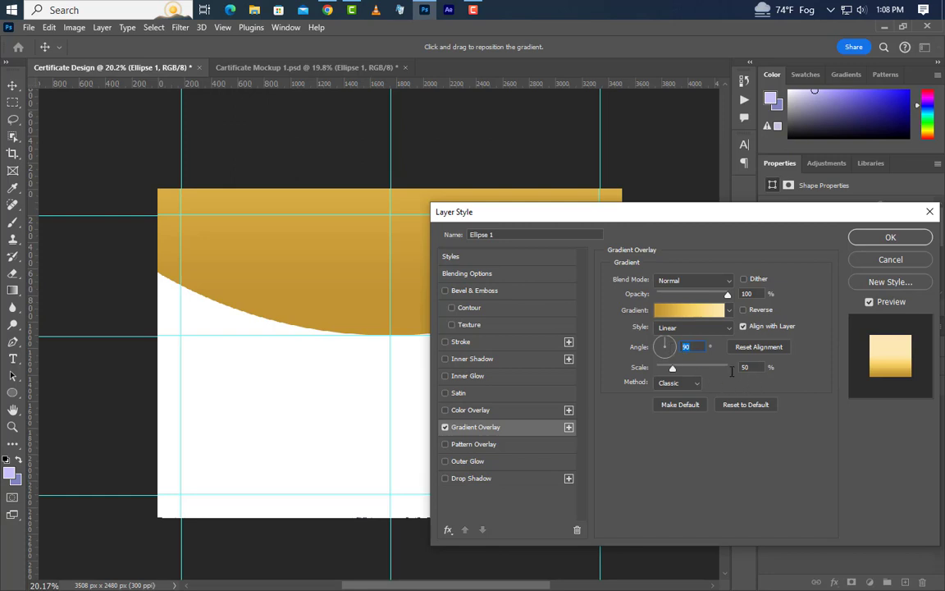
click(739, 370)
mouse_move(338, 305)
mouse_down()
mouse_move(341, 289)
mouse_move(340, 306)
mouse_up()
click(888, 238)
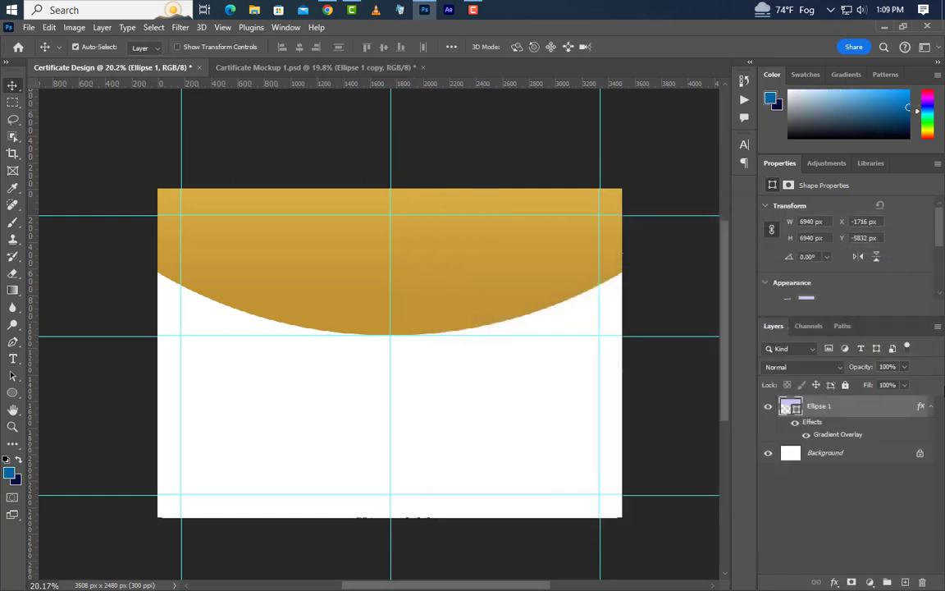
Duplicate the Ellipse 1 layer with its gradient effect and collapse the original layer's effects list.
drag(903, 420, 905, 581)
click(932, 457)
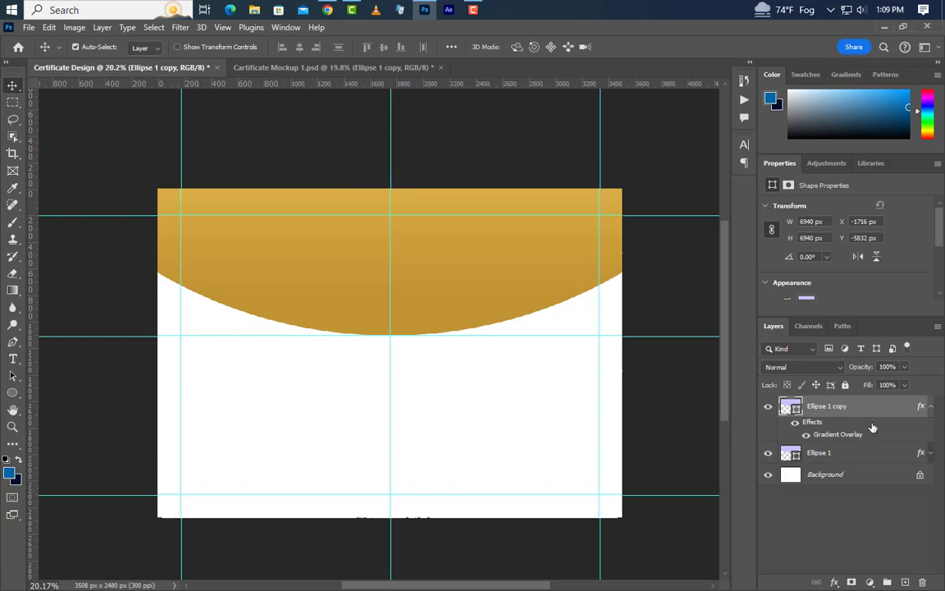
Change the first gradient stop of the ellipse copy's overlay to dark navy 000f2f and delete the middle stop.
double_click(844, 435)
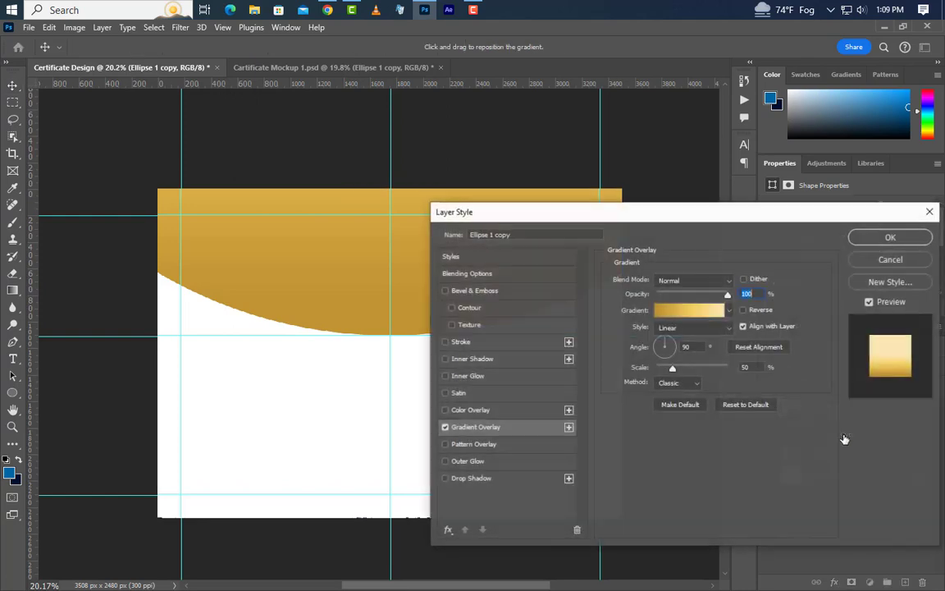
click(644, 307)
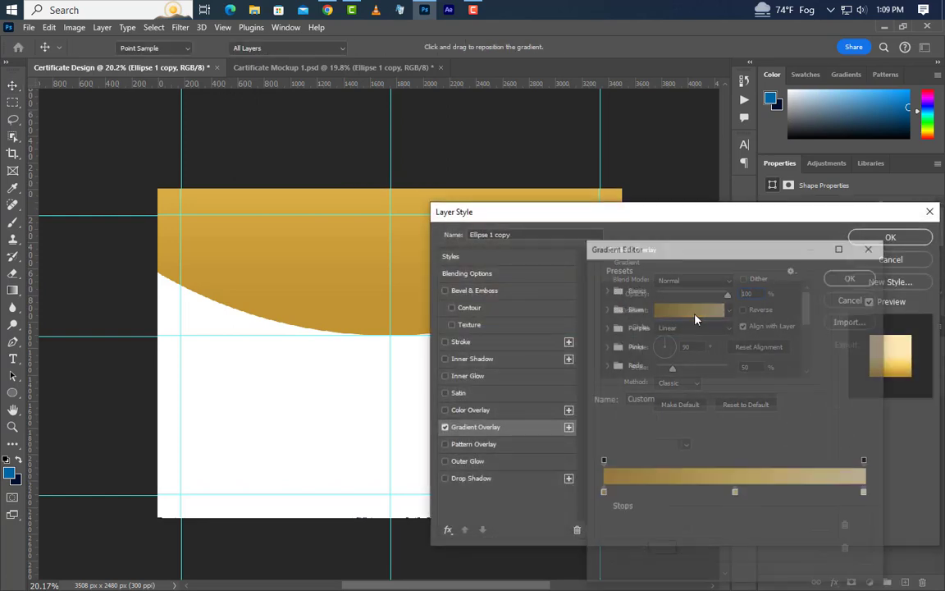
double_click(602, 494)
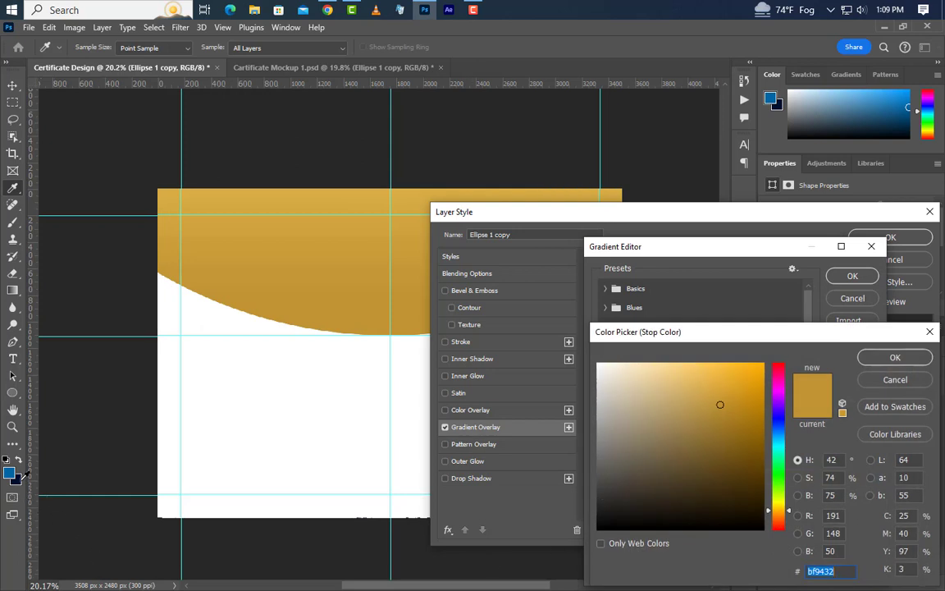
text(000f2f)
click(895, 359)
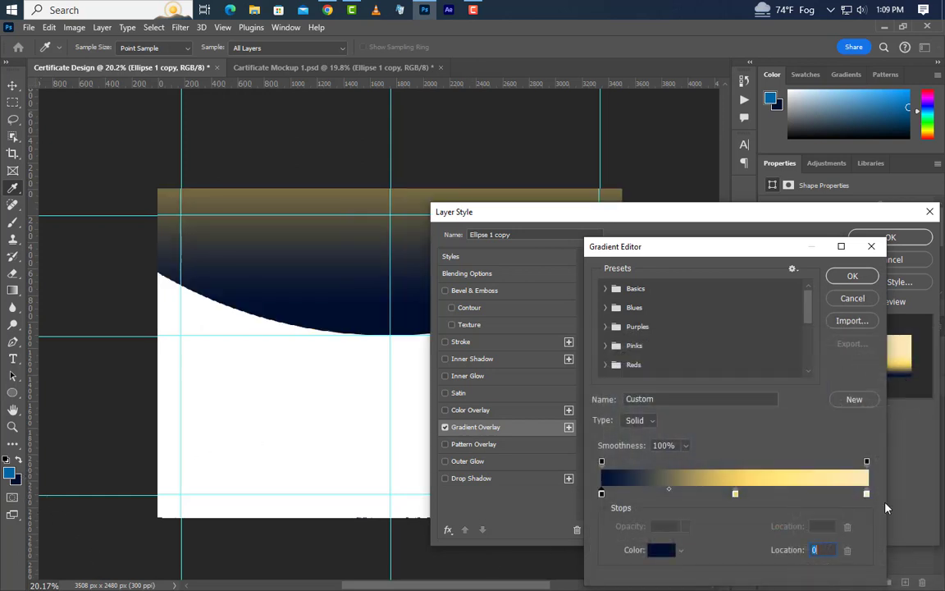
click(848, 549)
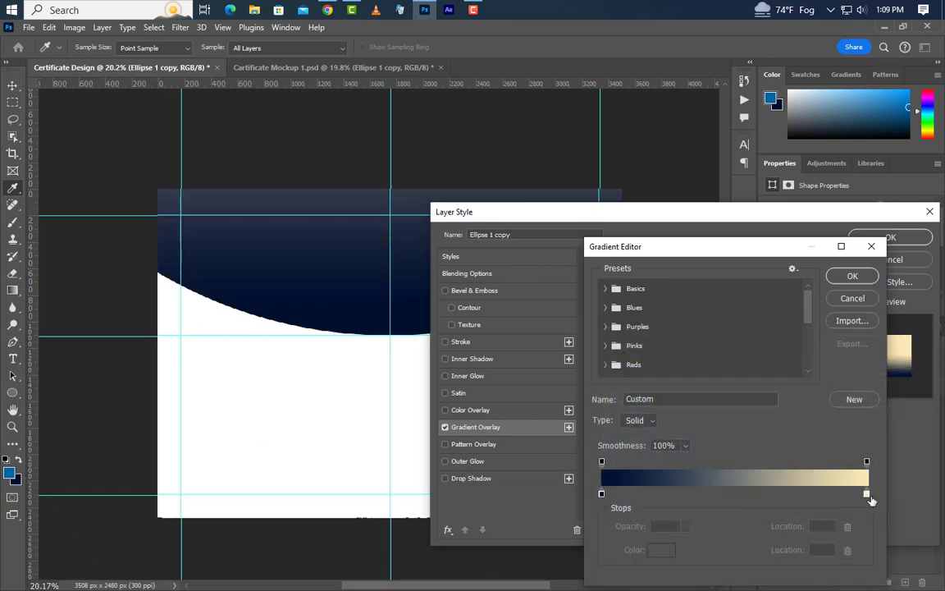
Set the end gradient stop to the blue foreground colour 0164a3 and apply the overlay at 50% scale.
double_click(866, 495)
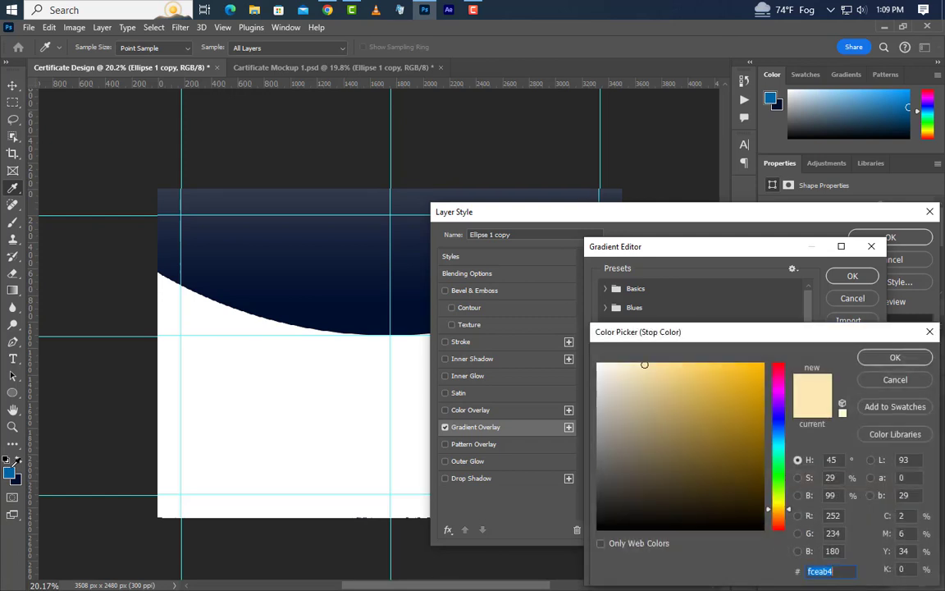
click(10, 471)
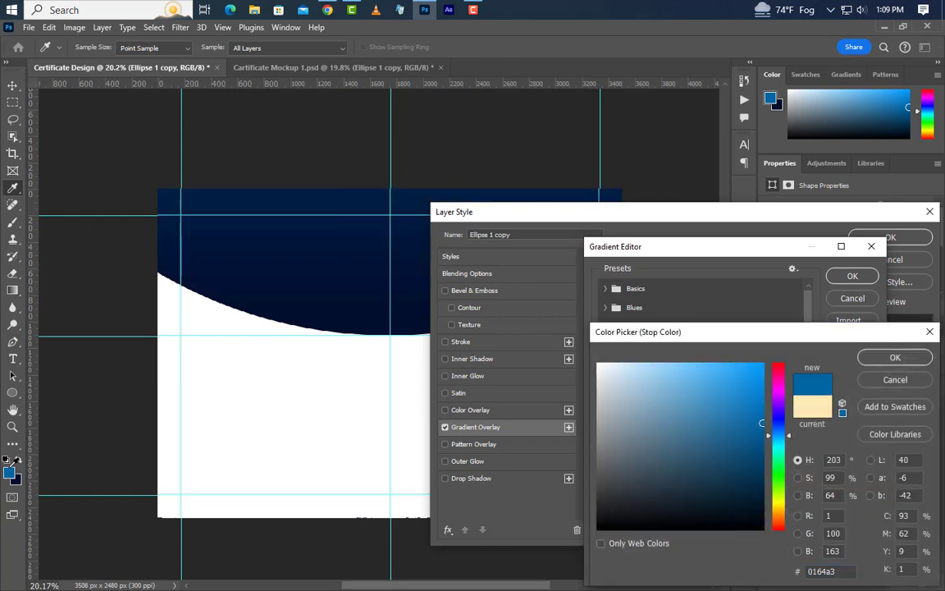
click(896, 357)
click(854, 276)
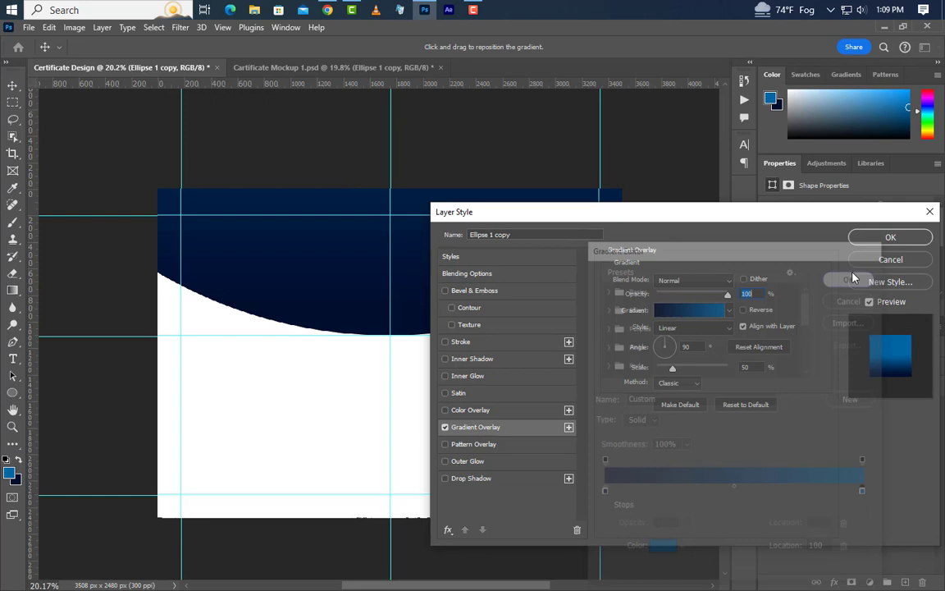
click(746, 368)
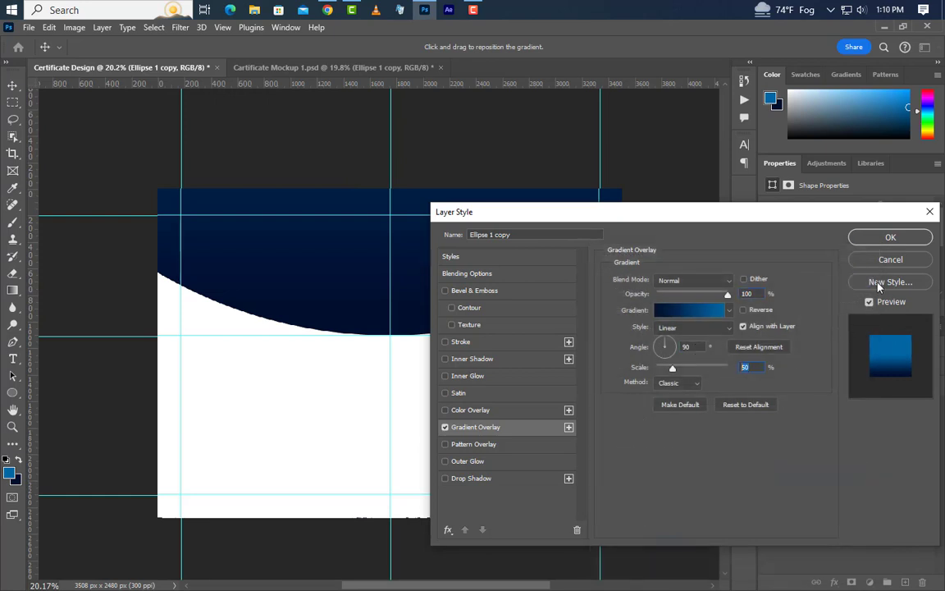
click(890, 238)
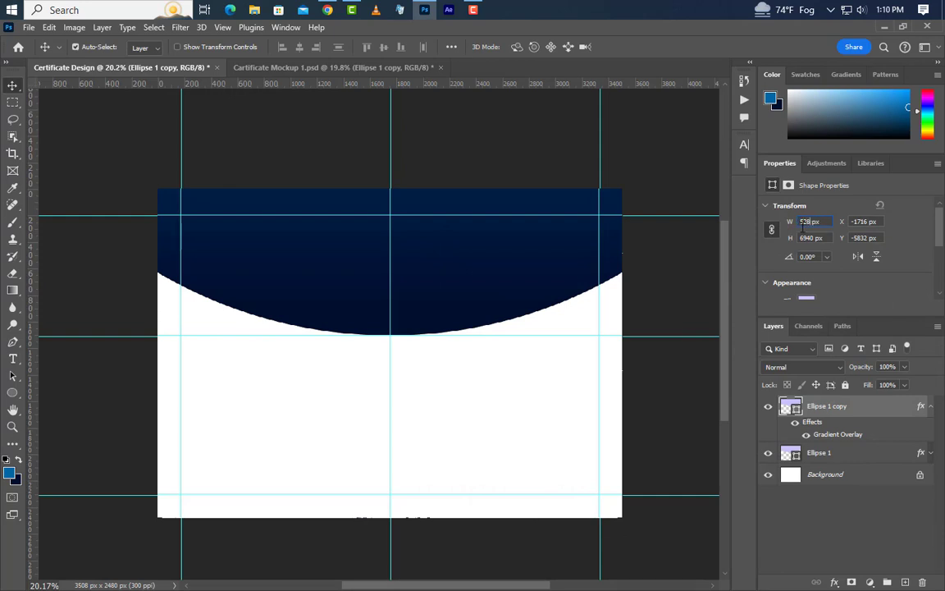
Resize the Ellipse 1 copy to 5280 px, align it centred and flush with the bottom edge of Ellipse 1's selection, and deselect.
key(ctrl+z)
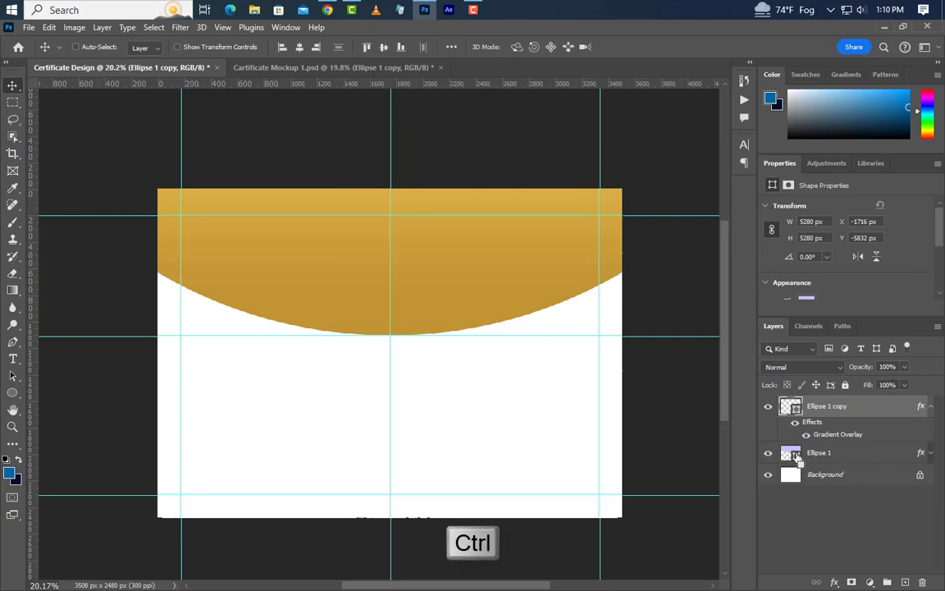
ctrl+click(791, 454)
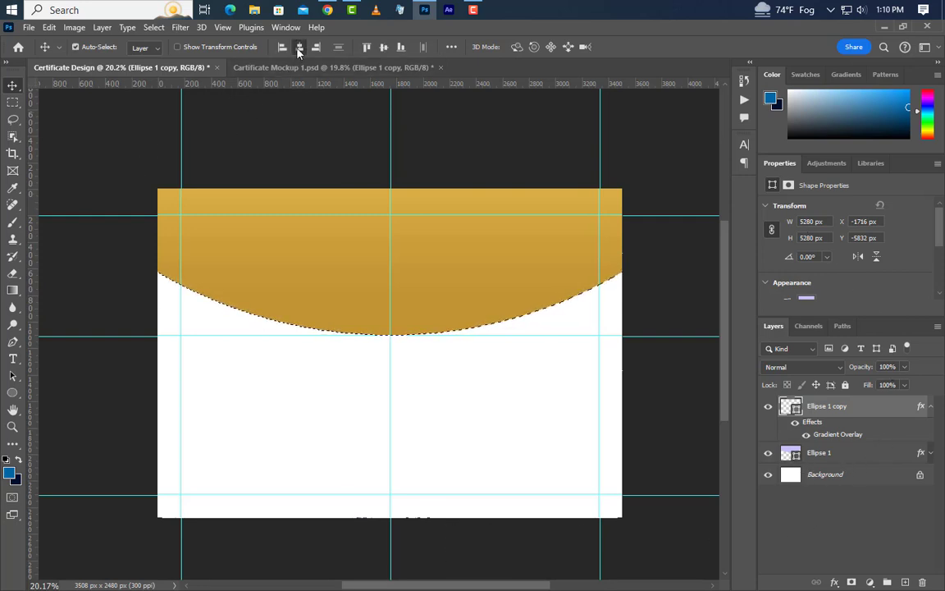
click(384, 47)
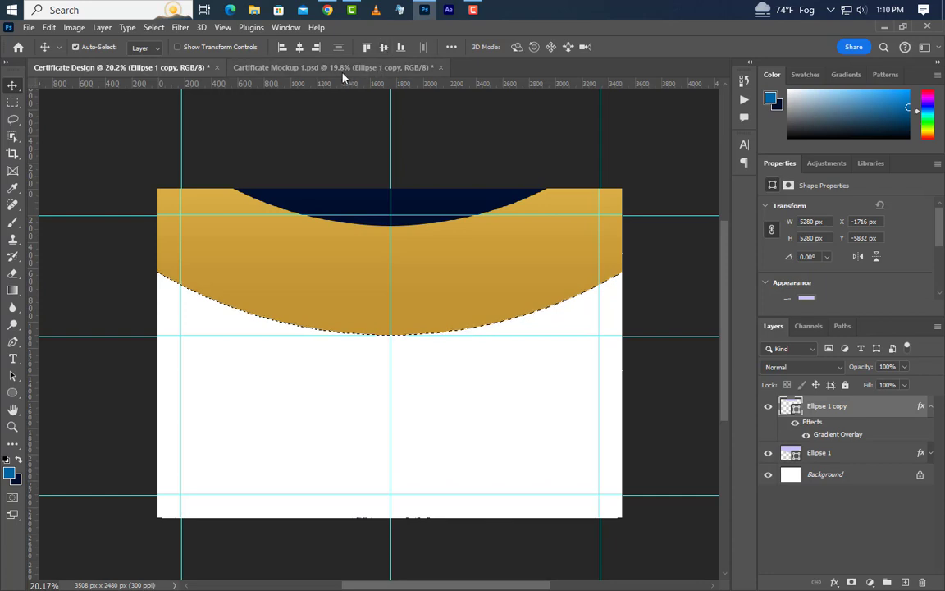
click(400, 49)
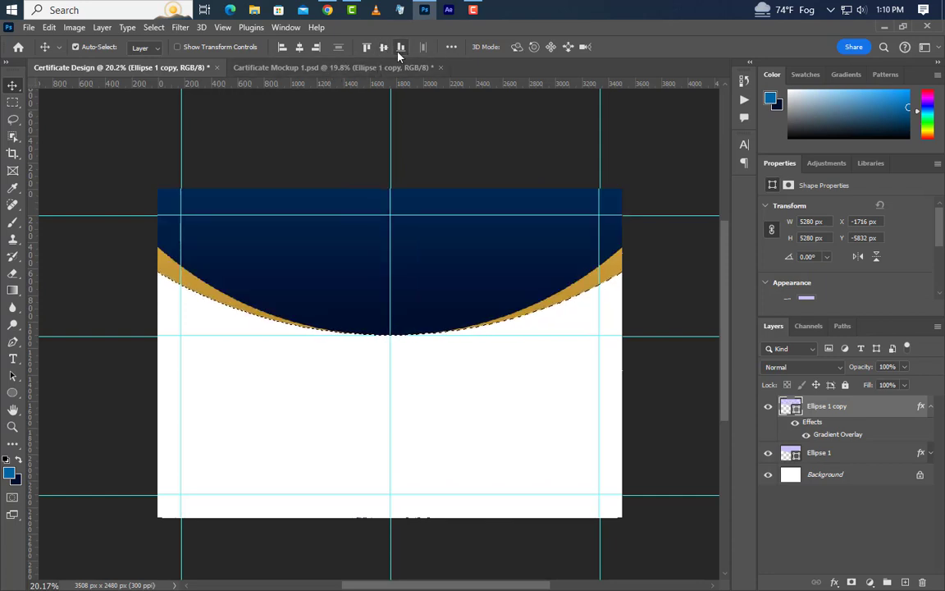
key(ctrl+d)
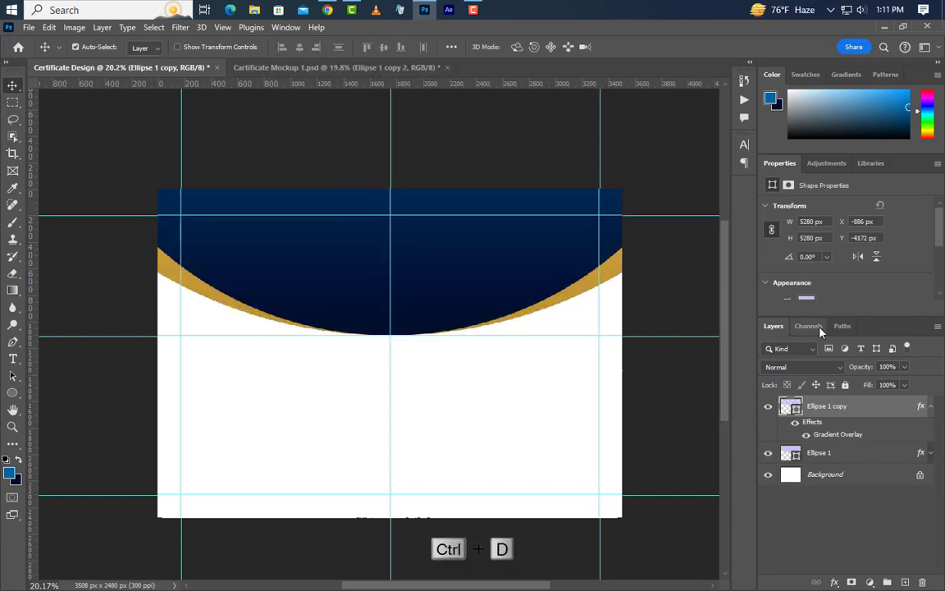
Duplicate the Ellipse 1 copy layer, collapse the source's effects, and set the duplicate's first gradient overlay stop to 011648.
drag(903, 407, 905, 581)
click(930, 454)
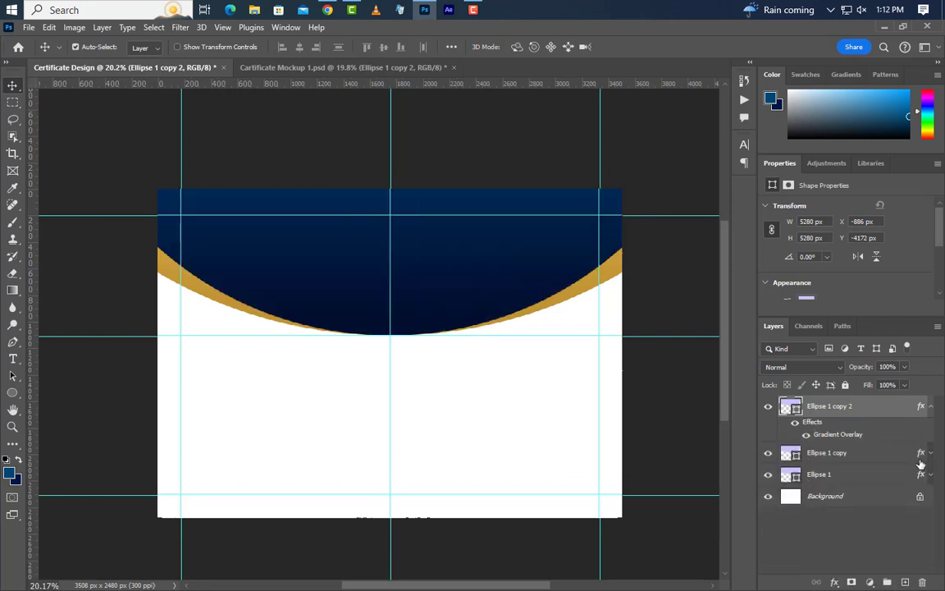
double_click(842, 435)
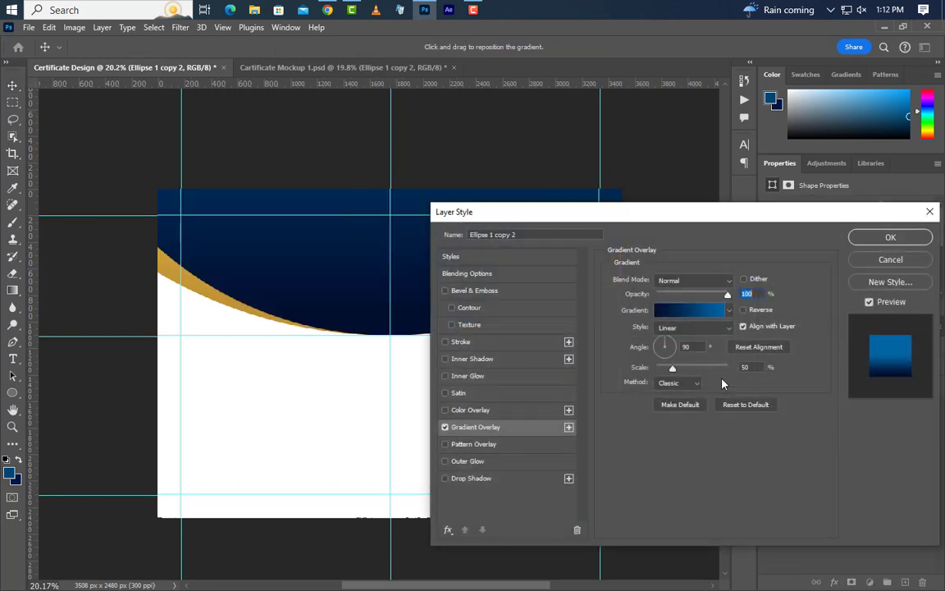
click(696, 313)
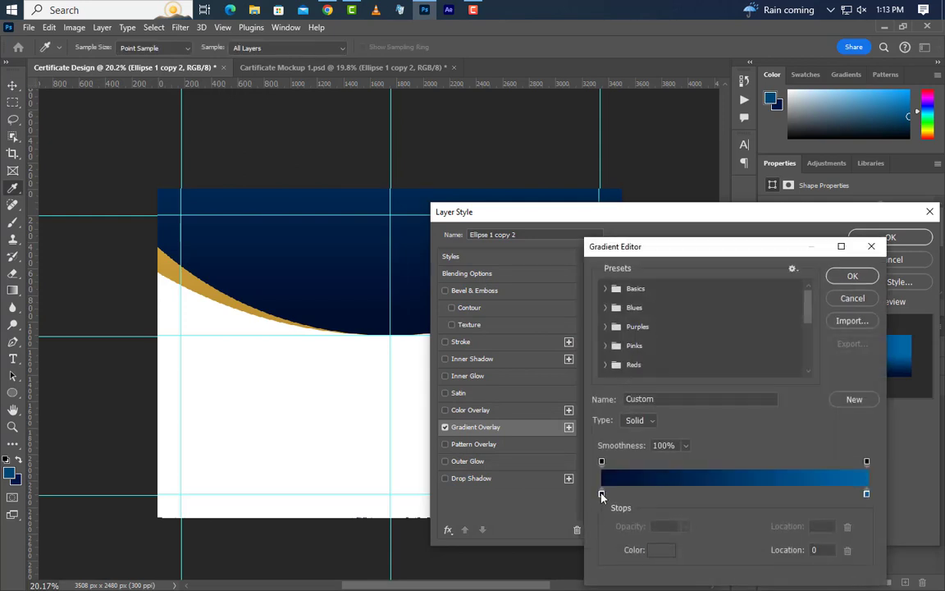
double_click(601, 493)
text(011648)
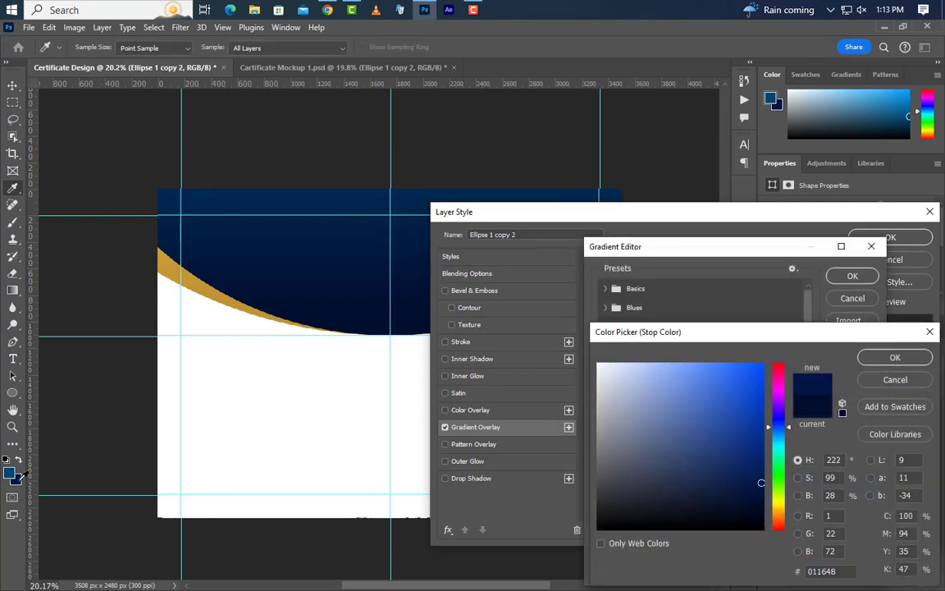
click(888, 357)
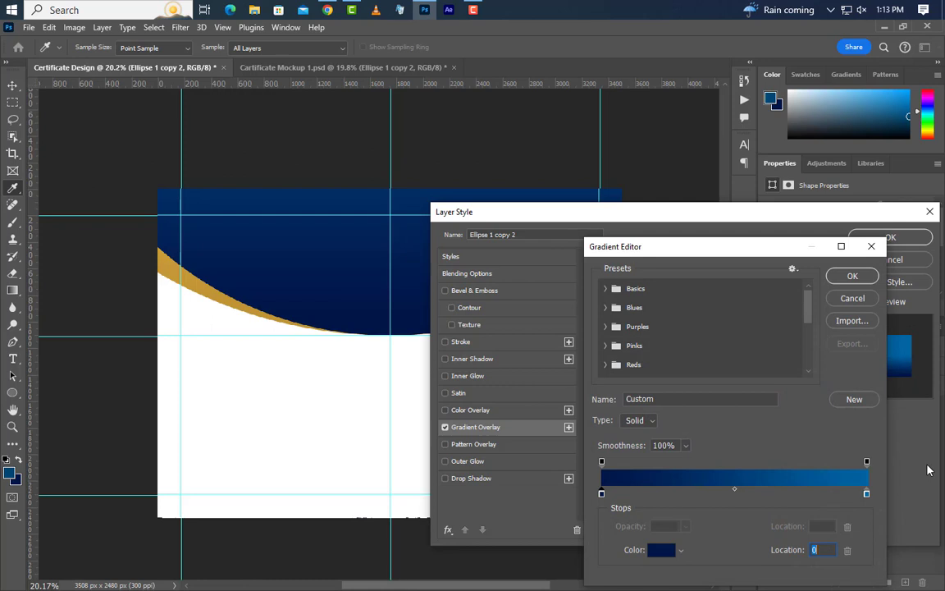
Set the end gradient stop to blue 004672 and accept the edited gradient.
double_click(868, 494)
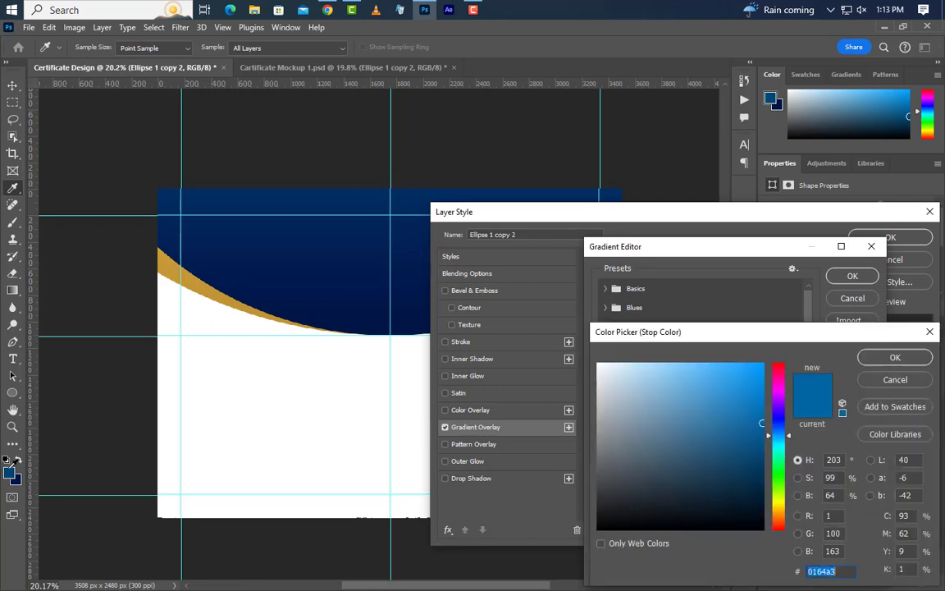
text(004672)
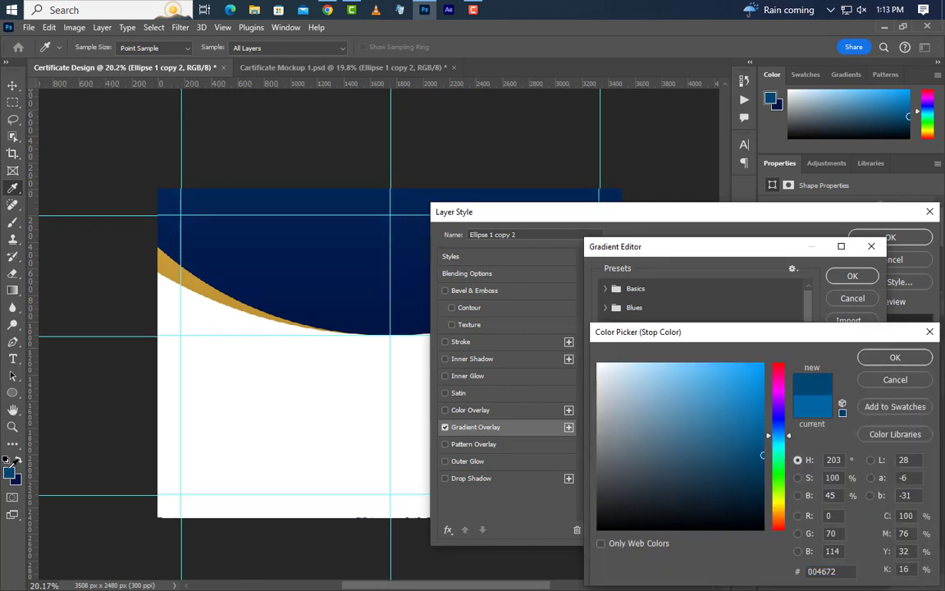
click(875, 358)
click(853, 277)
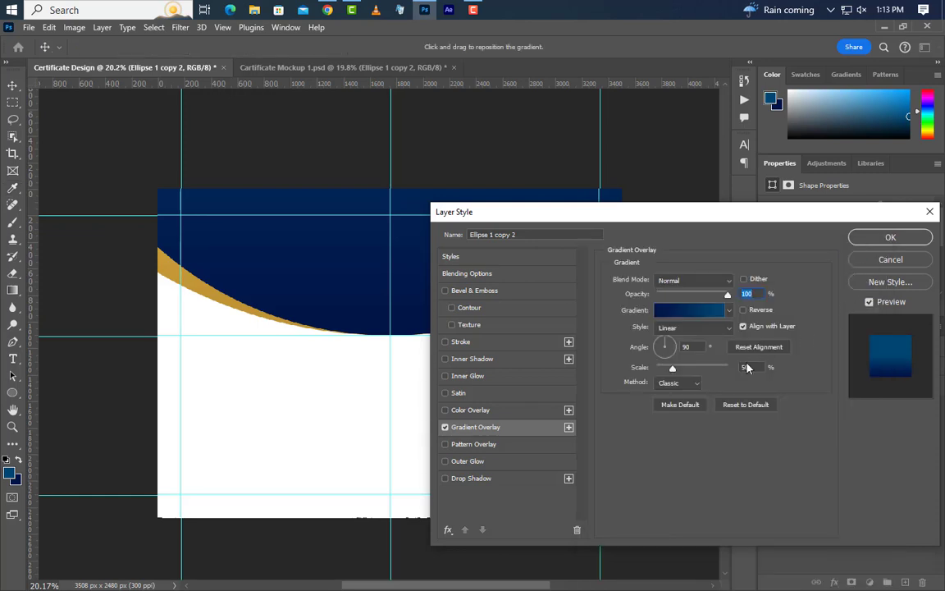
Shift the gradient overlay downward within the Ellipse 1 copy 2 shape and apply the layer style.
click(697, 347)
click(752, 294)
drag(692, 215, 791, 409)
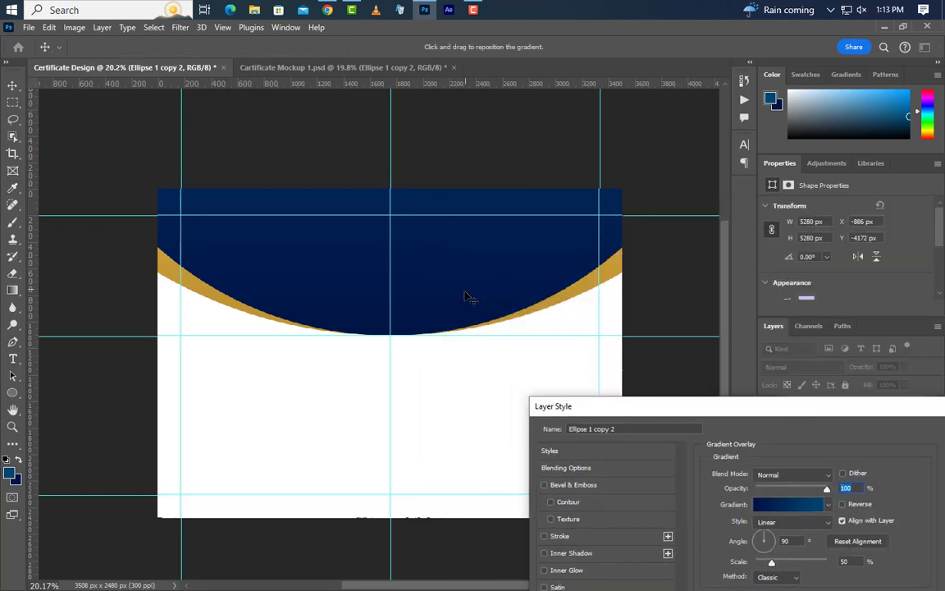
drag(464, 282, 458, 408)
drag(748, 405, 516, 399)
click(761, 427)
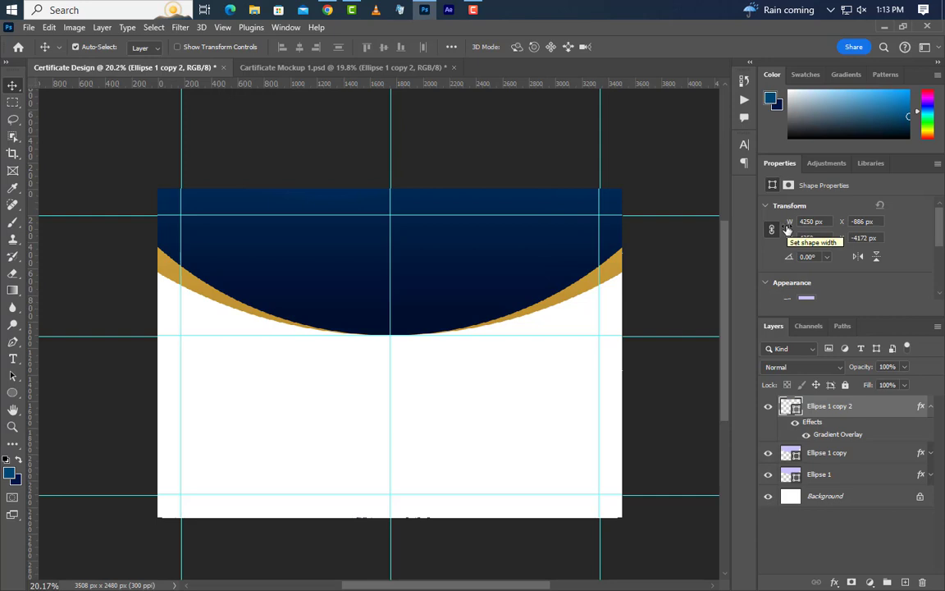
Resize Ellipse 1 copy 2 to 4250 px, align it bottom and horizontally centred to Ellipse 1 copy's selection, and deselect.
key(ctrl)
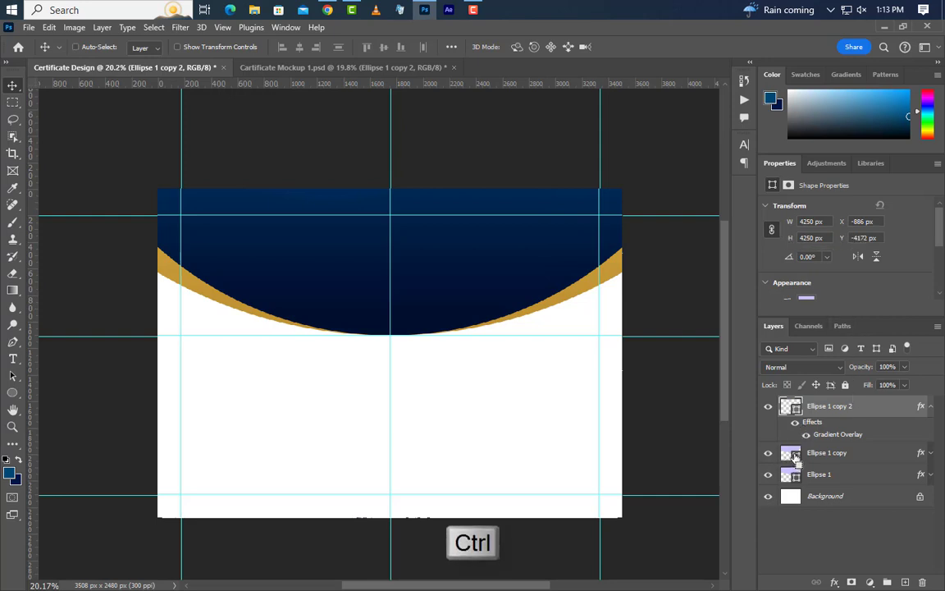
ctrl+click(793, 457)
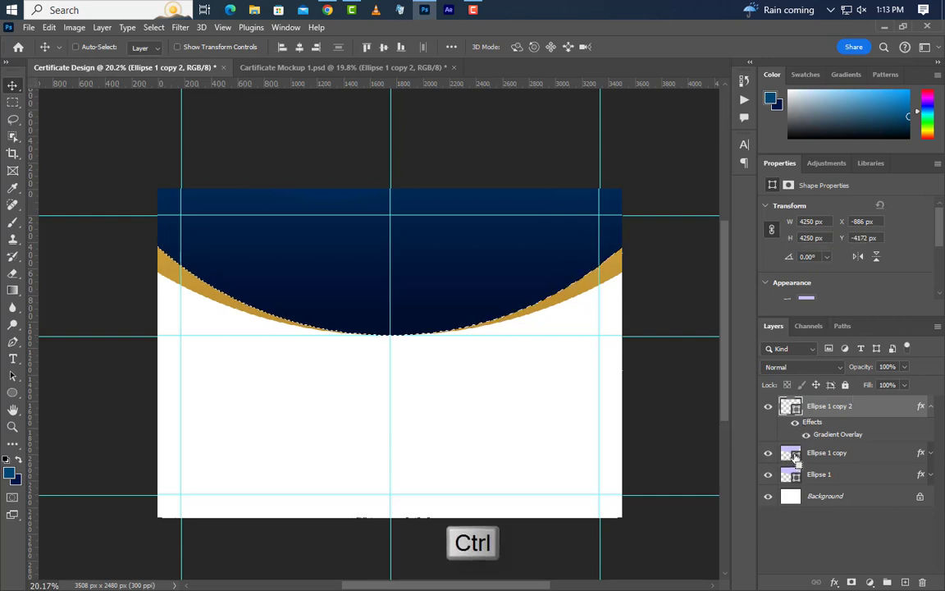
click(401, 47)
click(298, 47)
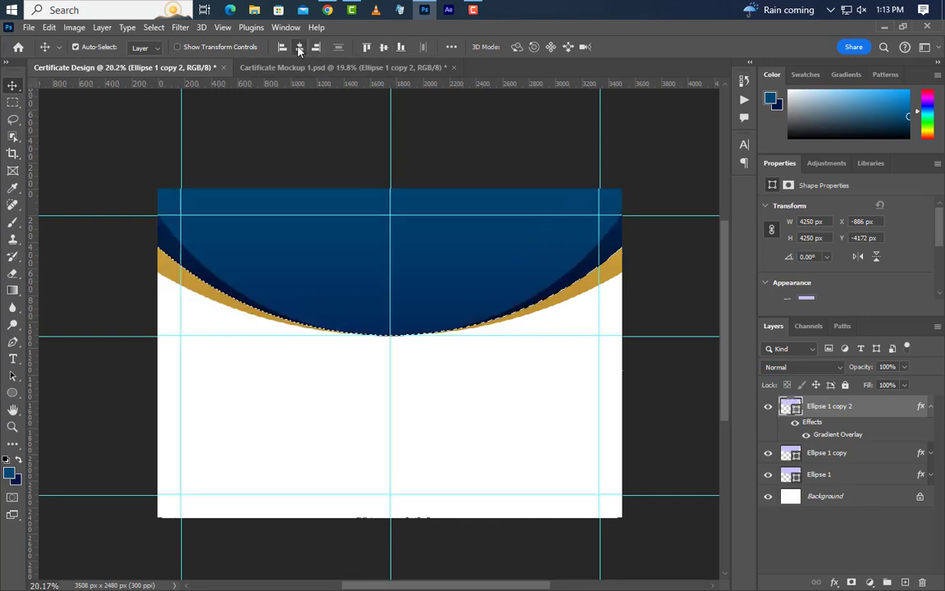
key(ctrl+d)
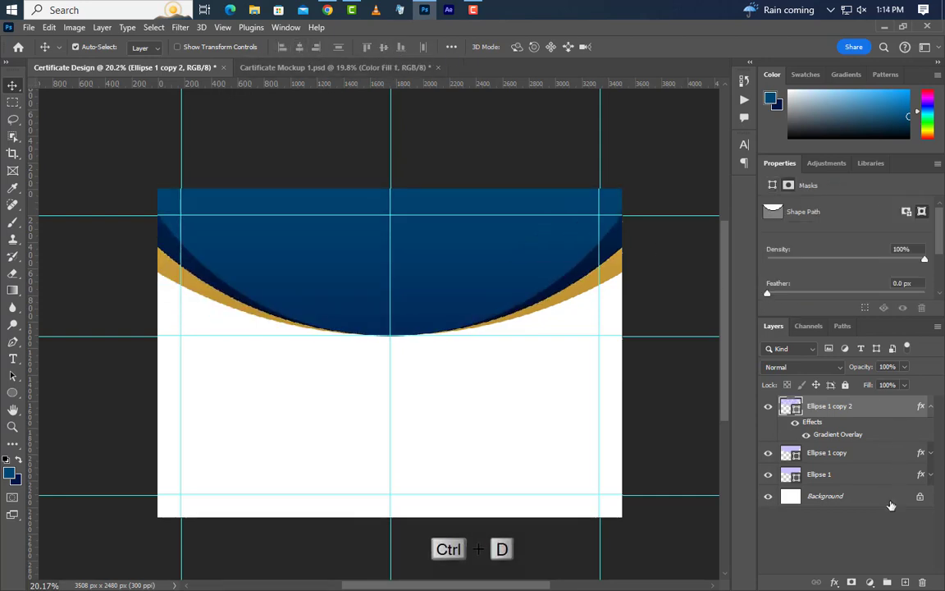
Add a solid color fill layer in light gray d9d8d8 directly above the Background layer.
click(891, 500)
click(869, 582)
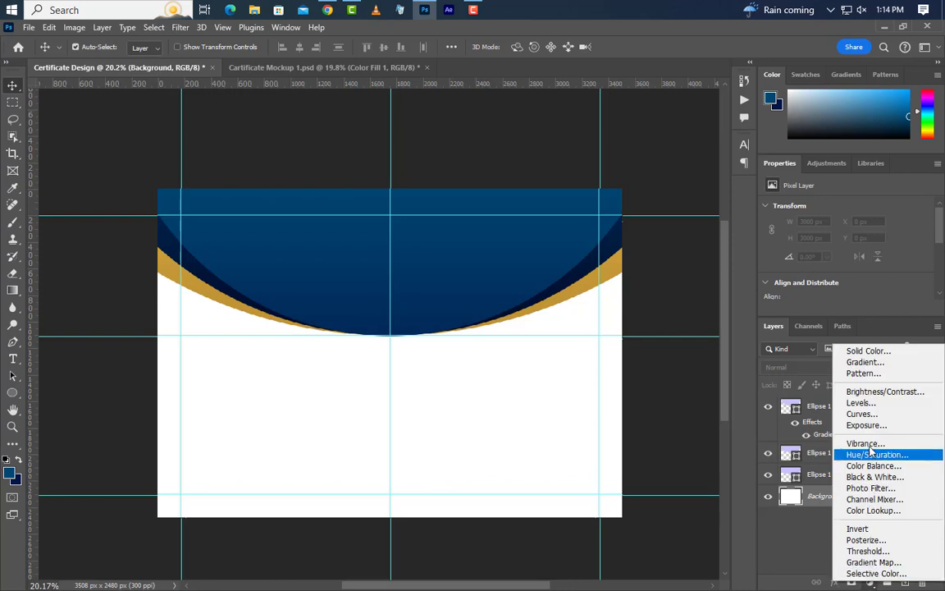
click(868, 350)
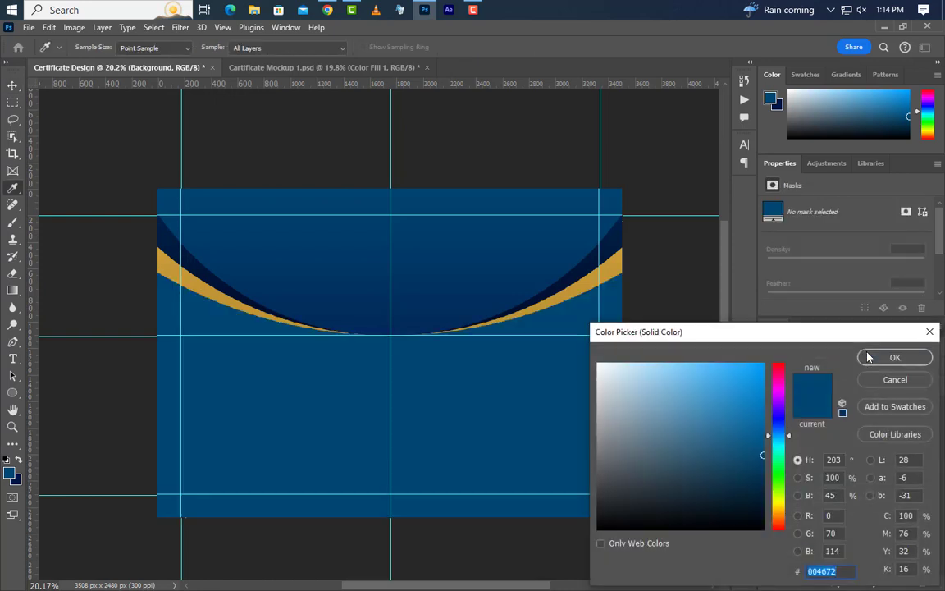
text(d9d8d8)
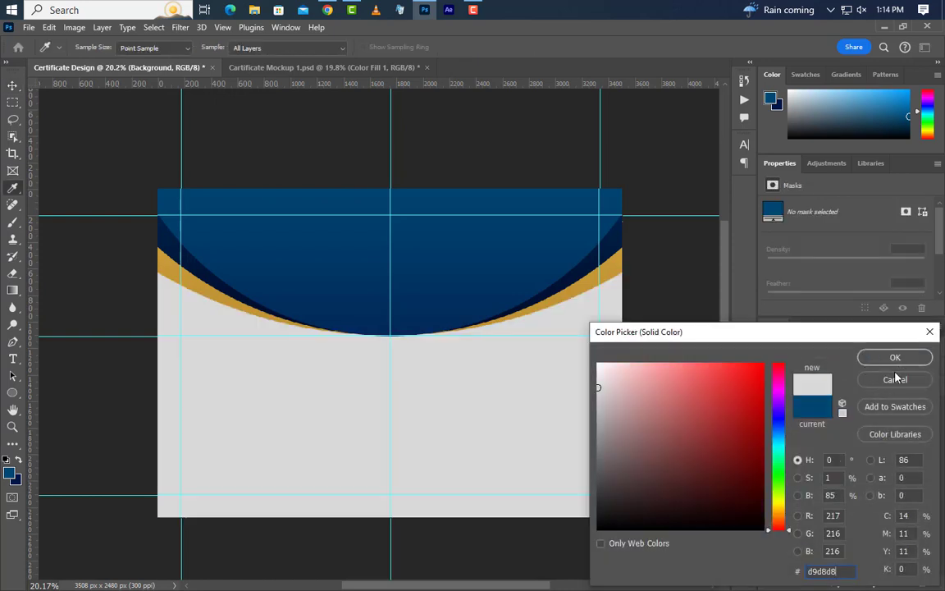
drag(852, 571, 765, 574)
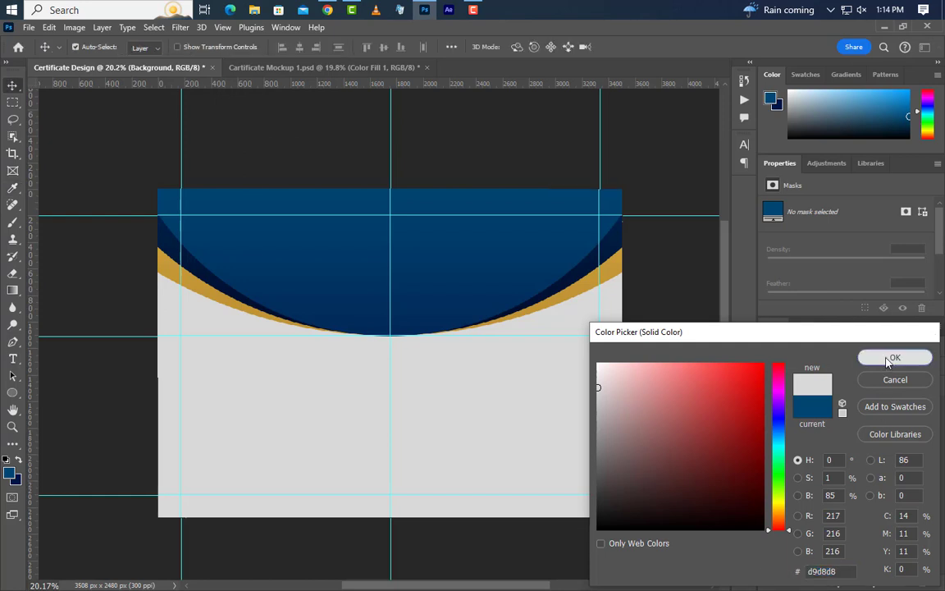
click(895, 357)
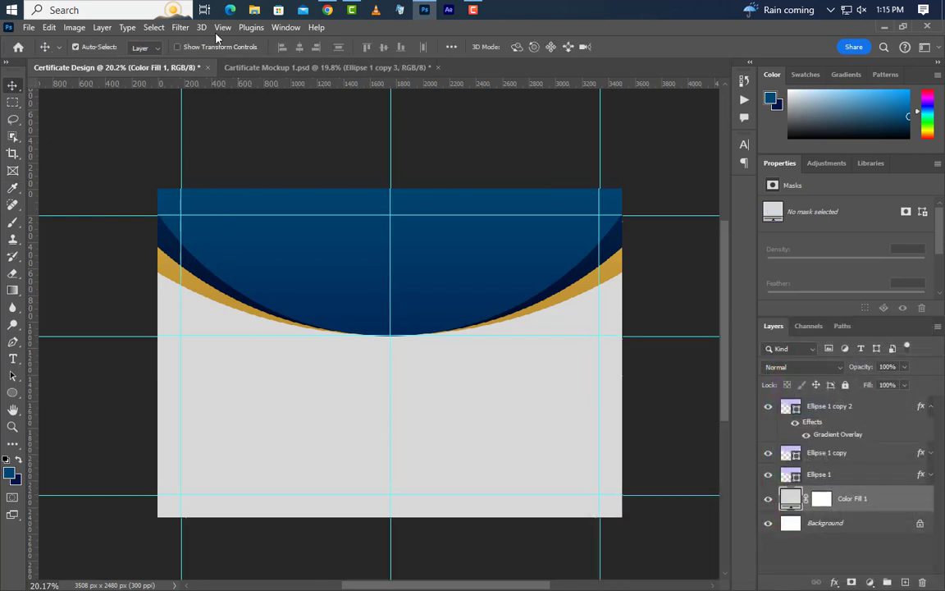
Create a new horizontal guide at 1390 px.
click(220, 29)
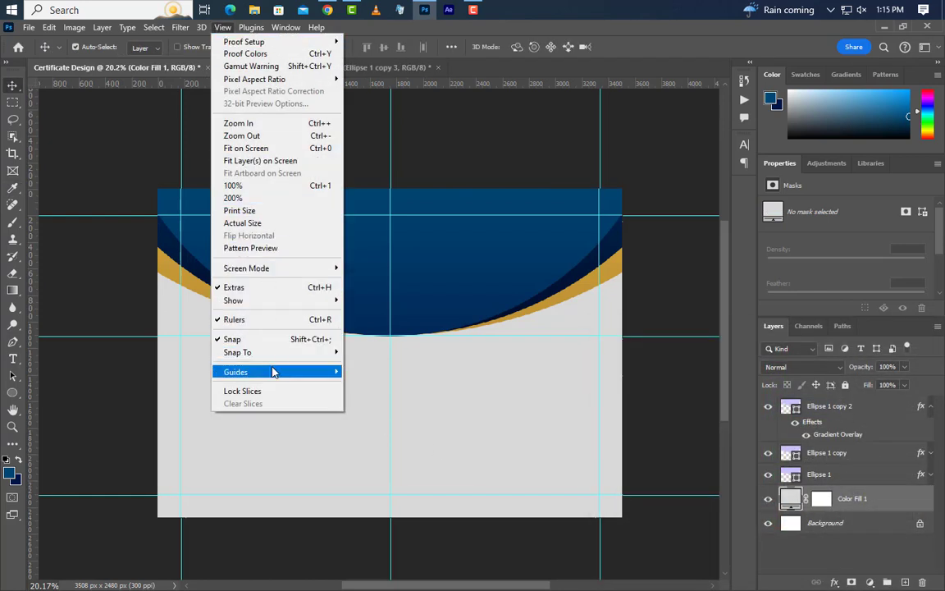
mouse_move(273, 373)
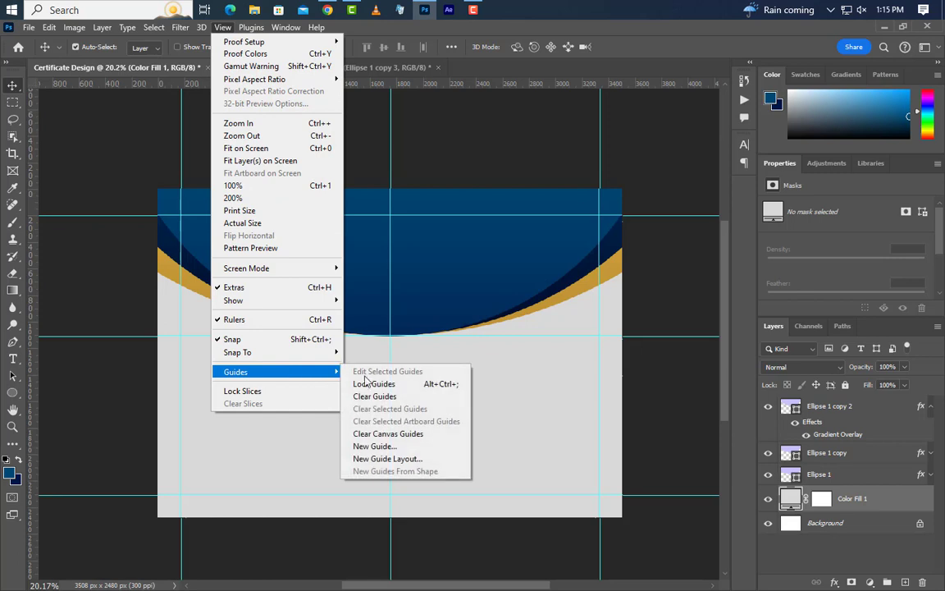
click(379, 446)
click(654, 253)
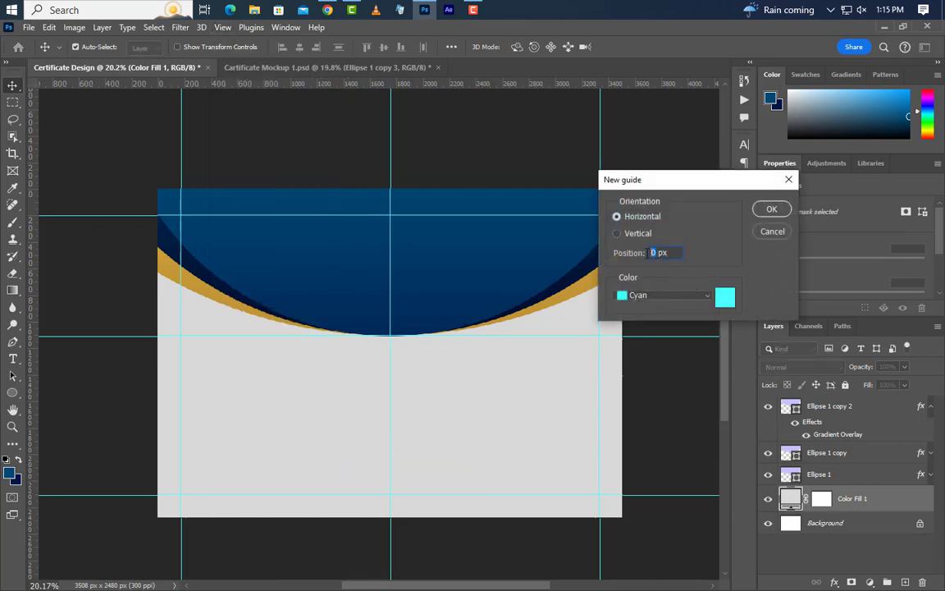
text(139)
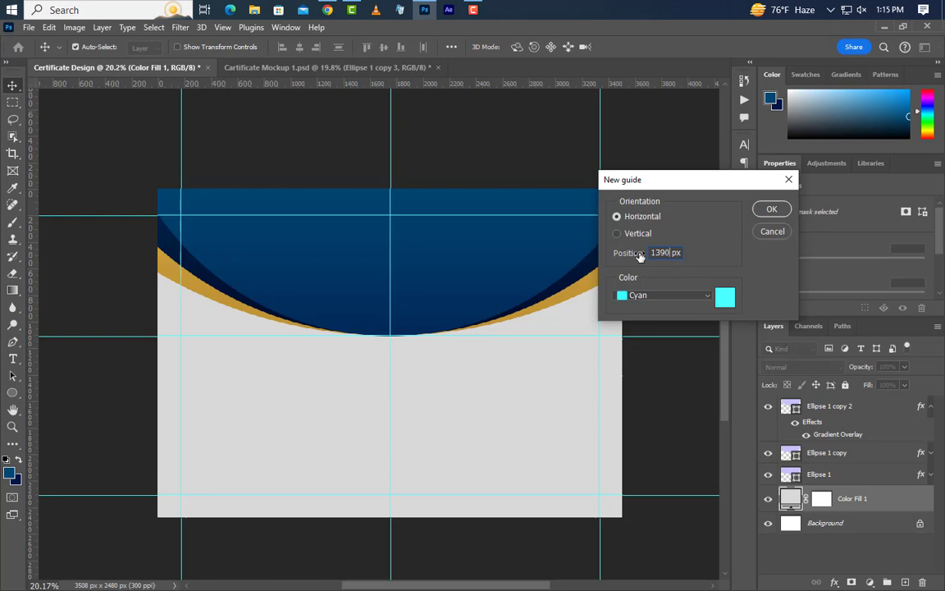
text(0)
key(Return)
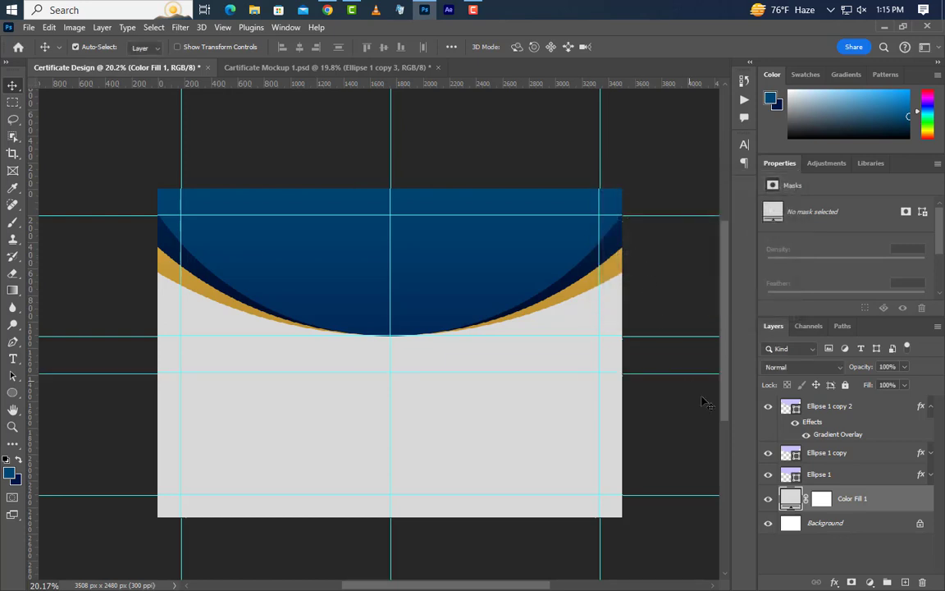
Duplicate the Ellipse 1 copy 2 layer with its effects collapsed and move the duplicate below Ellipse 1.
click(858, 414)
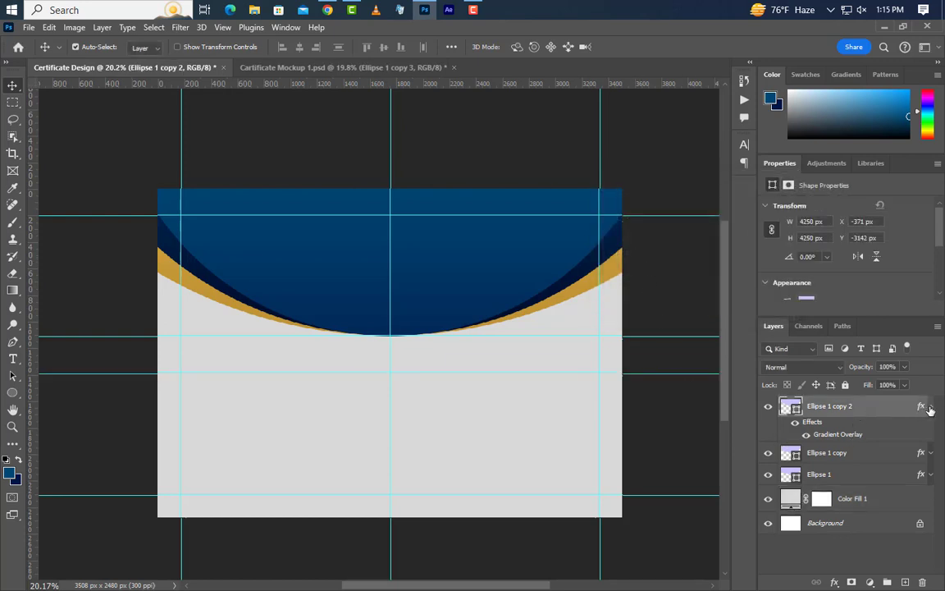
drag(930, 410, 906, 581)
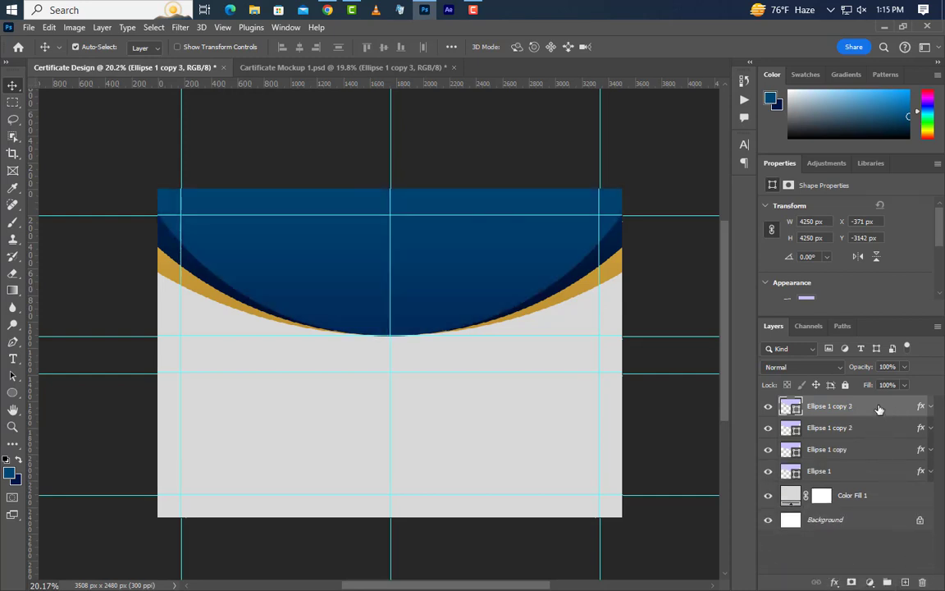
drag(879, 409, 876, 481)
Group the Ellipse 1, Ellipse 1 copy and Ellipse 1 copy 2 layers.
click(858, 451)
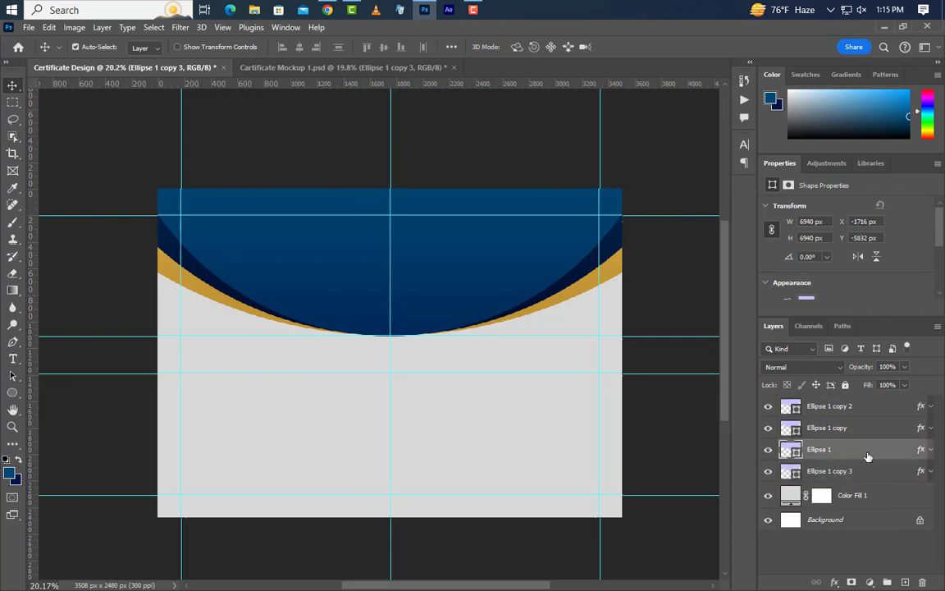
ctrl+click(870, 428)
ctrl+click(874, 407)
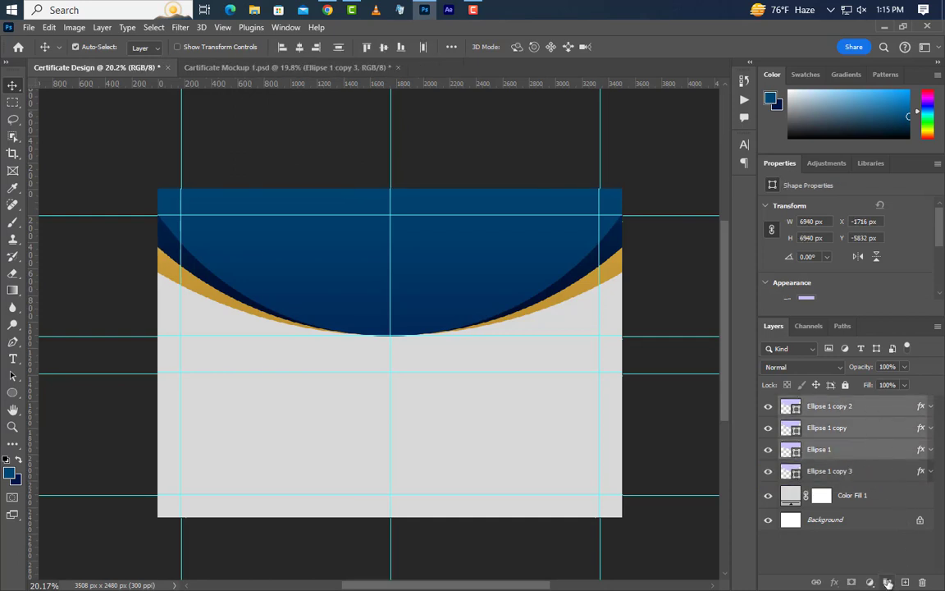
key(ctrl+g)
Remove the gradient overlay effect from the Ellipse 1 copy 3 layer.
click(871, 430)
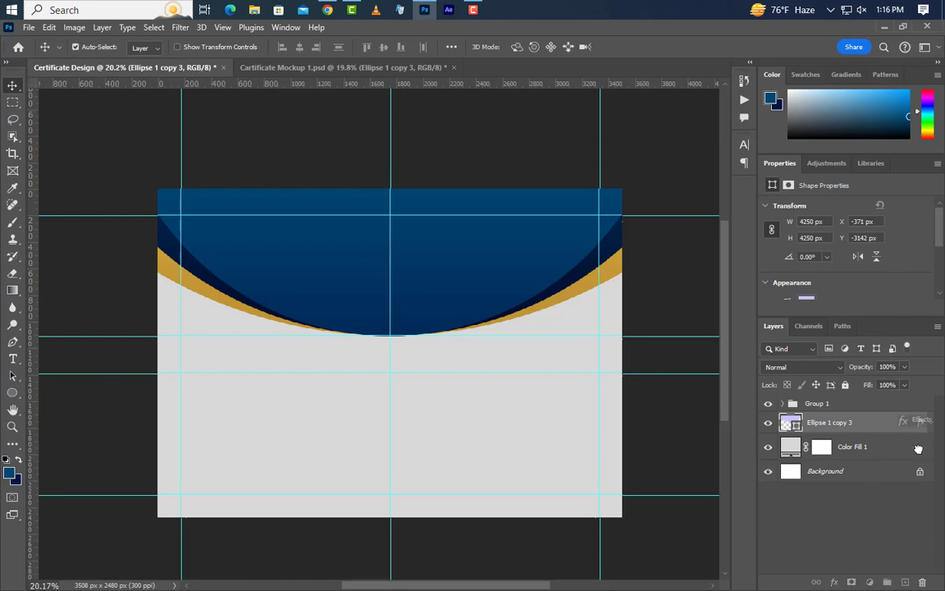
drag(926, 583, 924, 582)
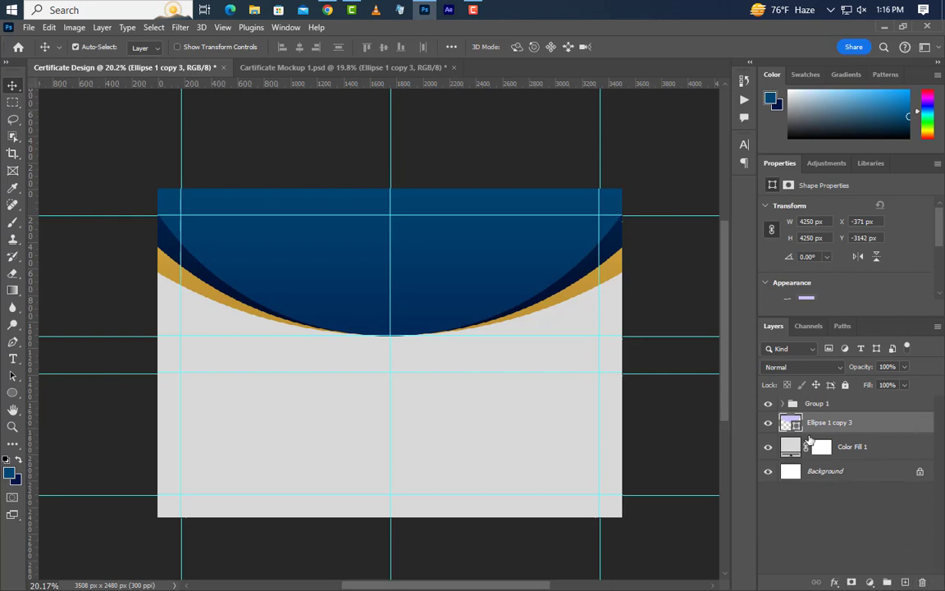
Recolor the Ellipse 1 copy 3 shape to a light gray slightly lighter than the background fill.
double_click(795, 426)
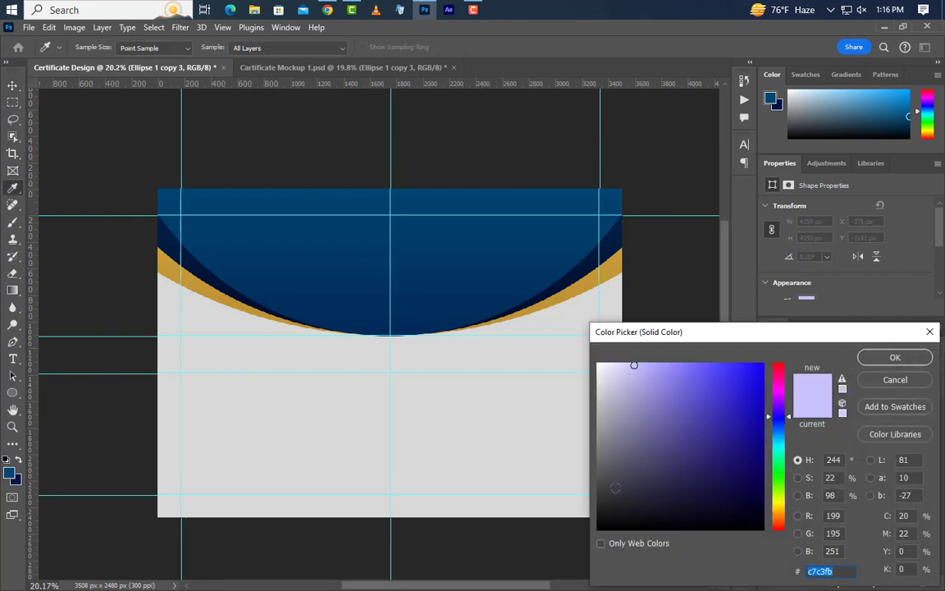
click(466, 445)
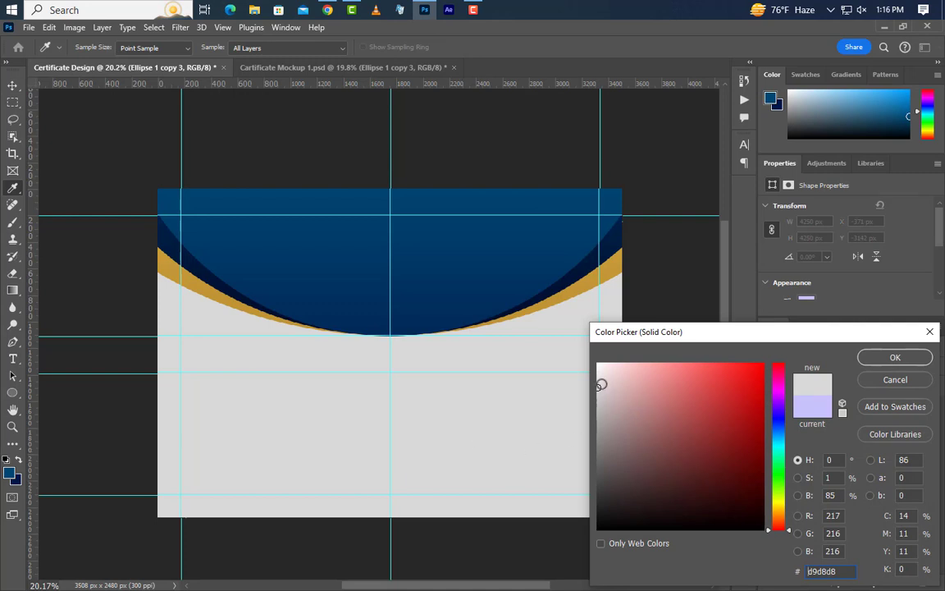
click(893, 358)
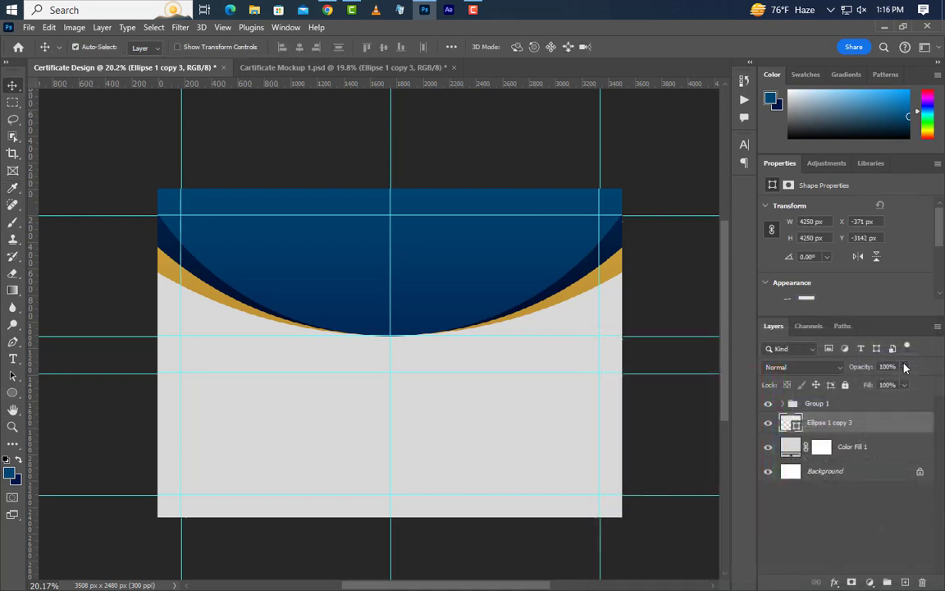
Move the Ellipse 1 copy 3 shape straight down to Y about 467 px, its curve meeting the canvas sides at the 1390 px guide.
key(ctrl+t)
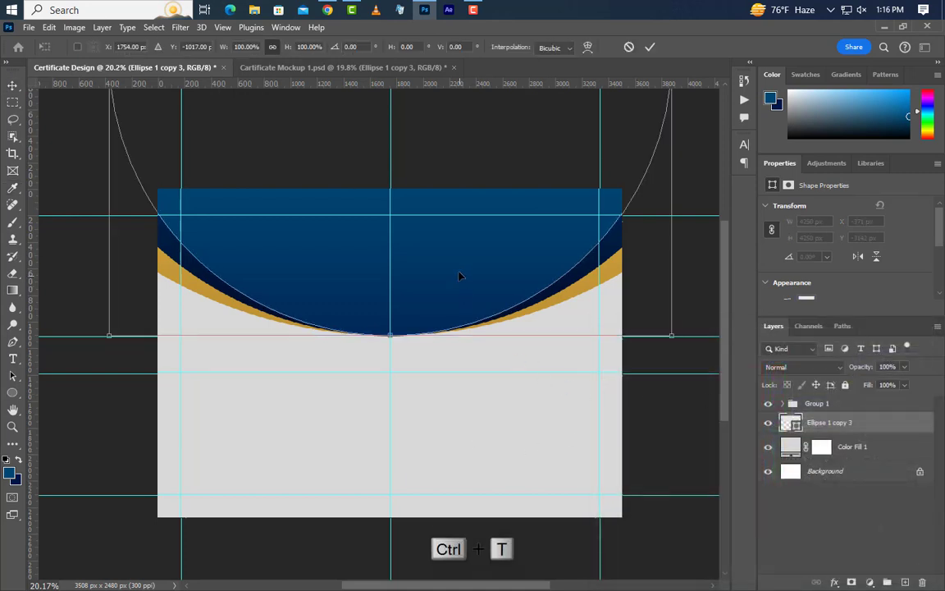
drag(460, 276, 466, 469)
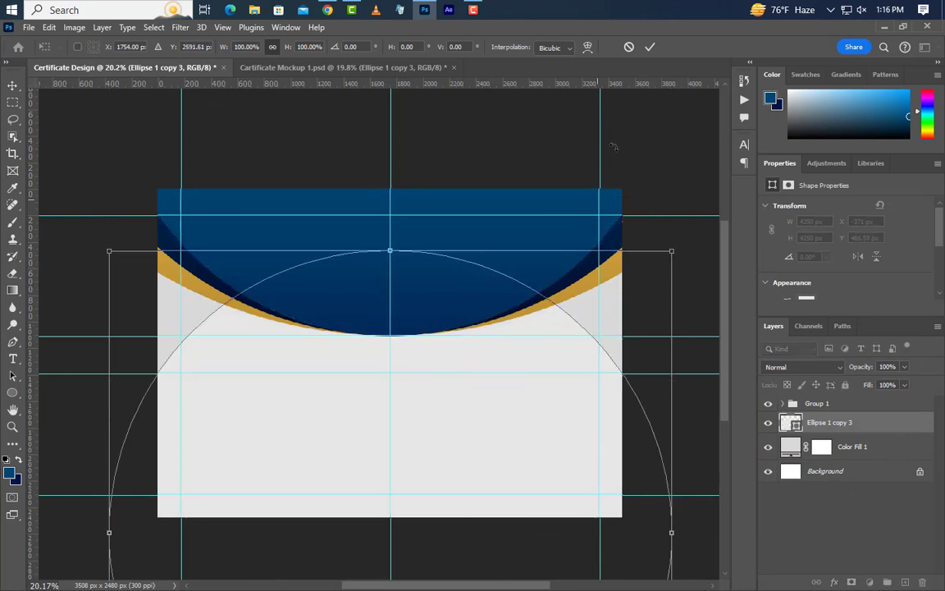
click(651, 47)
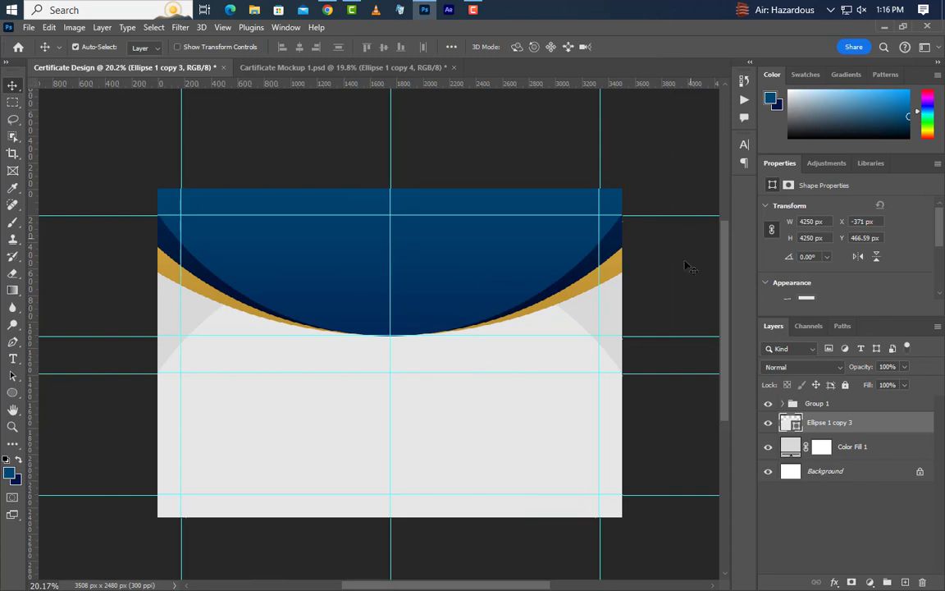
Duplicate the gold Ellipse 1 layer, place the duplicate directly below the collapsed Group 1, and remove its effects.
click(586, 295)
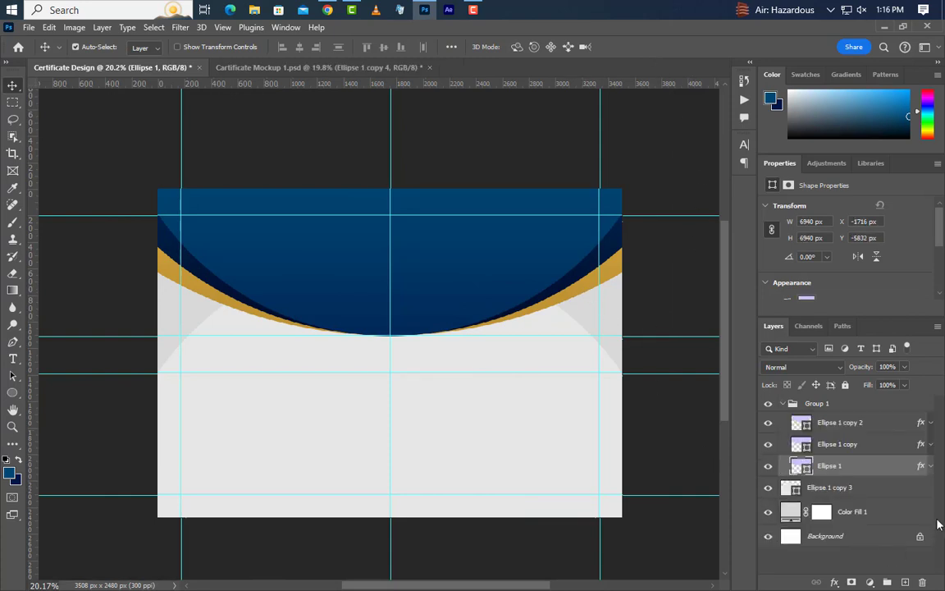
drag(898, 472, 905, 579)
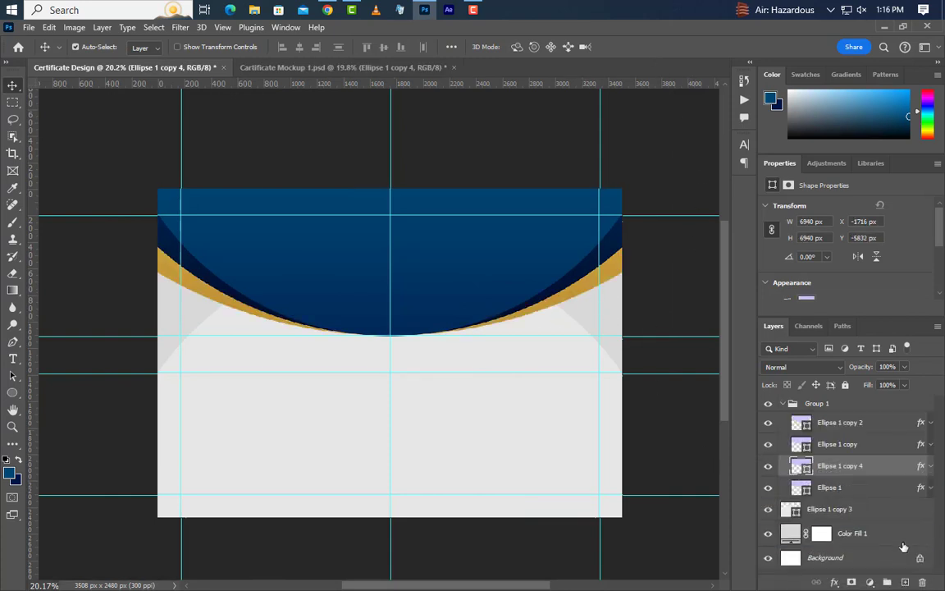
drag(883, 475, 883, 502)
click(783, 403)
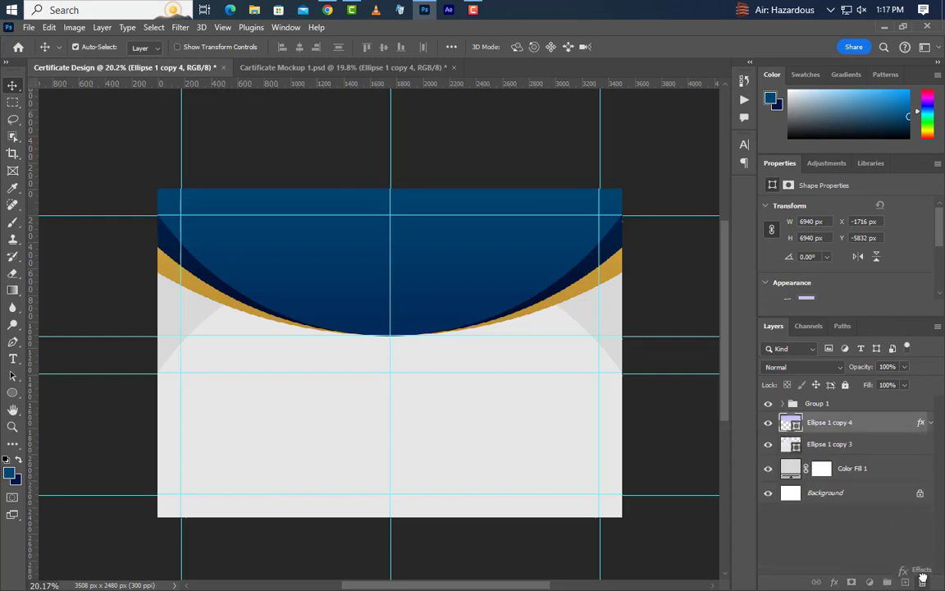
Move the Ellipse 1 copy 4 shape straight down to Y about 913 px, its curve meeting the canvas sides at the 1390 px guide.
key(ctrl+t)
drag(500, 248, 490, 371)
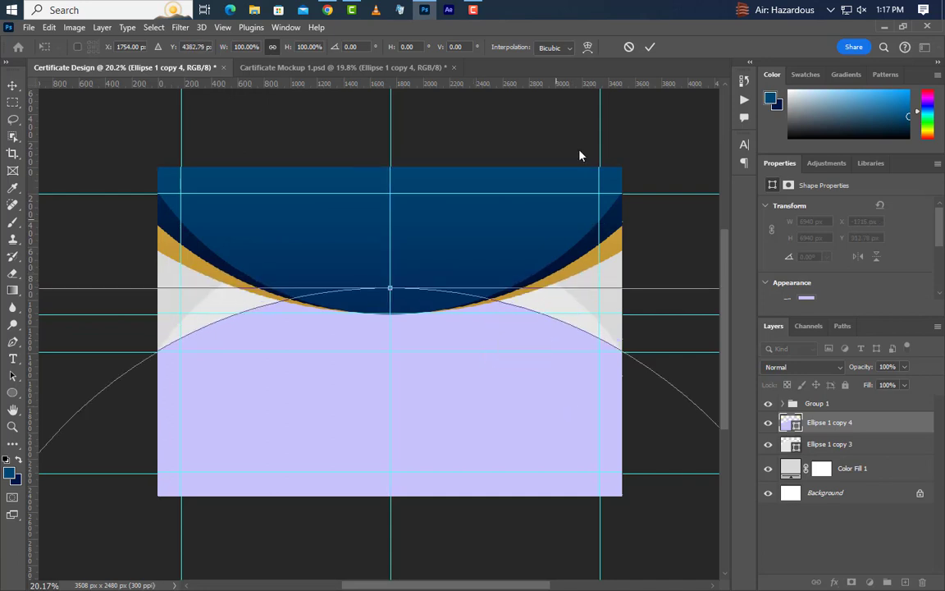
click(649, 48)
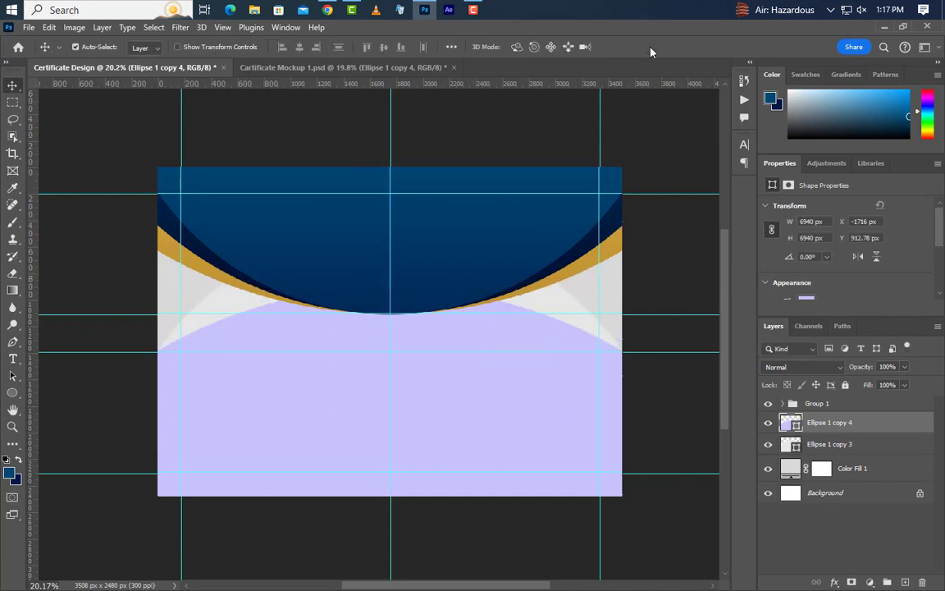
Change the fill color of the Ellipse 1 copy 4 shape to white, ffffff.
double_click(791, 422)
click(565, 317)
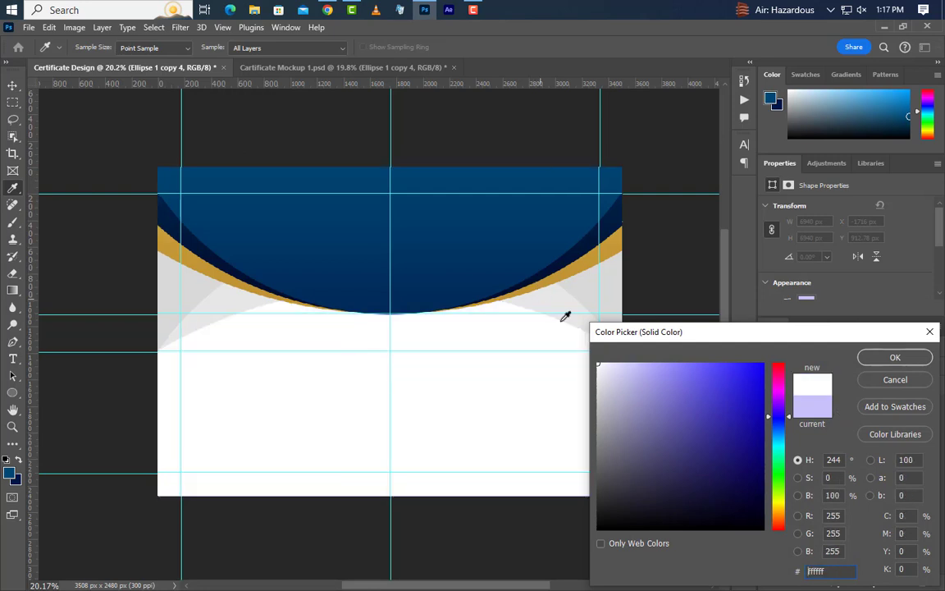
click(891, 358)
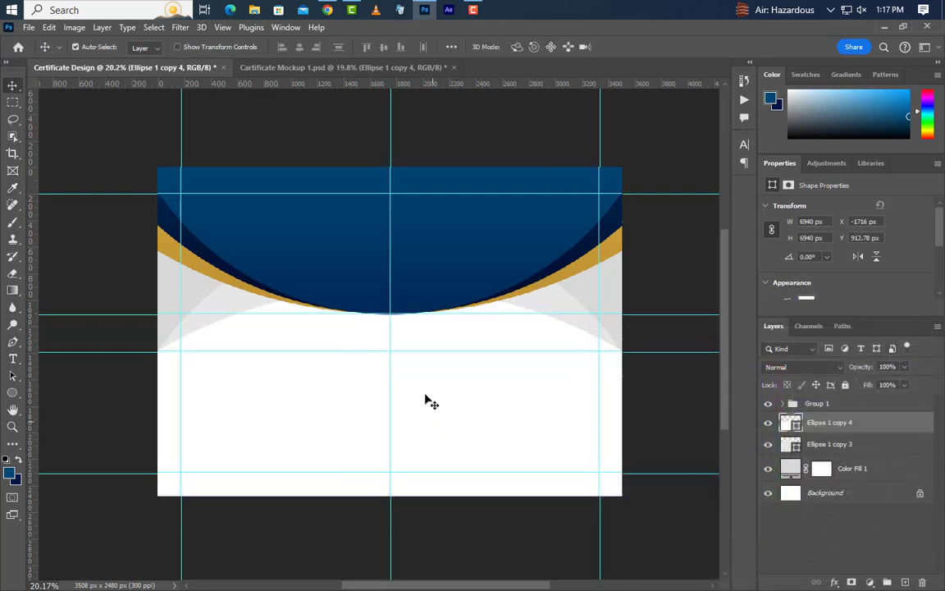
Draw a circle on a new layer below Group 1, over the header's lowest point, and set its size to 640 x 640 px.
scroll(420, 351, up, 1)
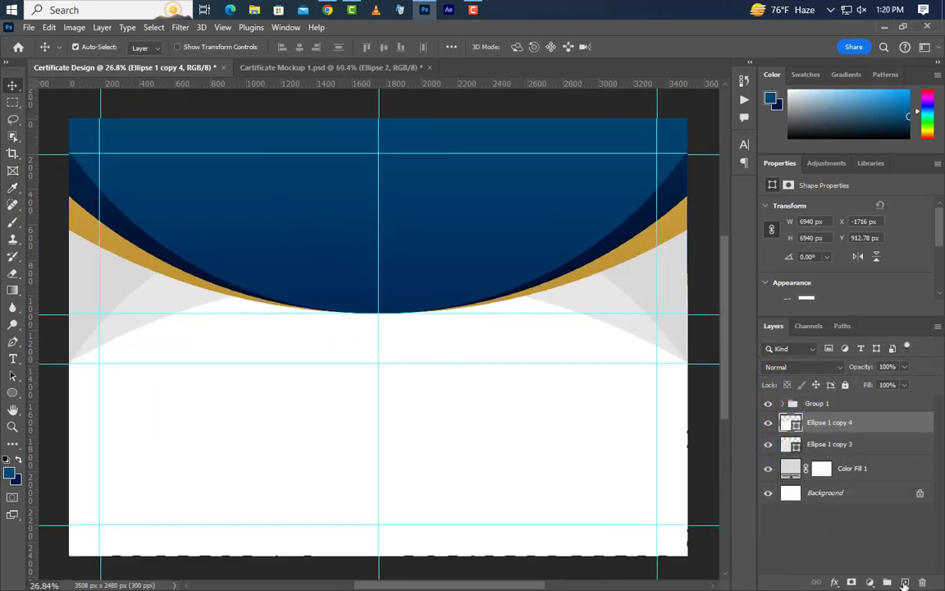
click(905, 583)
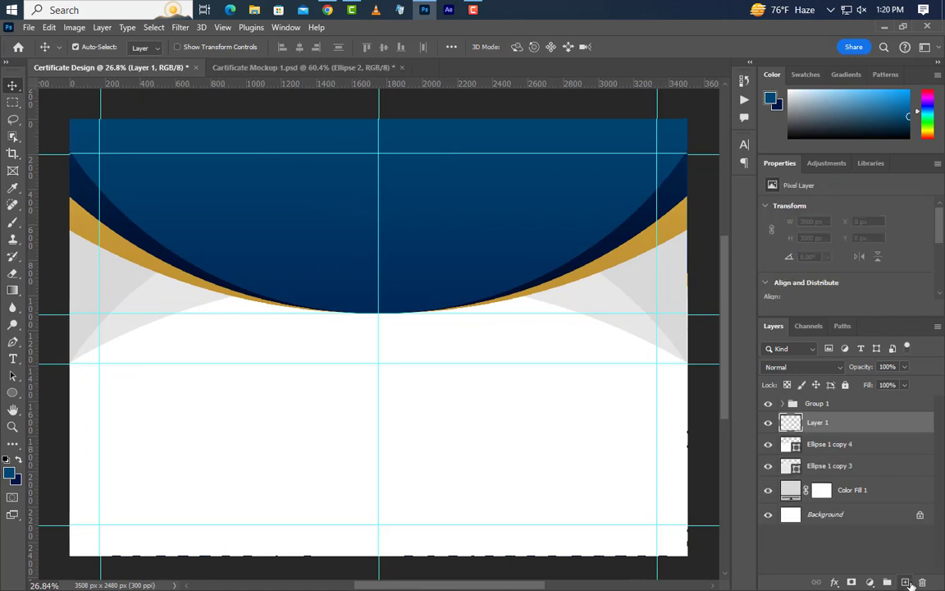
click(11, 393)
right_click(11, 393)
click(91, 405)
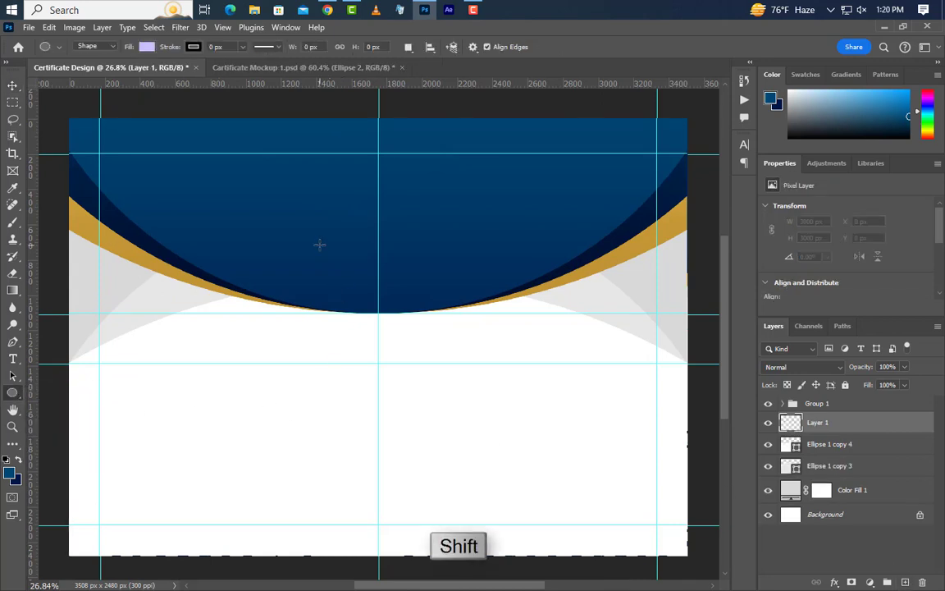
drag(320, 244, 480, 369)
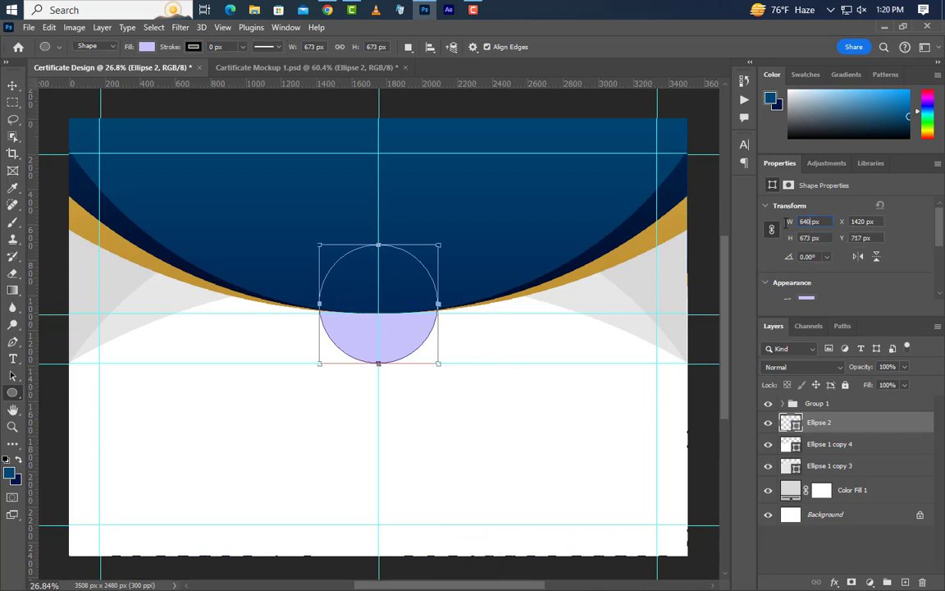
key(Return)
Center the circle on the middle vertical guide and raise it to Y about 635 px.
click(12, 85)
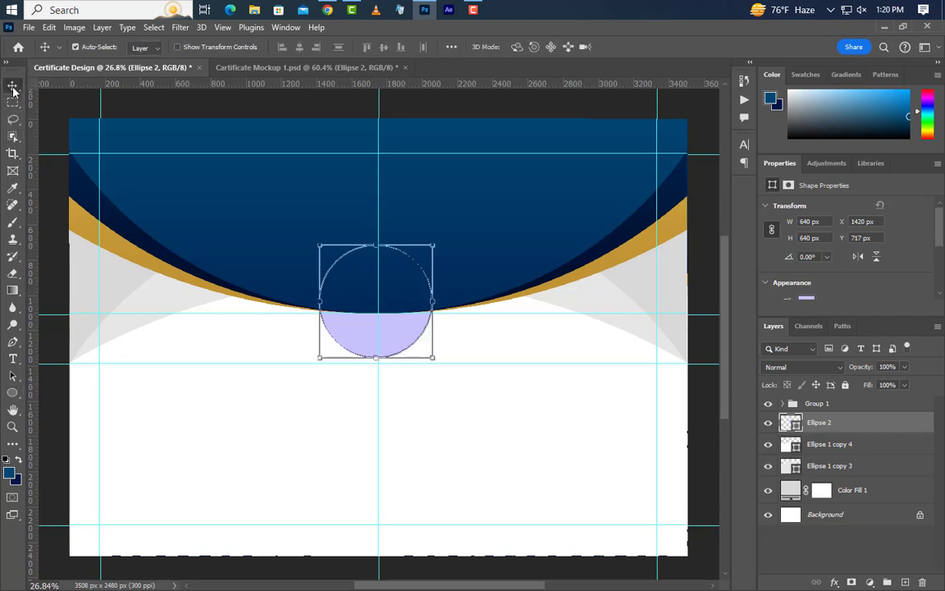
scroll(403, 317, up, 3)
key(ctrl+t)
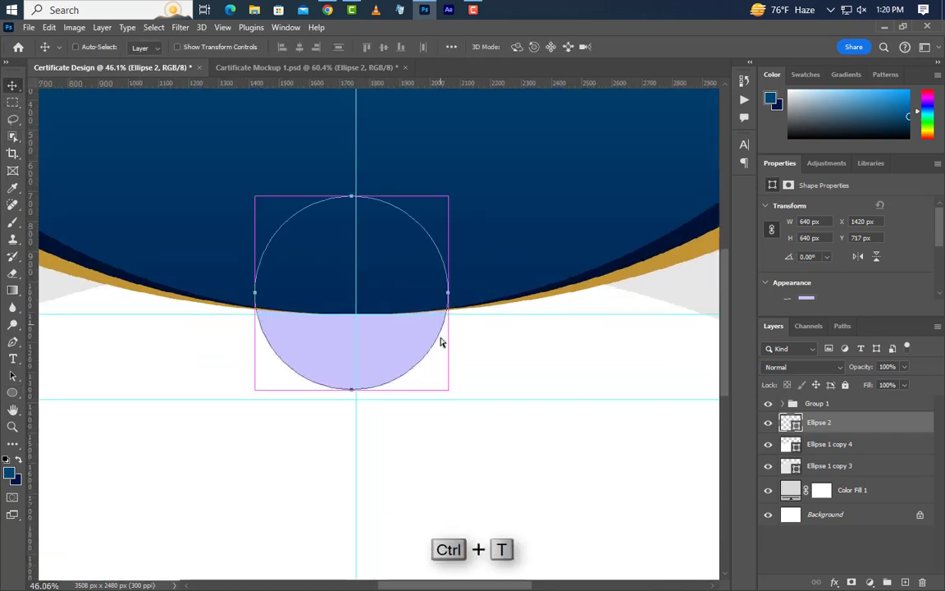
drag(393, 352, 400, 326)
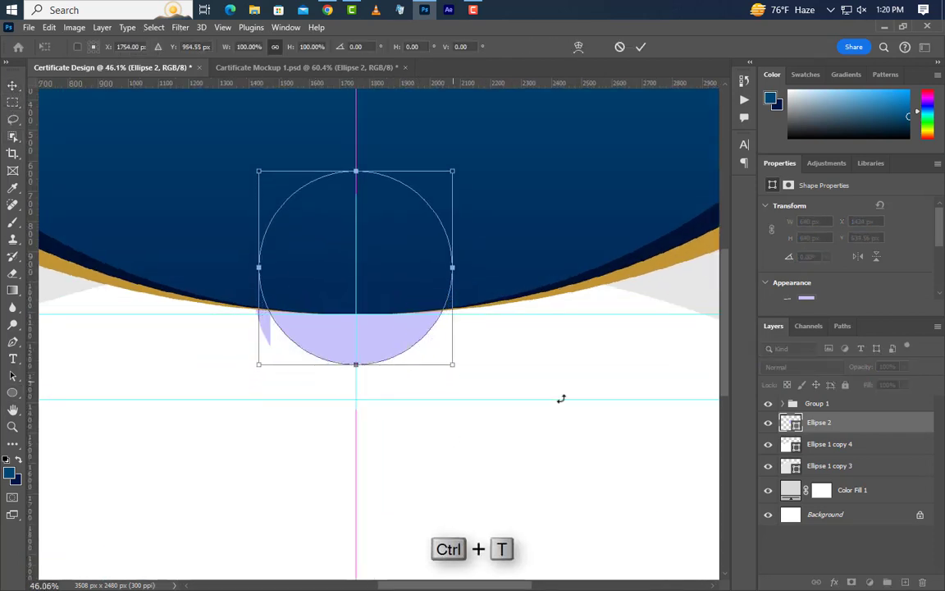
click(640, 46)
Fill the Ellipse 2 circle with the dark blue 012958 sampled from the bottom of the header.
double_click(790, 421)
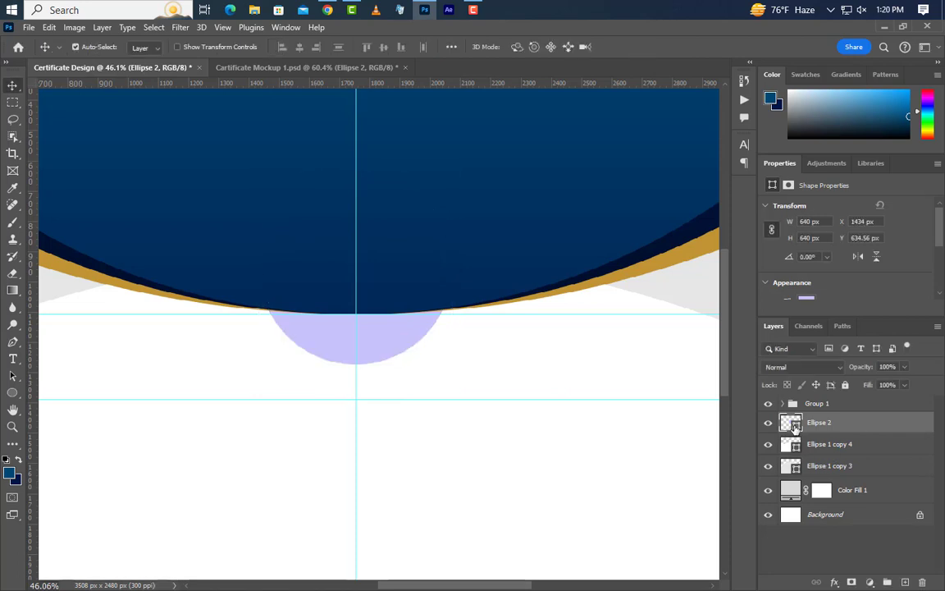
click(366, 303)
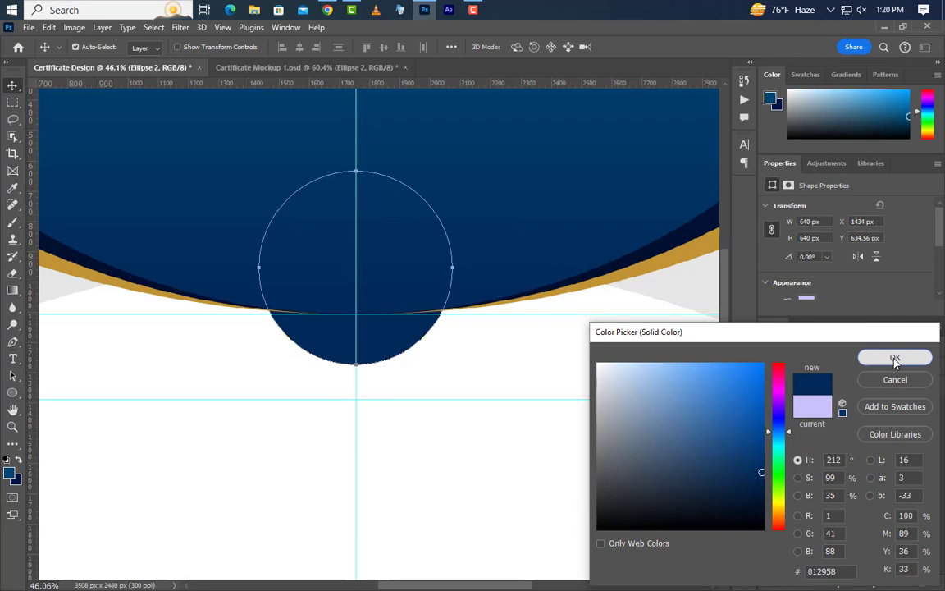
click(893, 359)
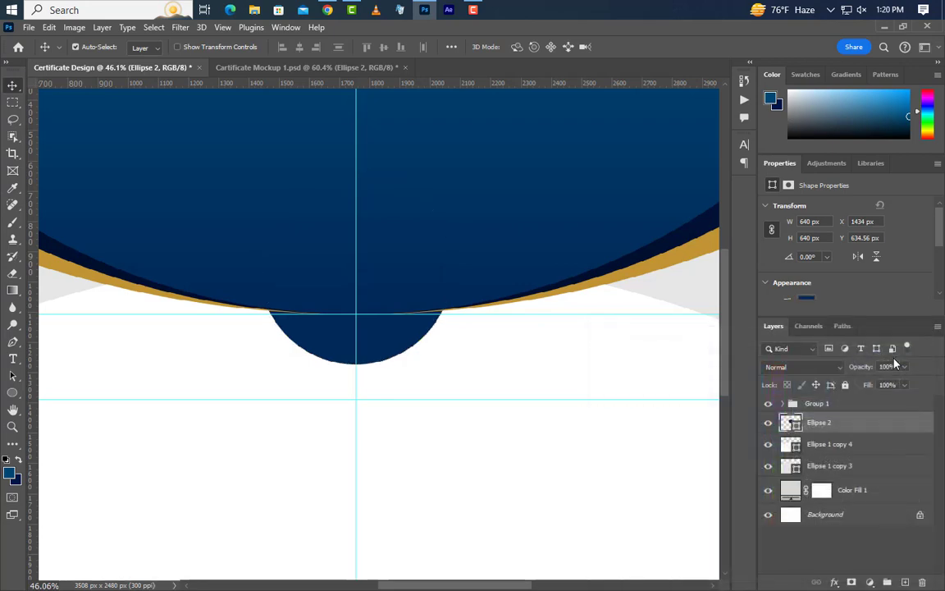
Add a 5 px outside stroke effect with a gradient fill type to the Ellipse 2 circle.
double_click(861, 427)
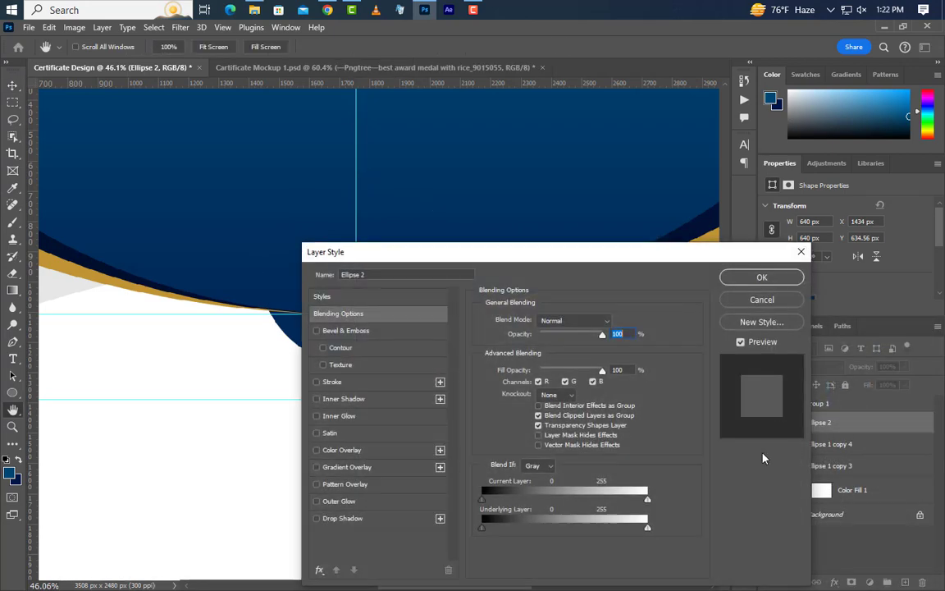
click(376, 383)
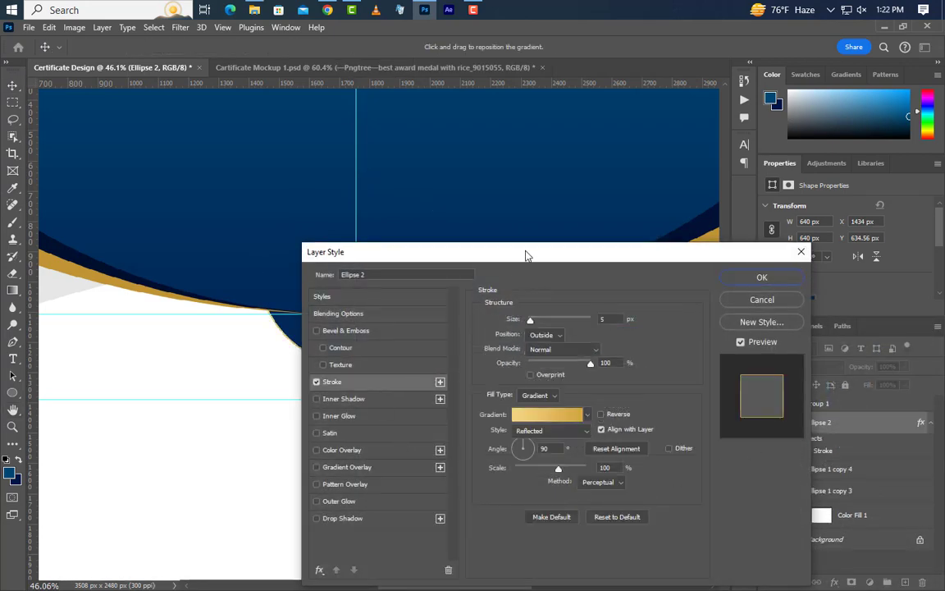
drag(526, 255, 733, 246)
click(819, 310)
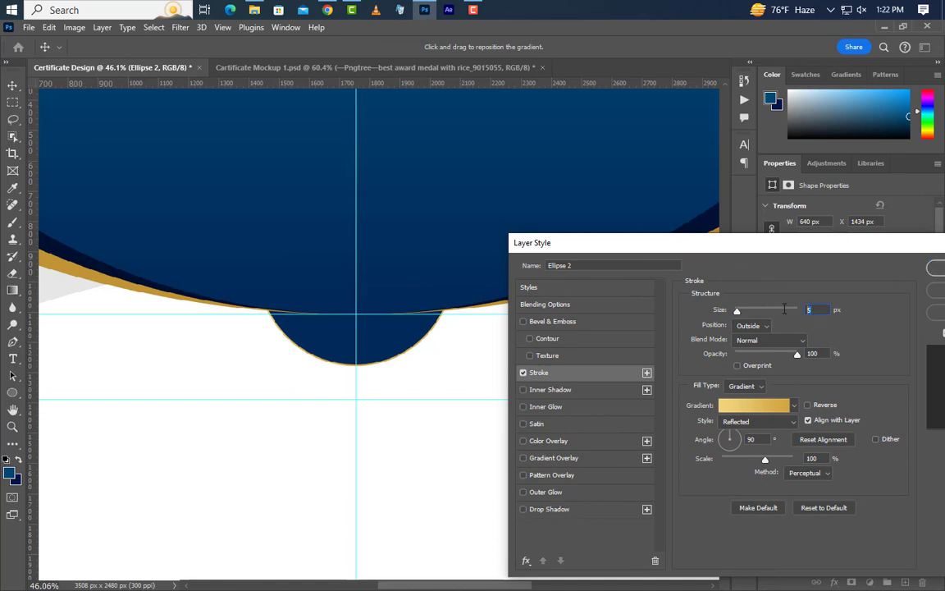
click(754, 327)
click(755, 340)
click(744, 386)
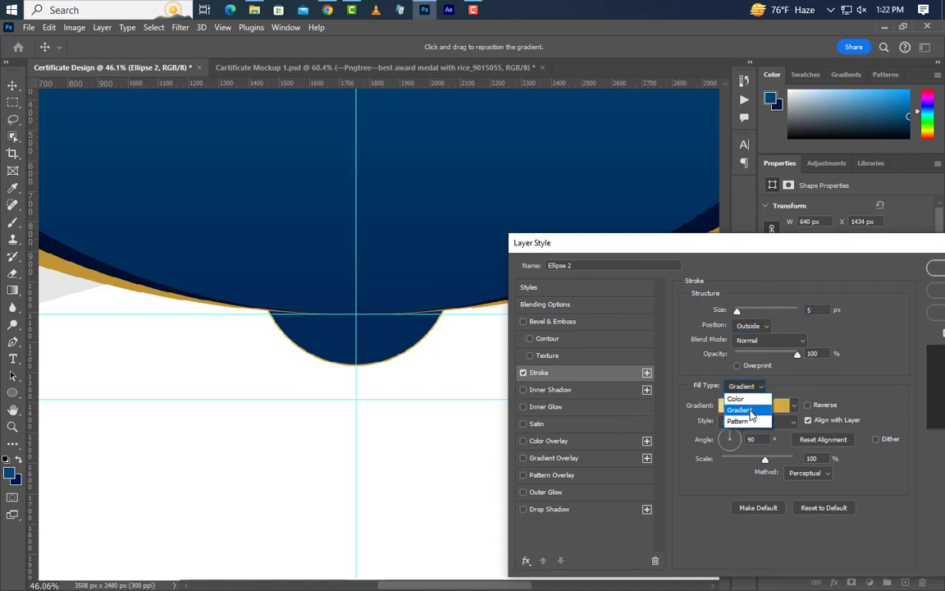
click(741, 402)
Use a stroke gradient for the circle running from light gold f2d57d to darker gold d2a740.
click(761, 405)
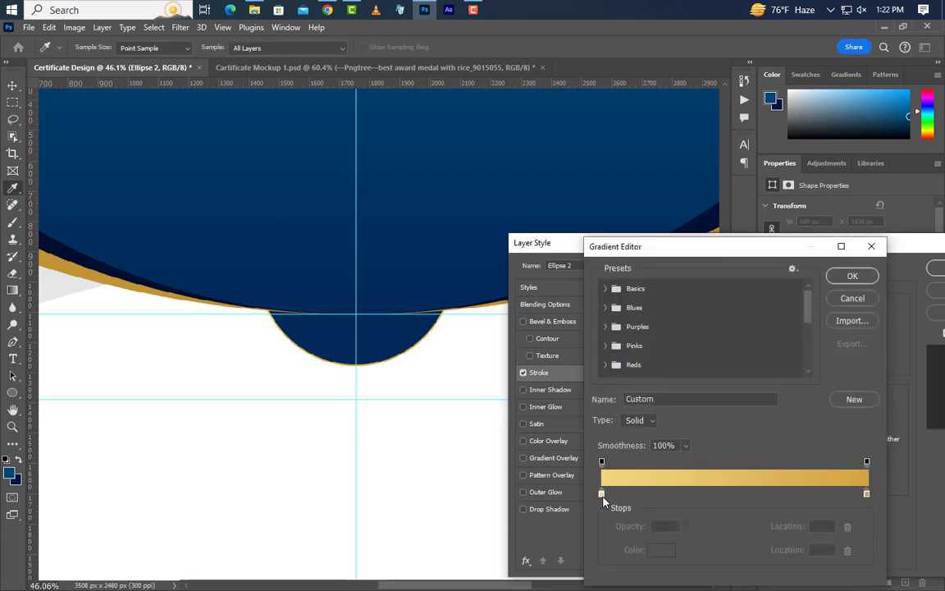
double_click(605, 497)
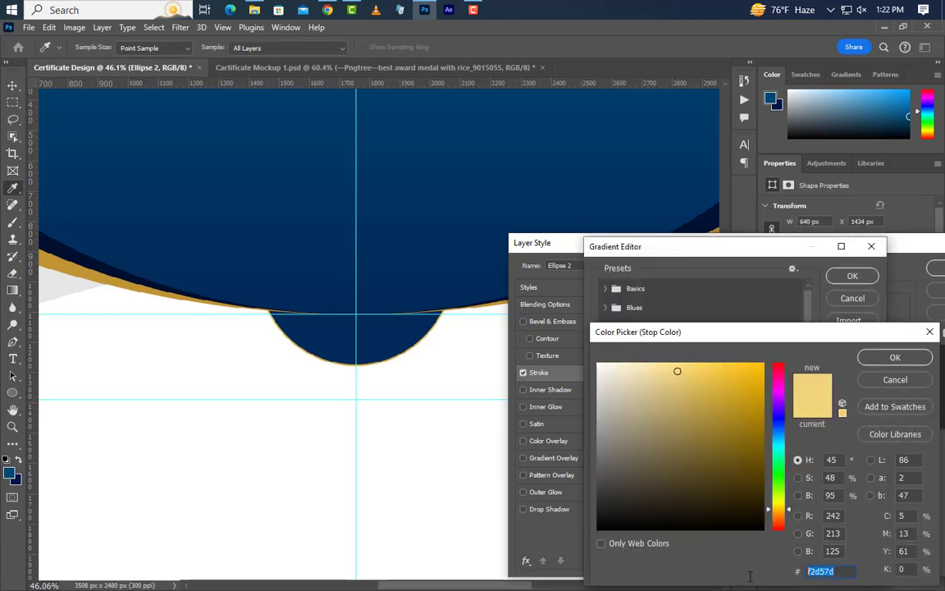
click(894, 358)
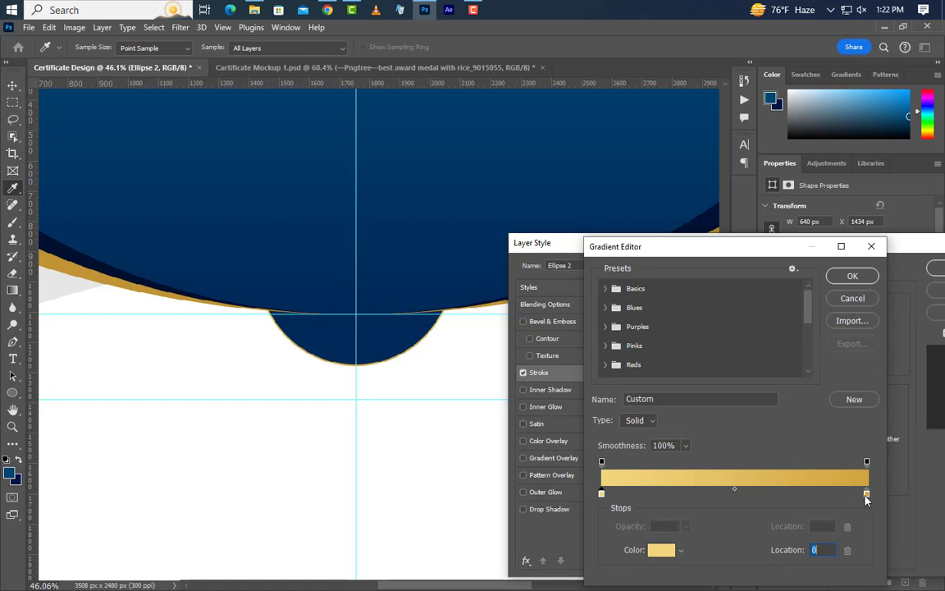
double_click(866, 496)
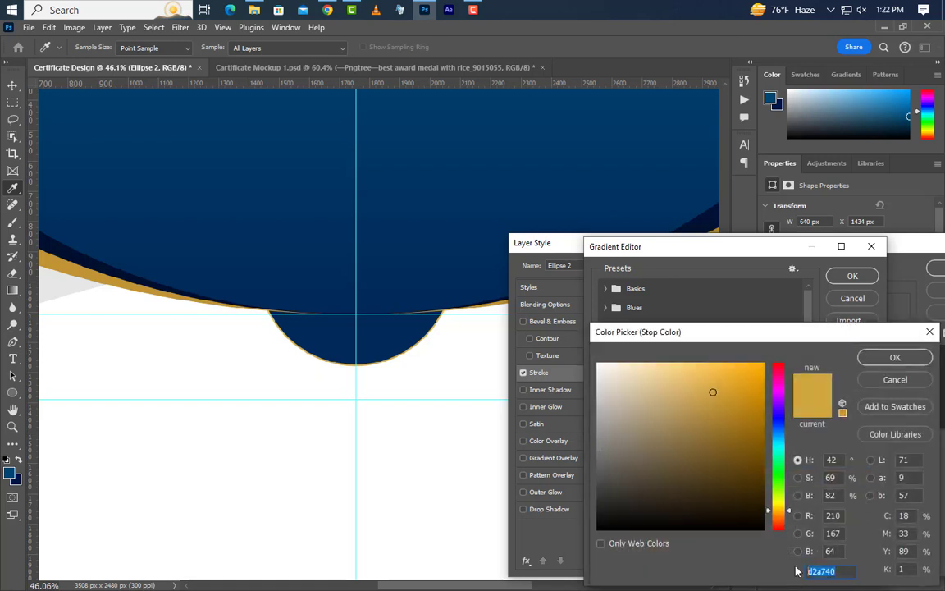
click(878, 359)
click(851, 276)
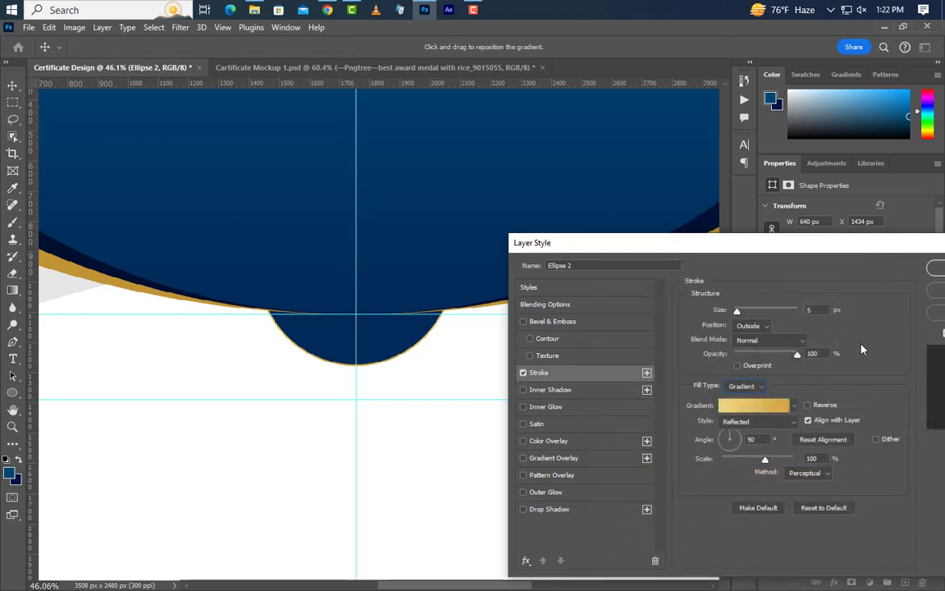
Set the stroke gradient to the Reflected style with a 90° angle and 100% scale.
click(755, 421)
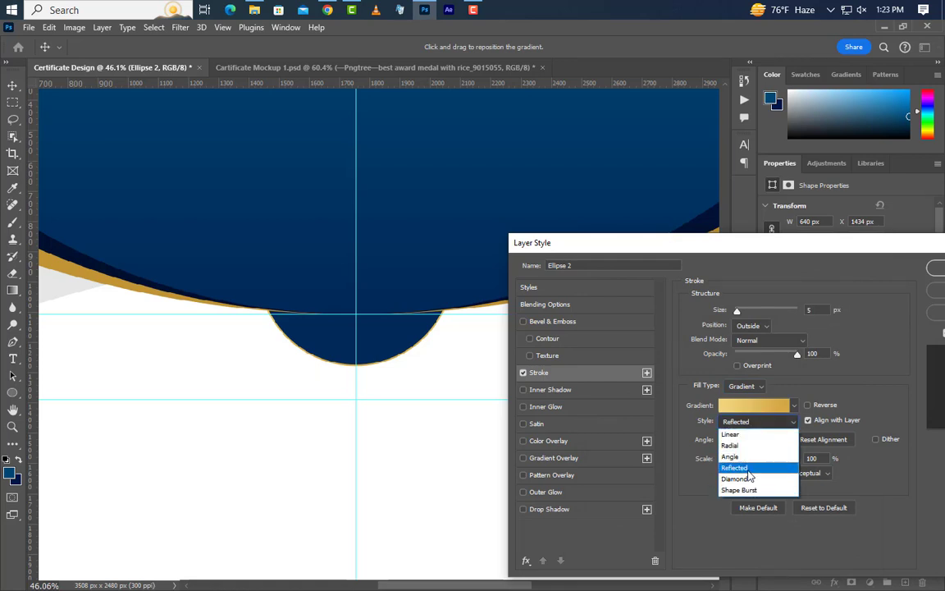
click(749, 473)
double_click(748, 439)
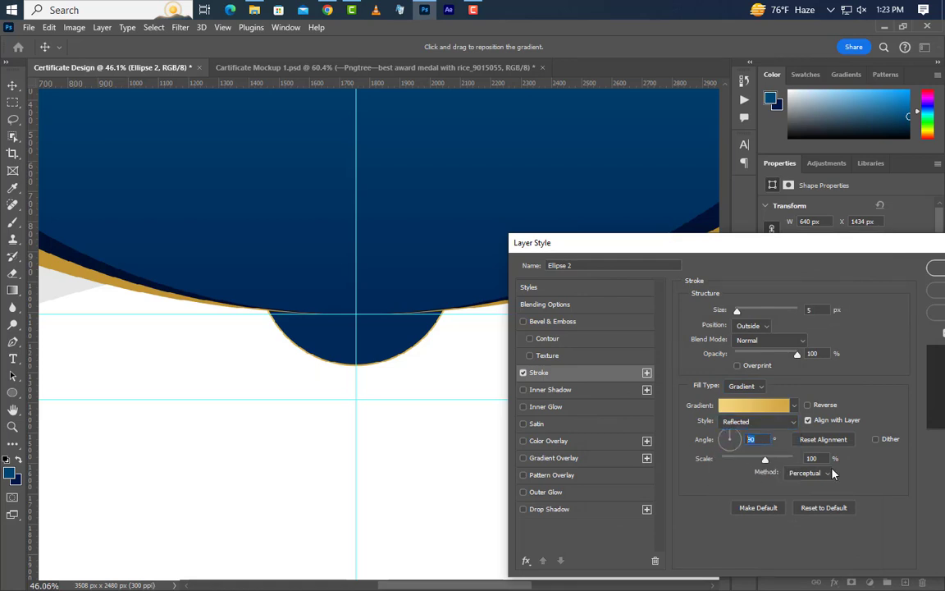
key(Tab)
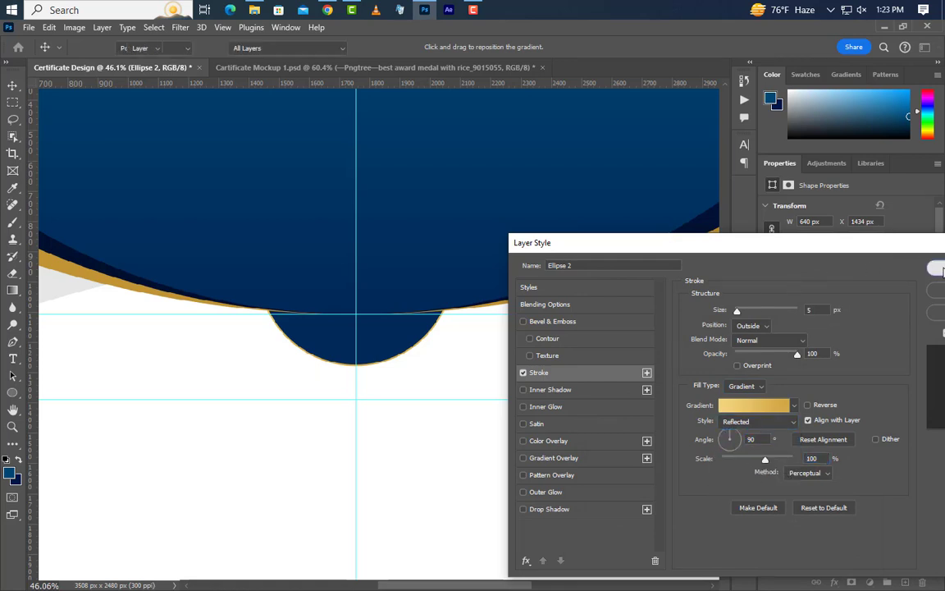
Place Award.png from the file folder centred over the blue circle and move its layer above Group 1.
key(Return)
click(254, 9)
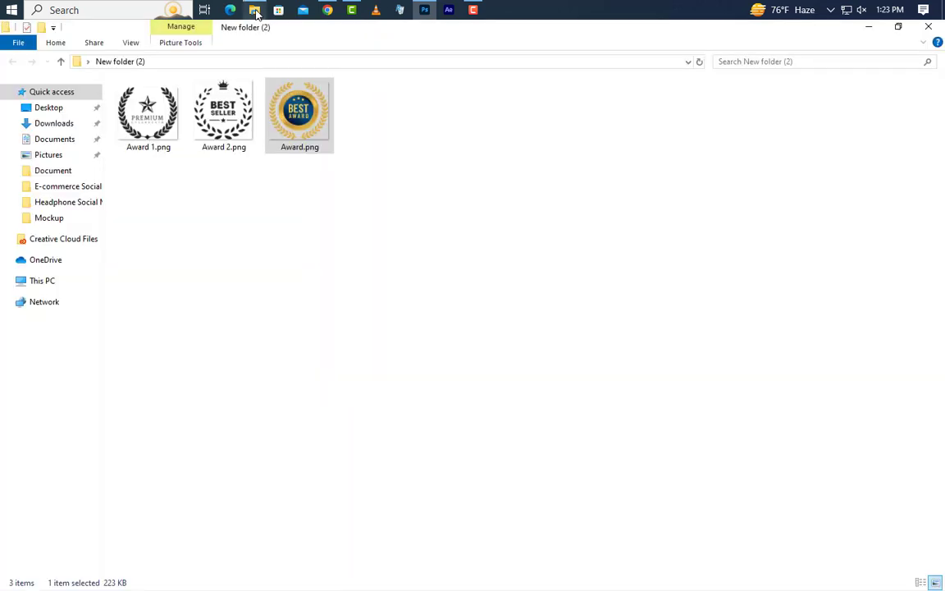
drag(283, 103, 442, 275)
drag(433, 365, 411, 302)
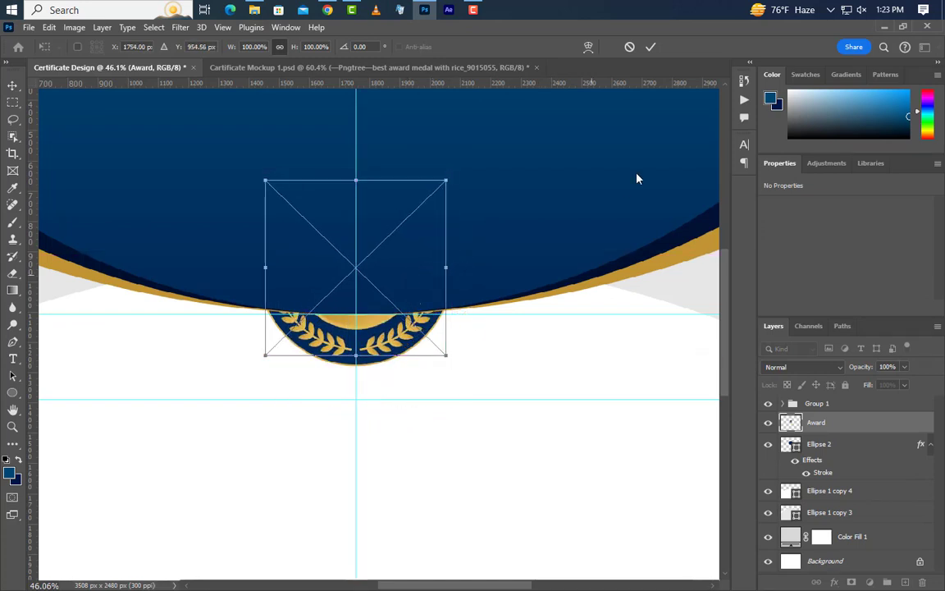
click(650, 47)
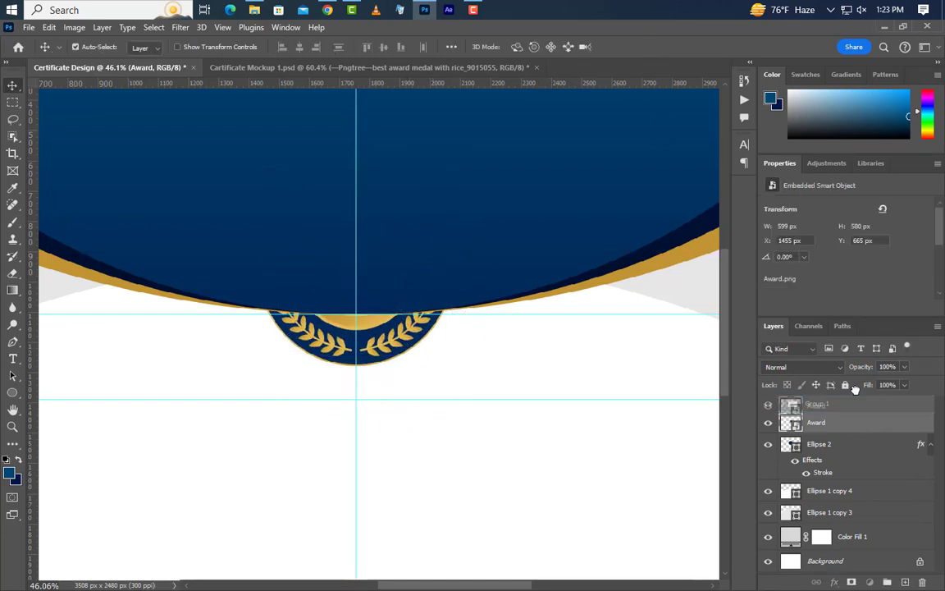
drag(903, 422, 820, 399)
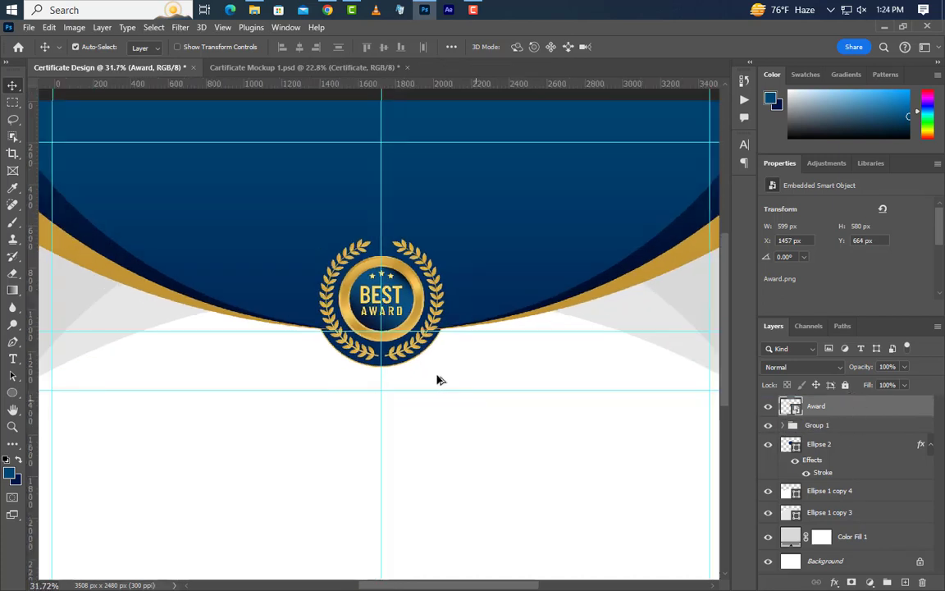
Add the white title text CERTIFICATE in the blue header above the award badge.
scroll(448, 222, up, 3)
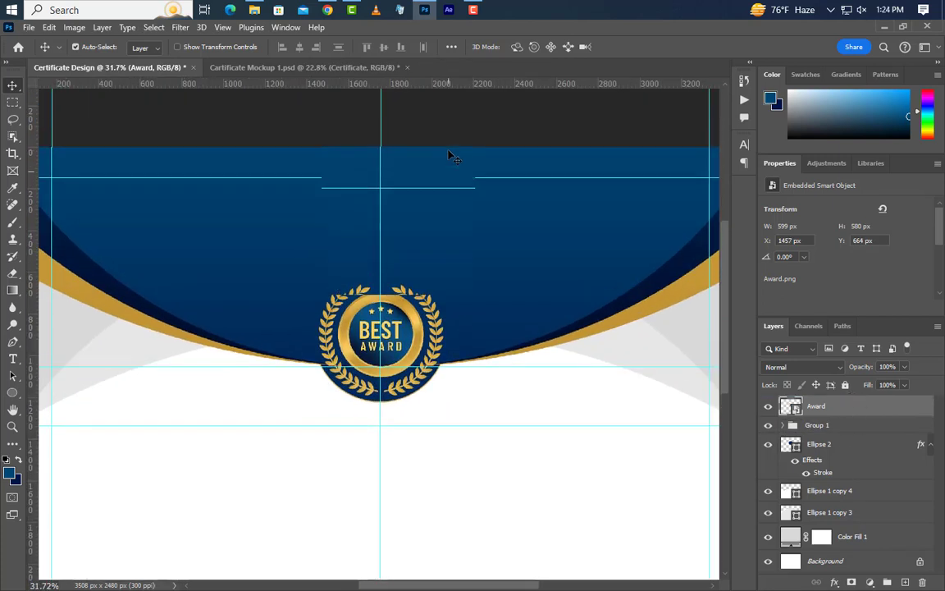
click(12, 358)
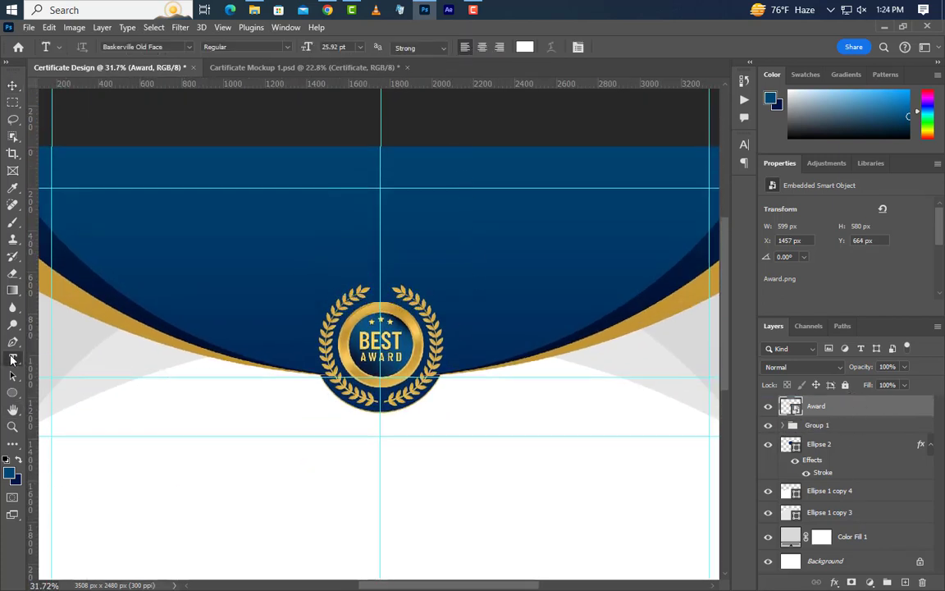
click(233, 212)
text(CE)
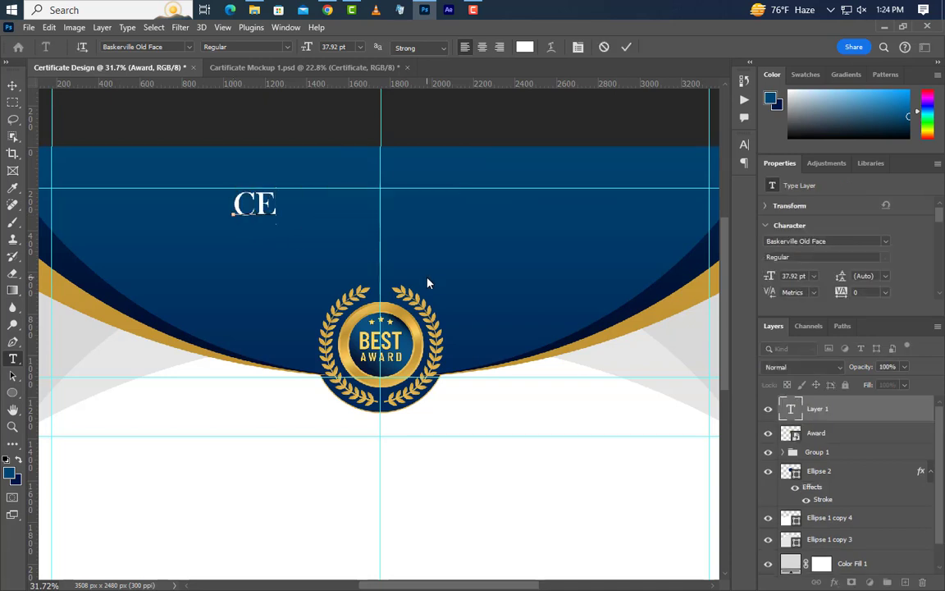
text(RTIF)
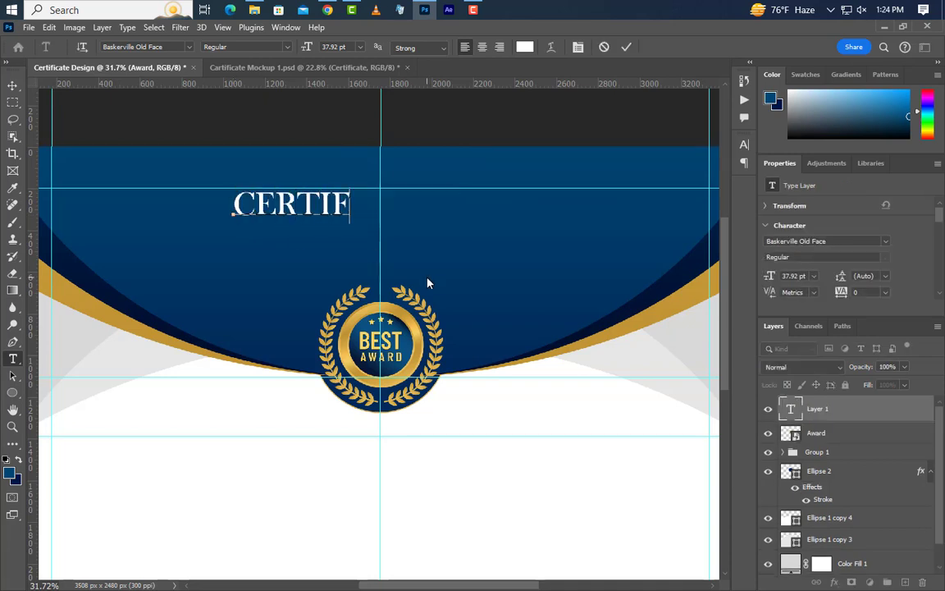
text(ICATE)
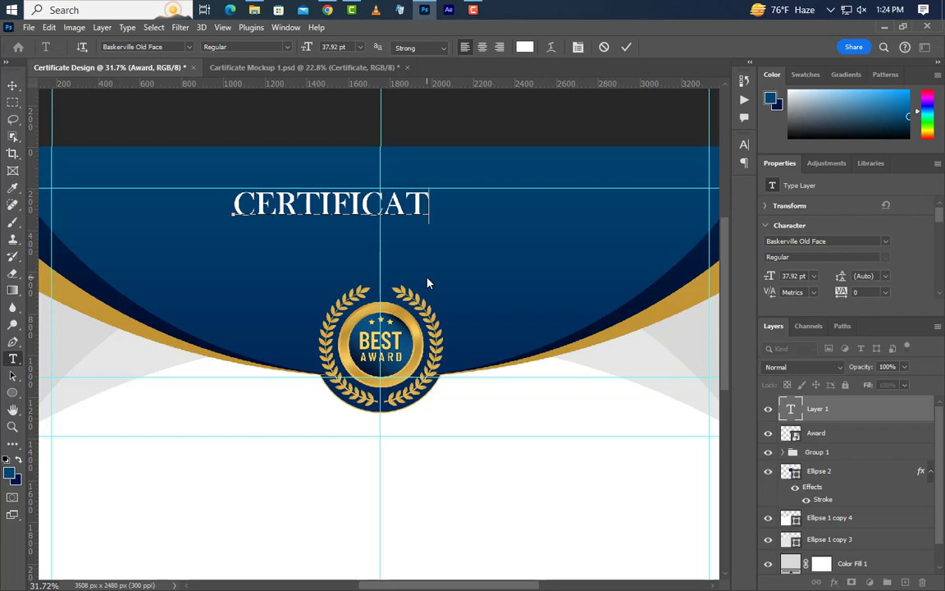
click(627, 47)
Set the CERTIFICATE title in Baskerville Old Face to 55 pt and centre it horizontally on the canvas.
click(827, 241)
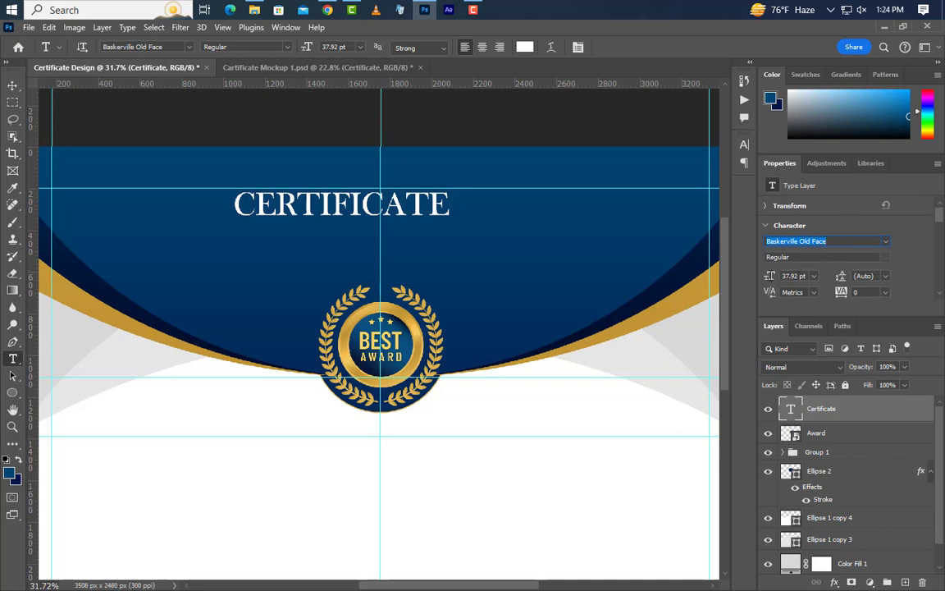
click(790, 277)
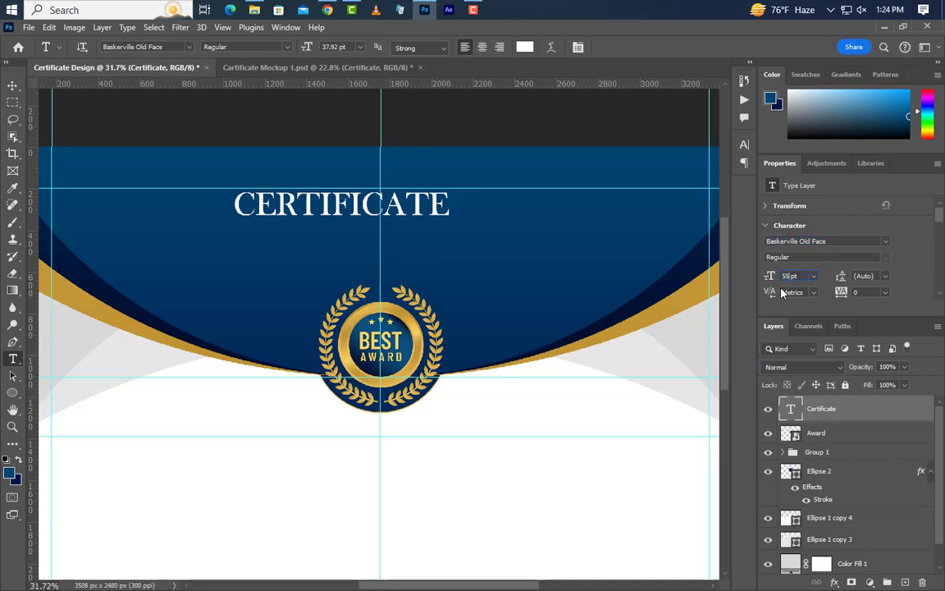
key(Return)
key(ctrl+a)
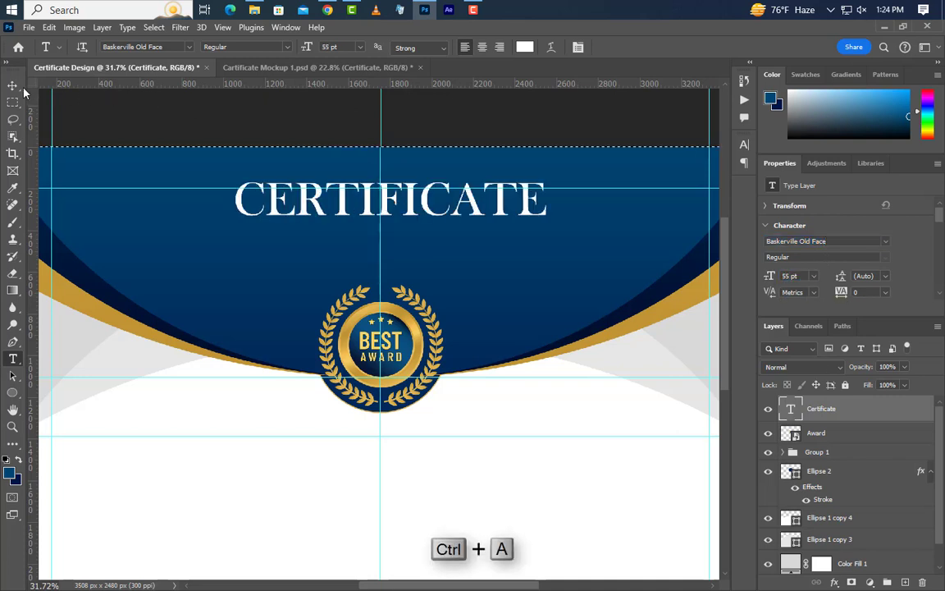
click(13, 85)
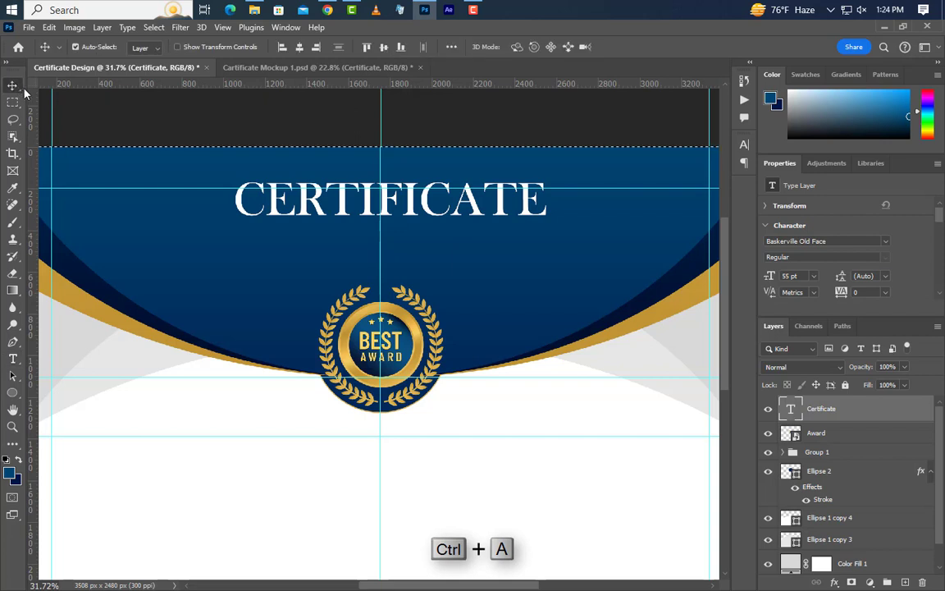
click(299, 47)
key(ctrl+d)
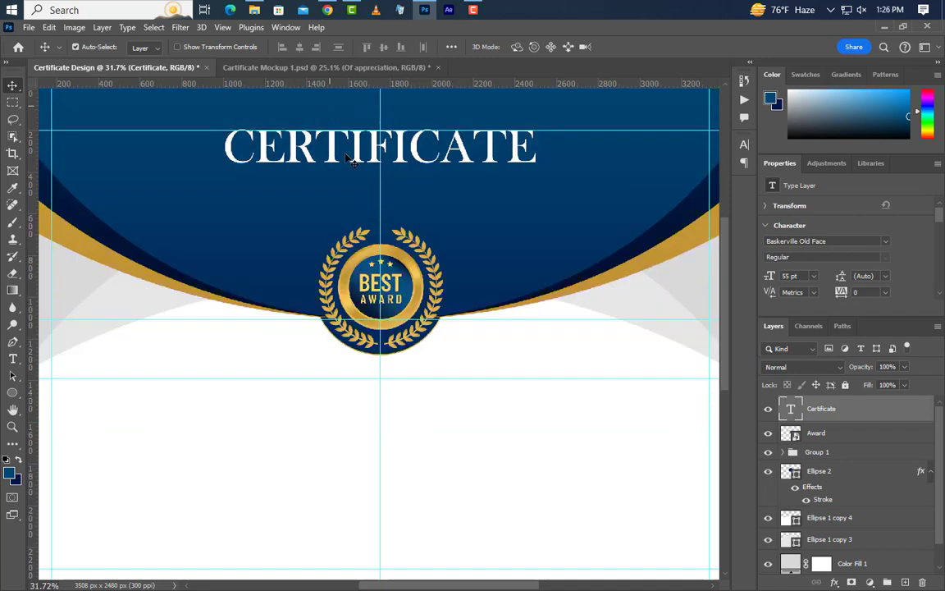
Draw a 1000 x 135 px rectangle between the CERTIFICATE title and the badge, with its corners rounded to 67.5 px.
drag(12, 393, 67, 398)
drag(278, 183, 474, 210)
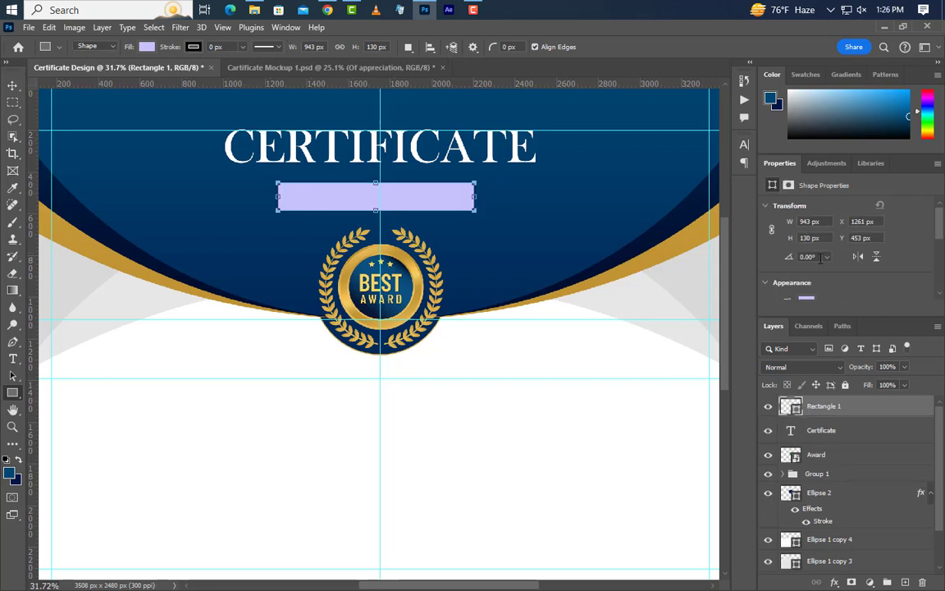
text(1000)
key(Return)
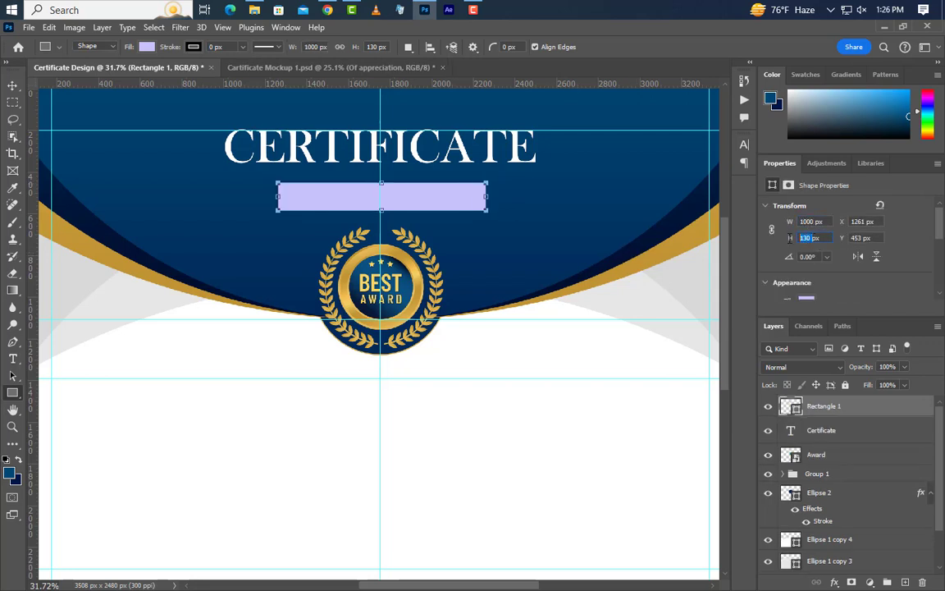
key(Return)
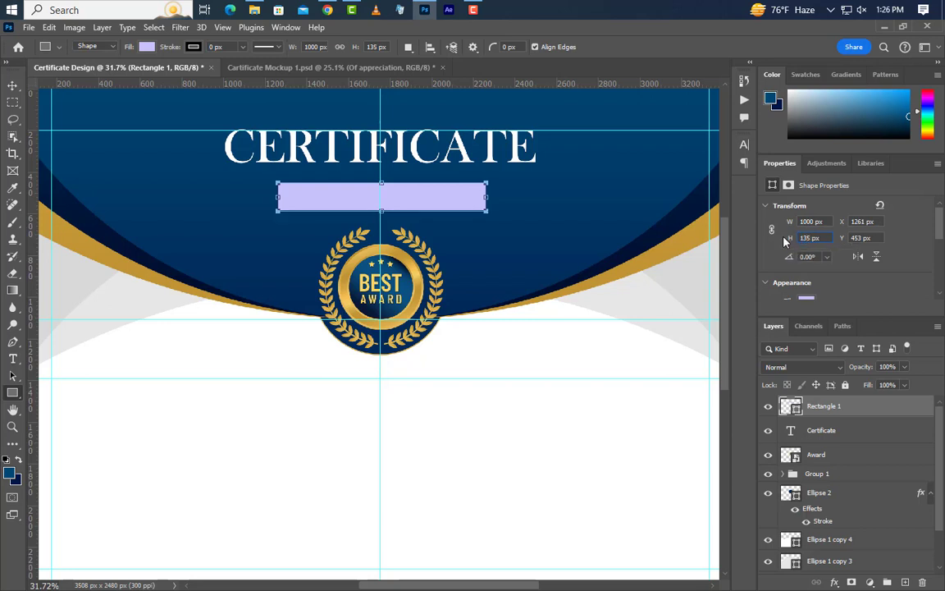
scroll(858, 264, down, 4)
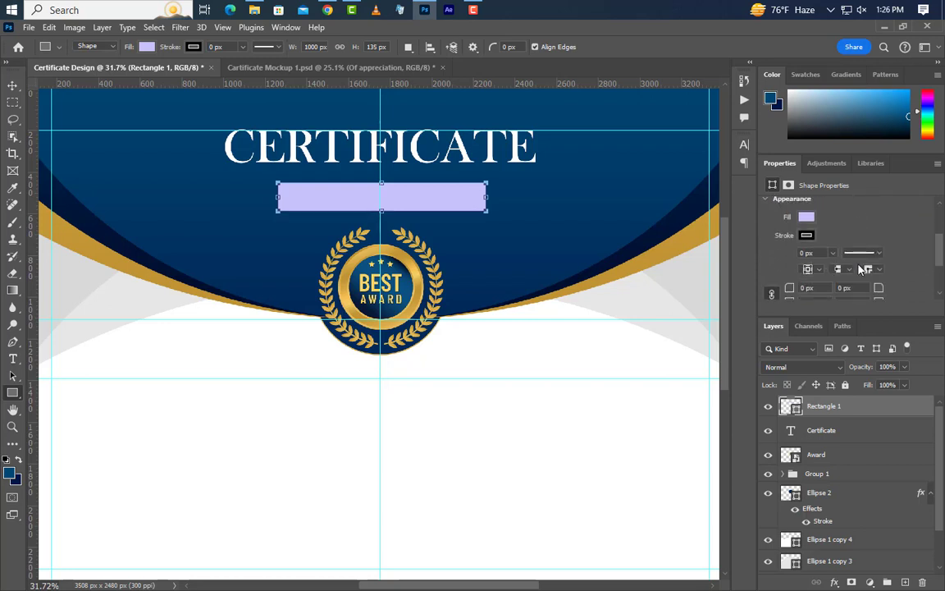
drag(788, 257, 941, 258)
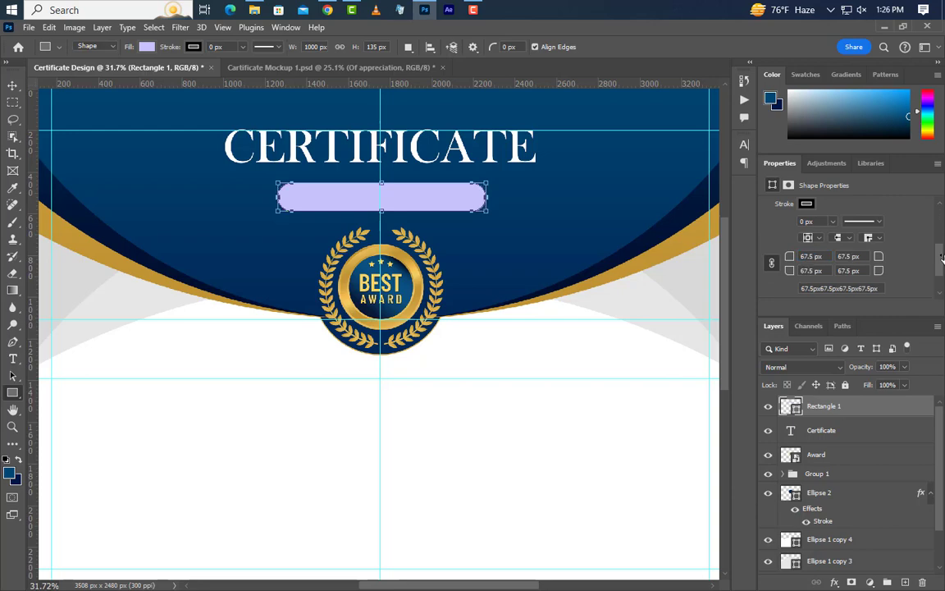
Add a 5 px outside stroke effect with a gradient fill type to the Rectangle 1 bar.
double_click(897, 408)
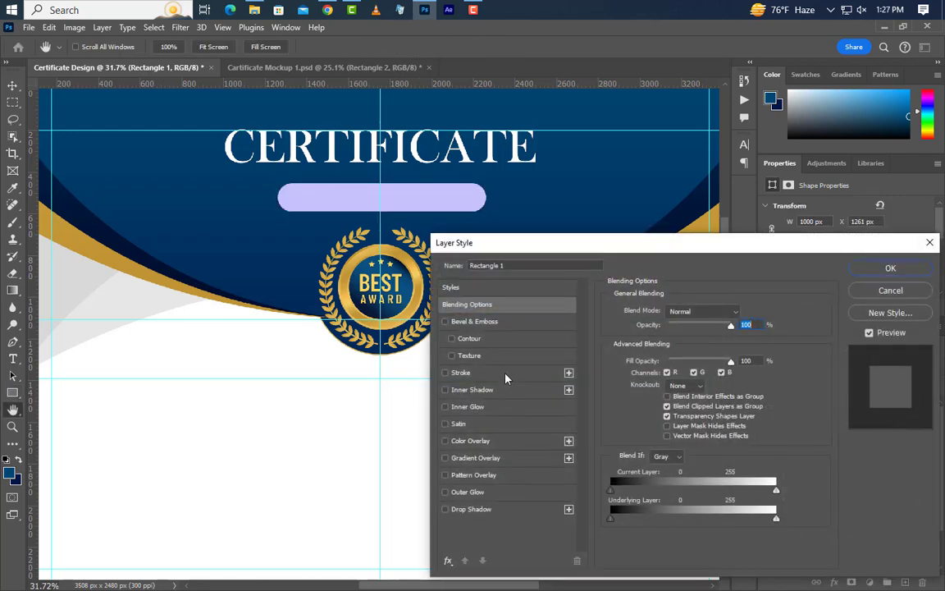
click(505, 373)
click(722, 310)
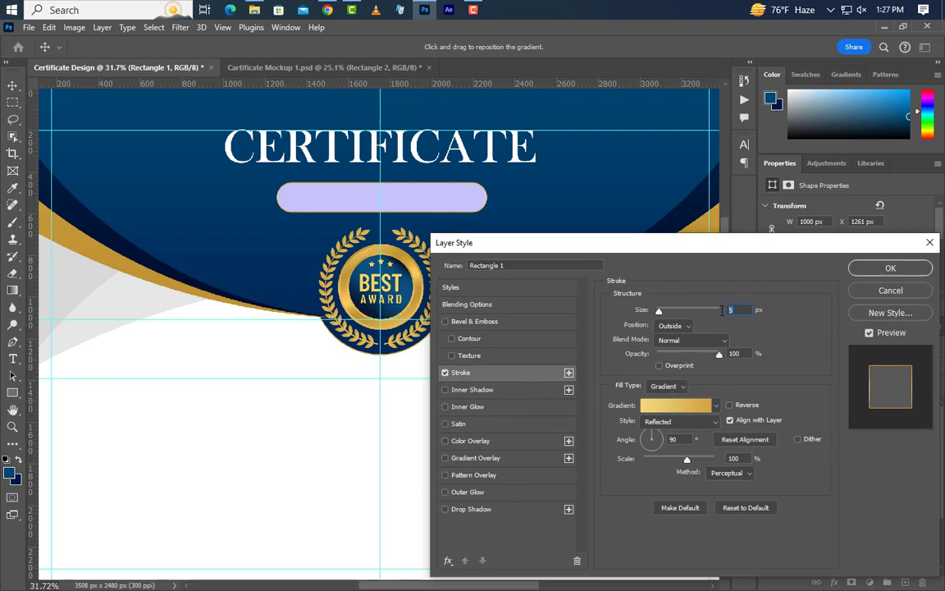
click(674, 327)
click(675, 339)
click(676, 389)
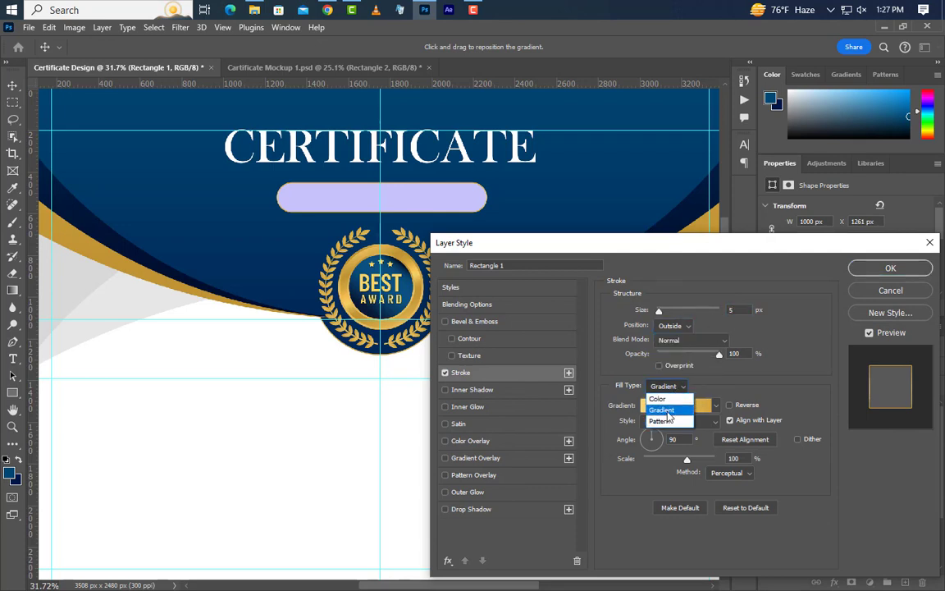
click(669, 406)
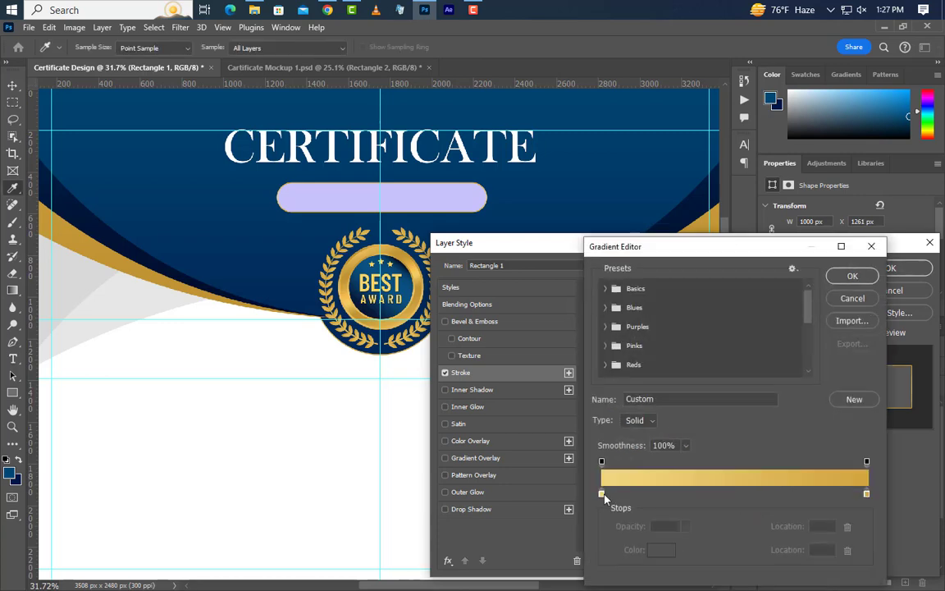
Use a Reflected stroke gradient for the bar running from light gold f2d57d to darker gold d2a740.
click(601, 493)
double_click(601, 493)
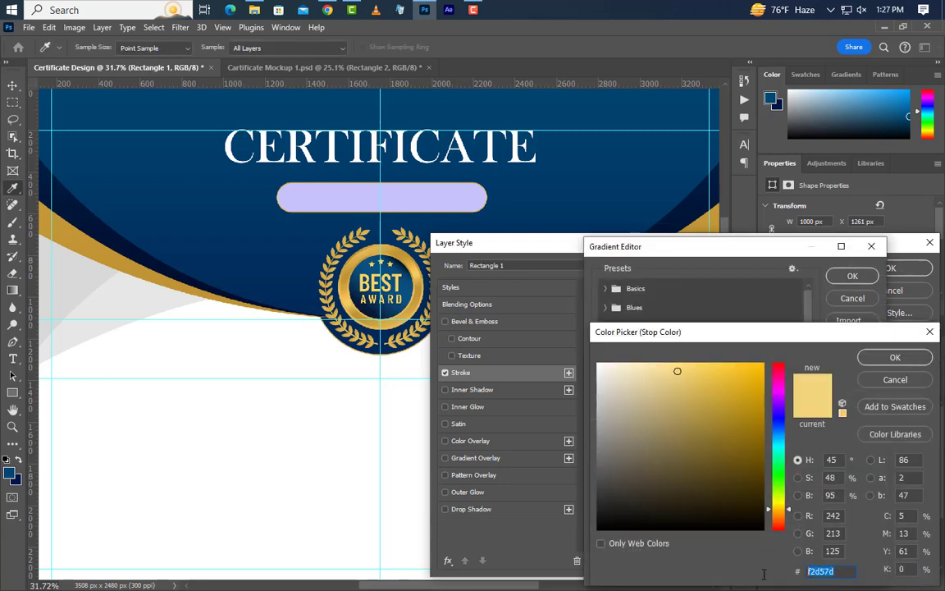
click(893, 358)
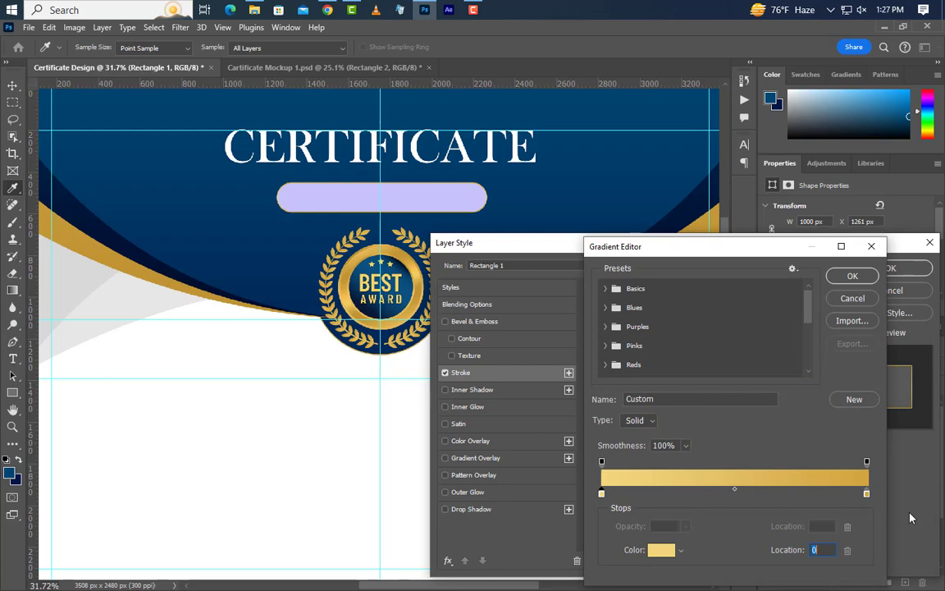
double_click(866, 493)
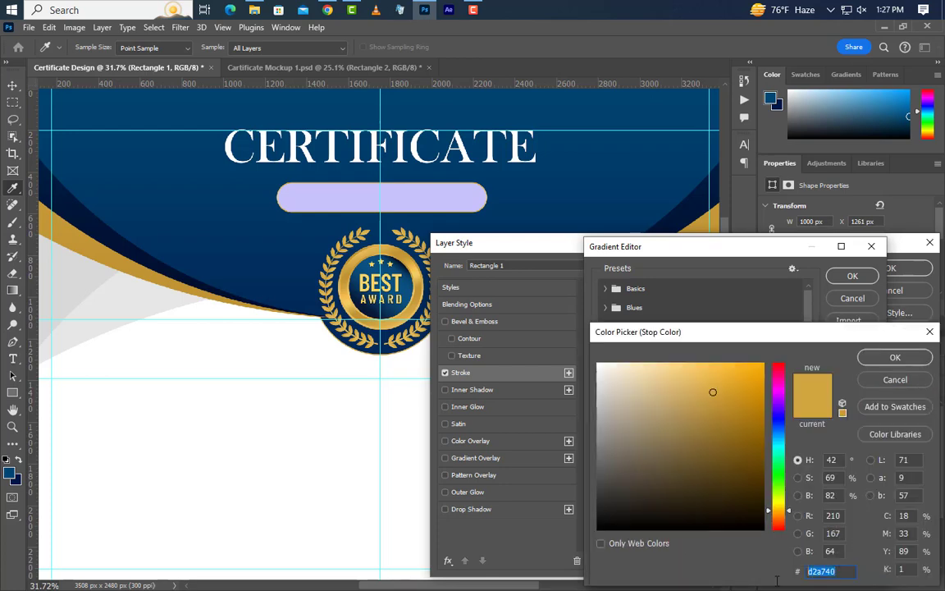
click(895, 356)
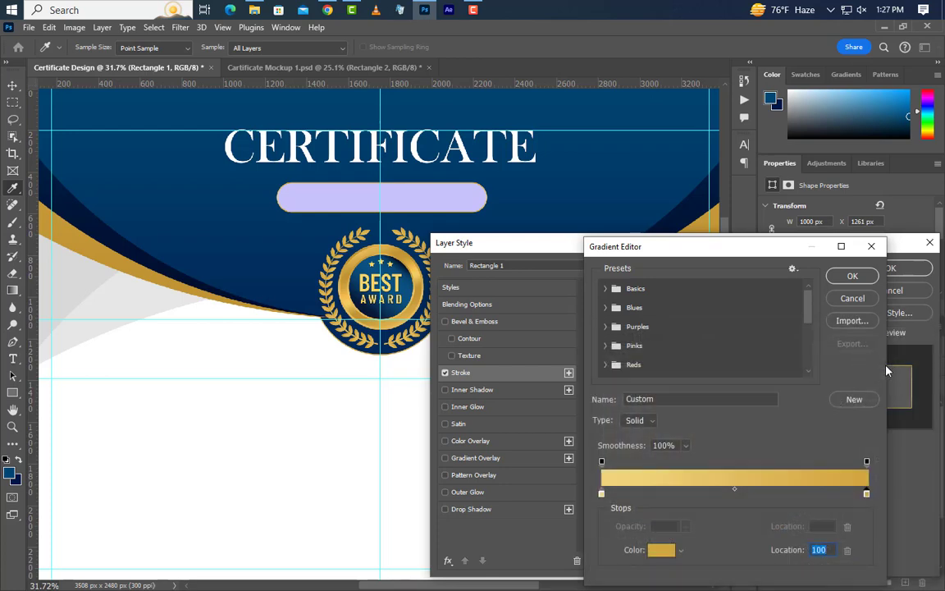
click(851, 276)
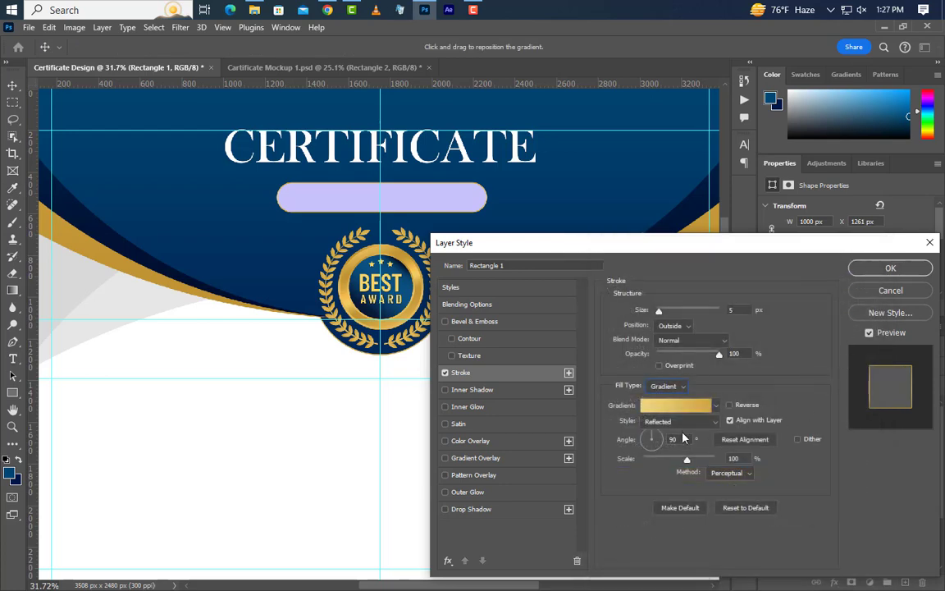
click(681, 420)
click(678, 464)
Add a gradient overlay to the Rectangle 1 bar with gold be963b at both ends and a47f2b in the middle.
click(510, 460)
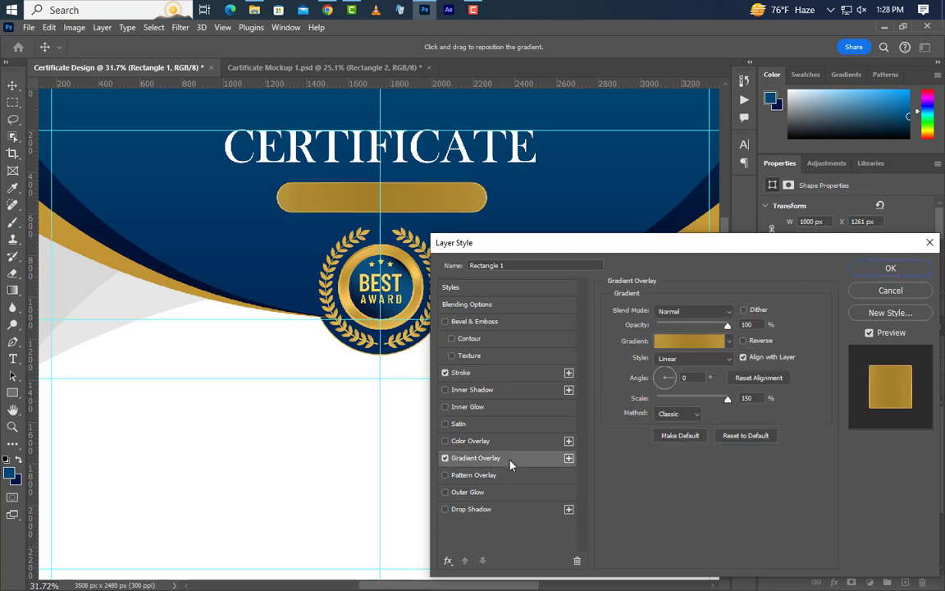
click(694, 340)
double_click(601, 493)
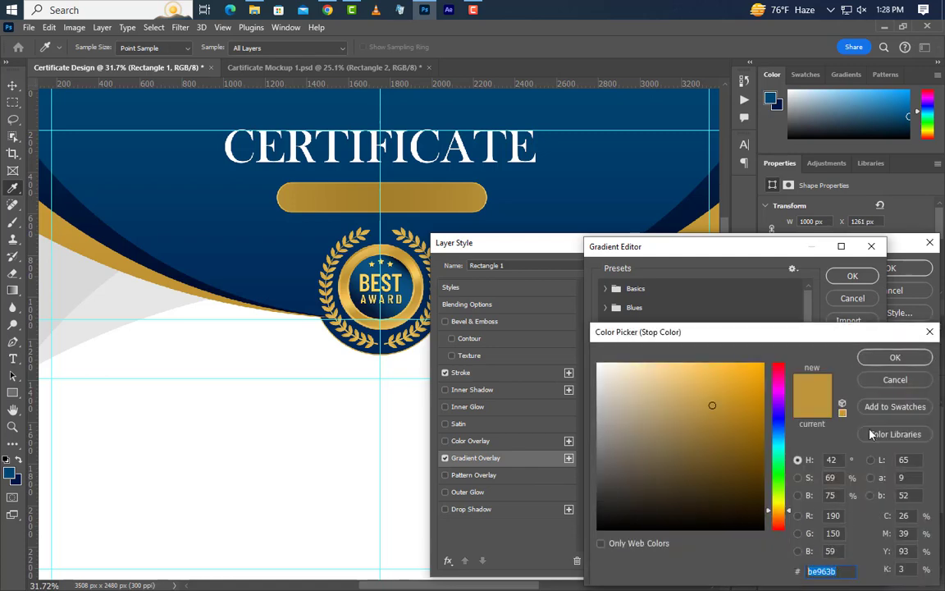
click(896, 357)
double_click(733, 493)
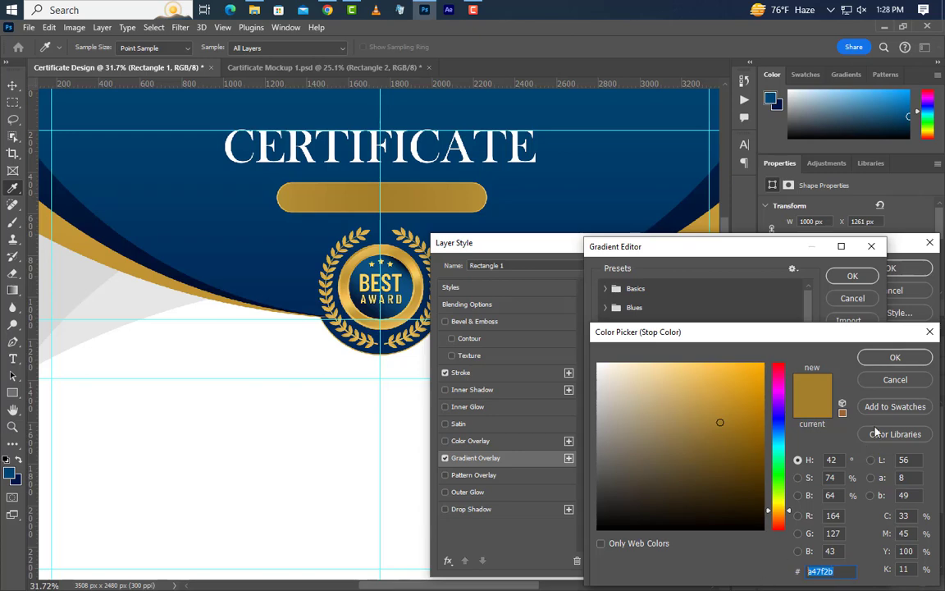
click(895, 357)
click(866, 493)
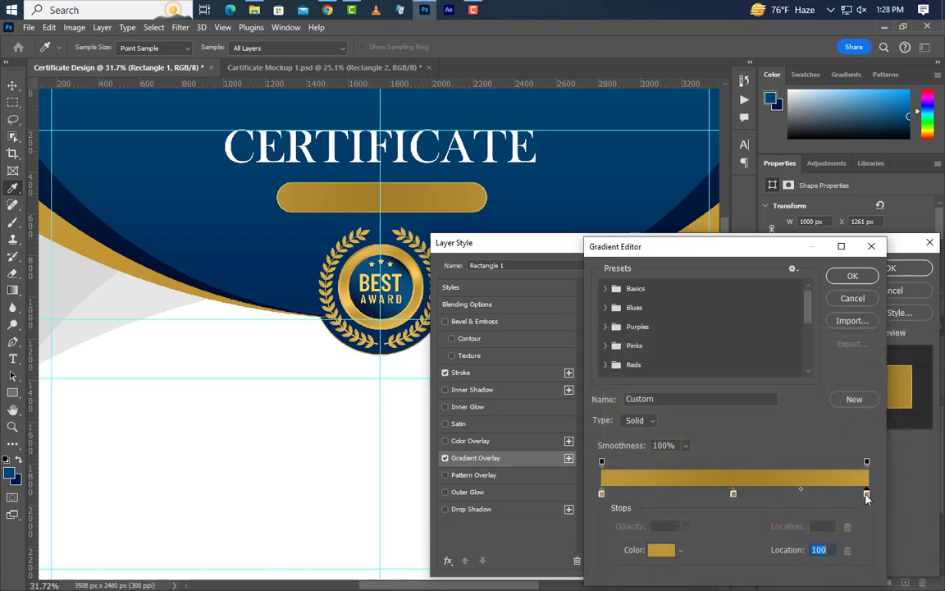
double_click(866, 494)
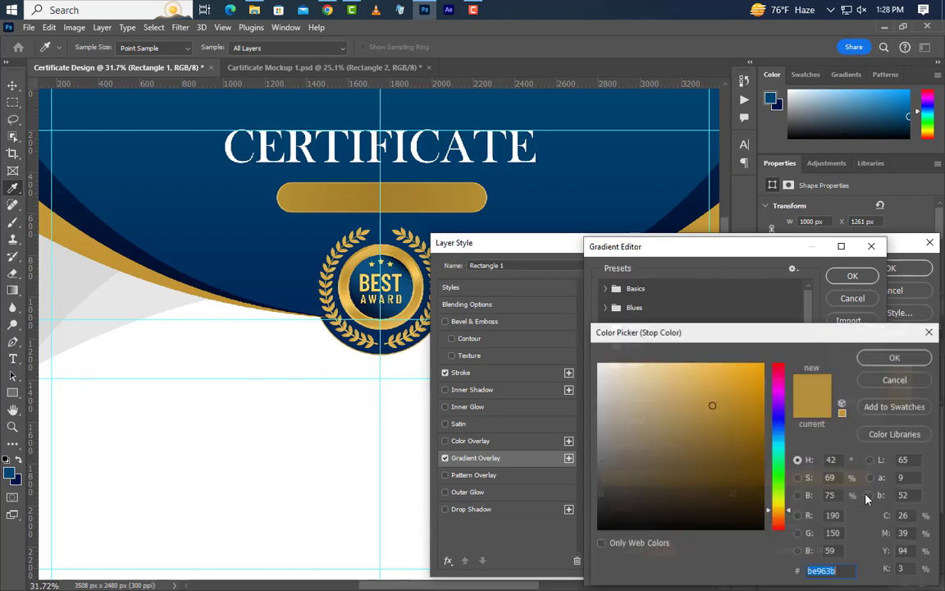
click(895, 358)
click(852, 277)
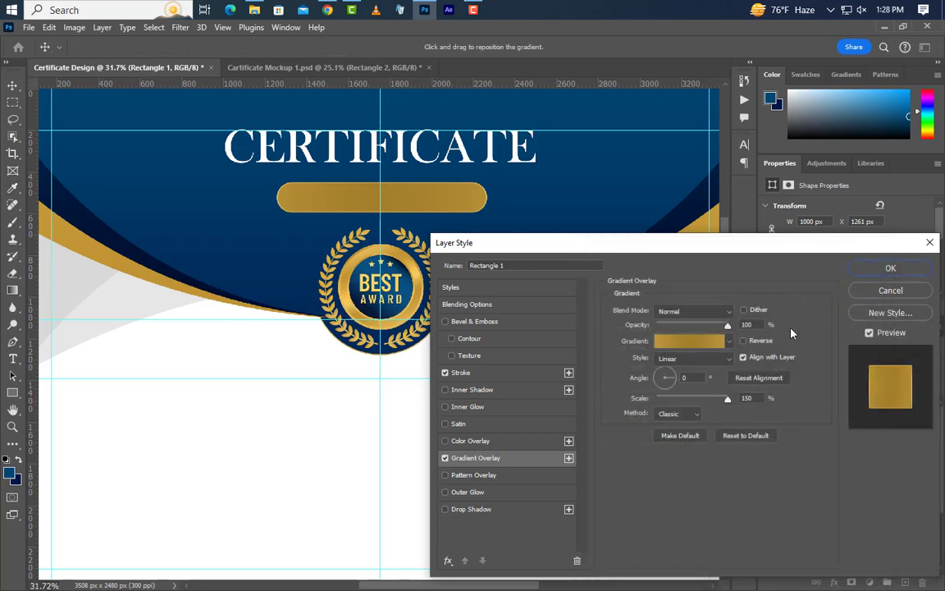
Apply the Rectangle 1 bar's layer style, keeping the gradient overlay at a 0° angle and 150% scale.
click(687, 378)
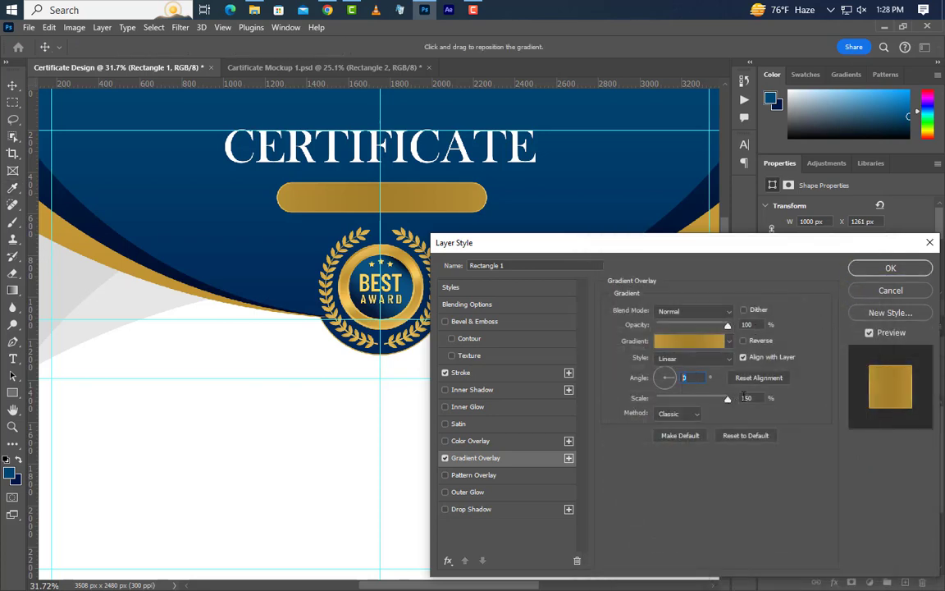
click(910, 269)
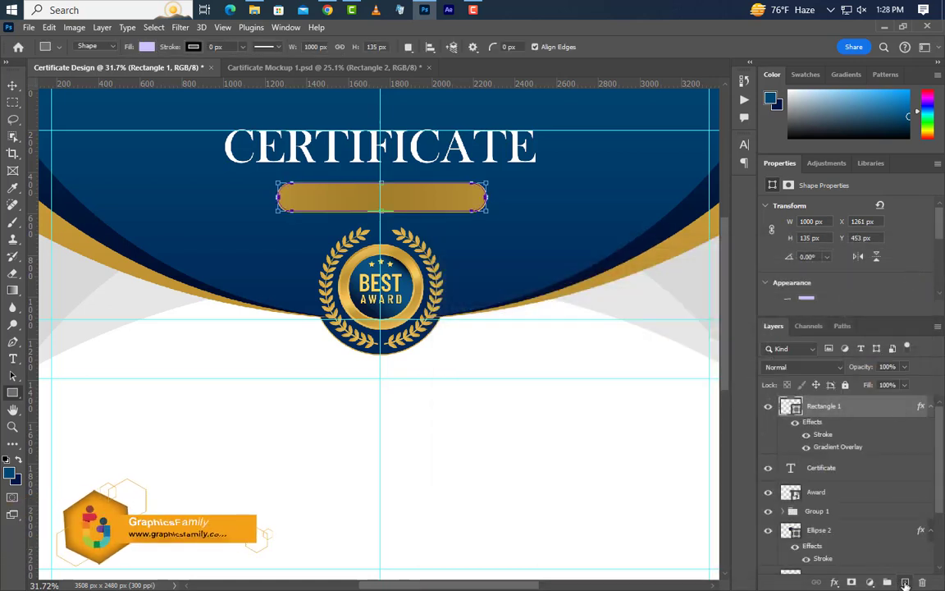
Add the text OF APPRECIATION in white Poppins Regular on a new layer over the gold bar, sized 25 pt.
click(903, 580)
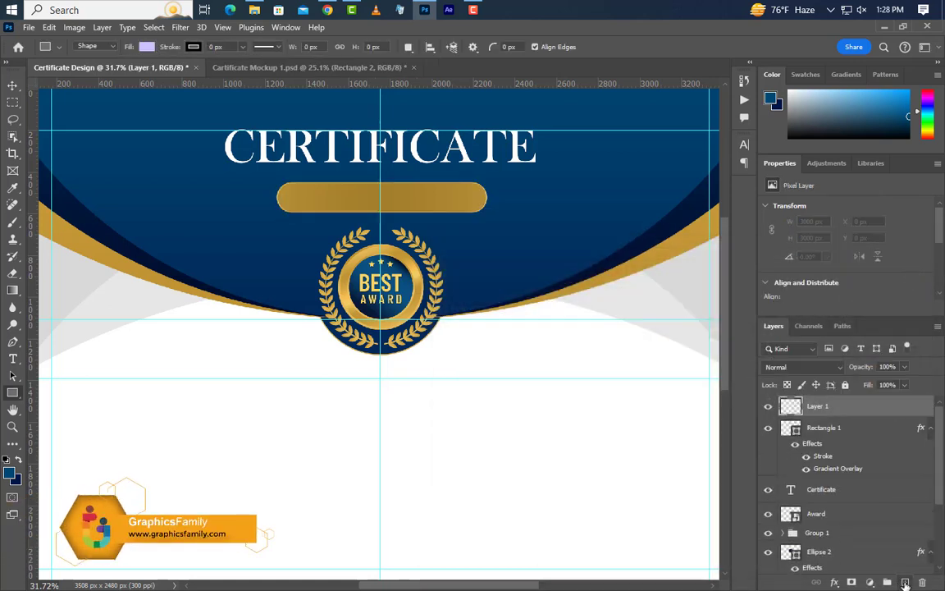
click(12, 359)
click(293, 200)
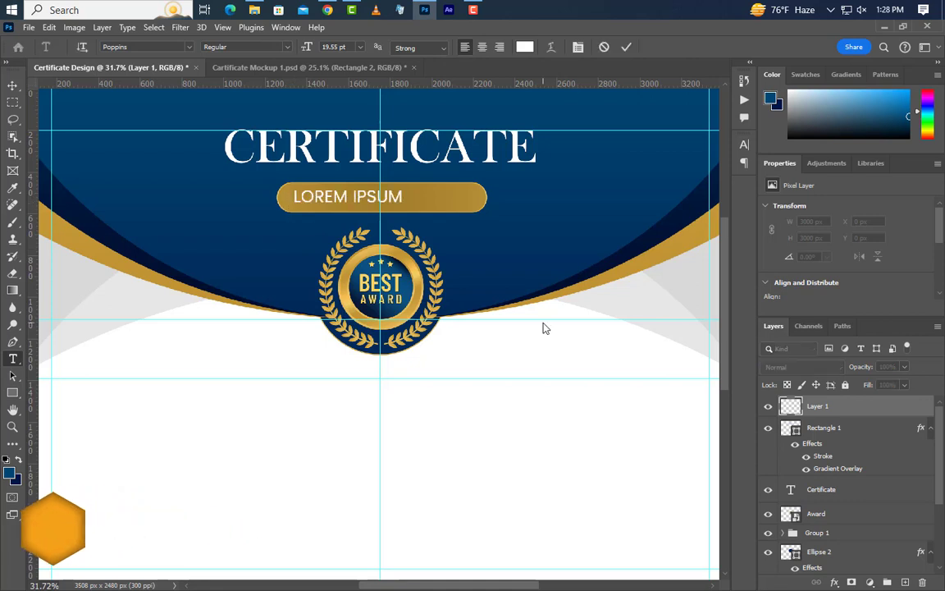
text(OF)
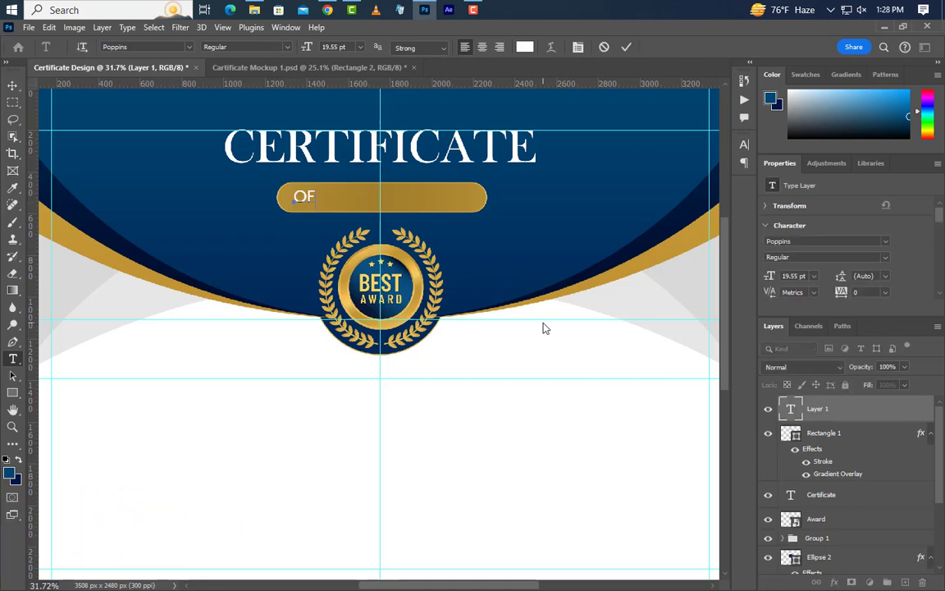
text( APPRECIATION)
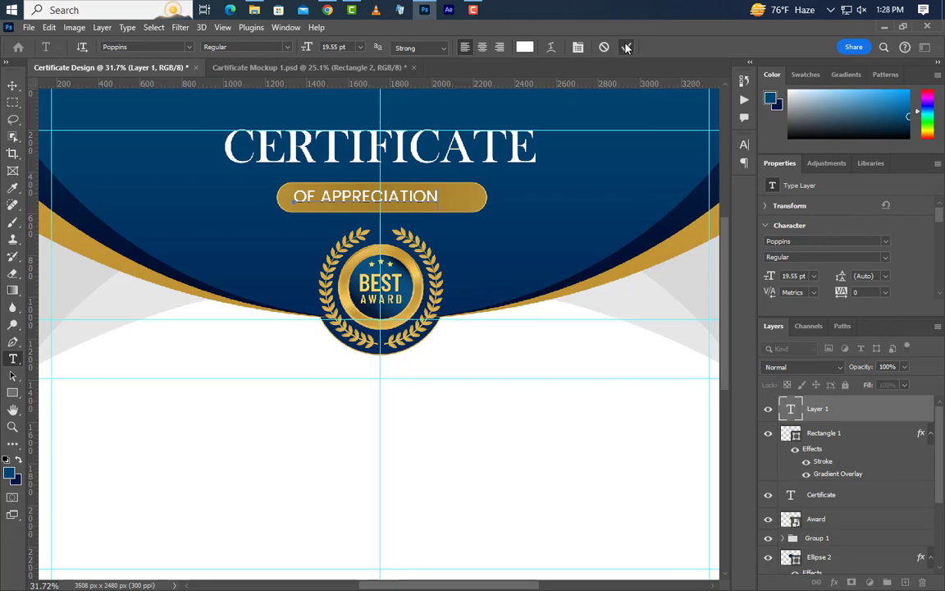
key(ctrl+Return)
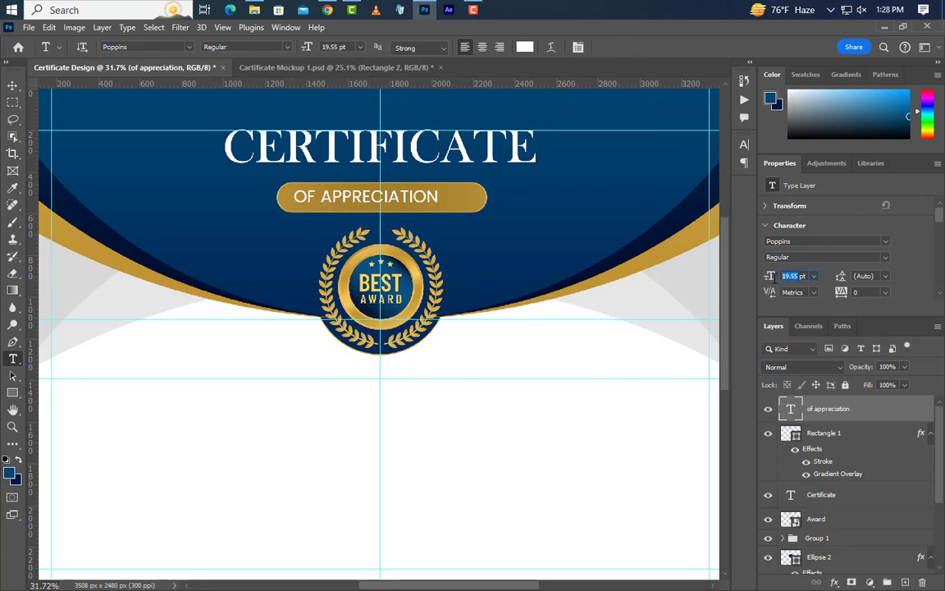
text(25)
key(Return)
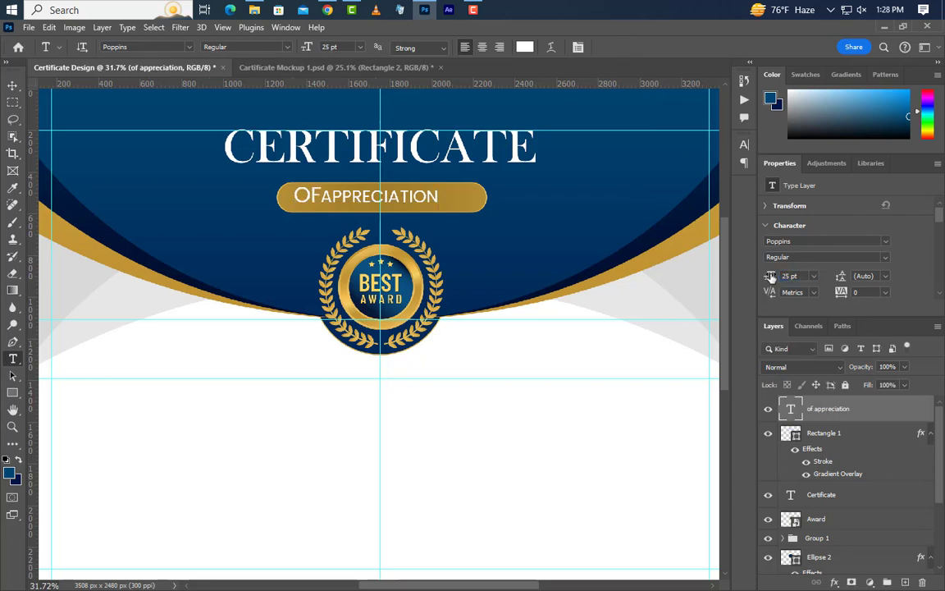
Centre the OF APPRECIATION text and the gold bar horizontally on the whole canvas, and clear the selection.
key(ctrl+a)
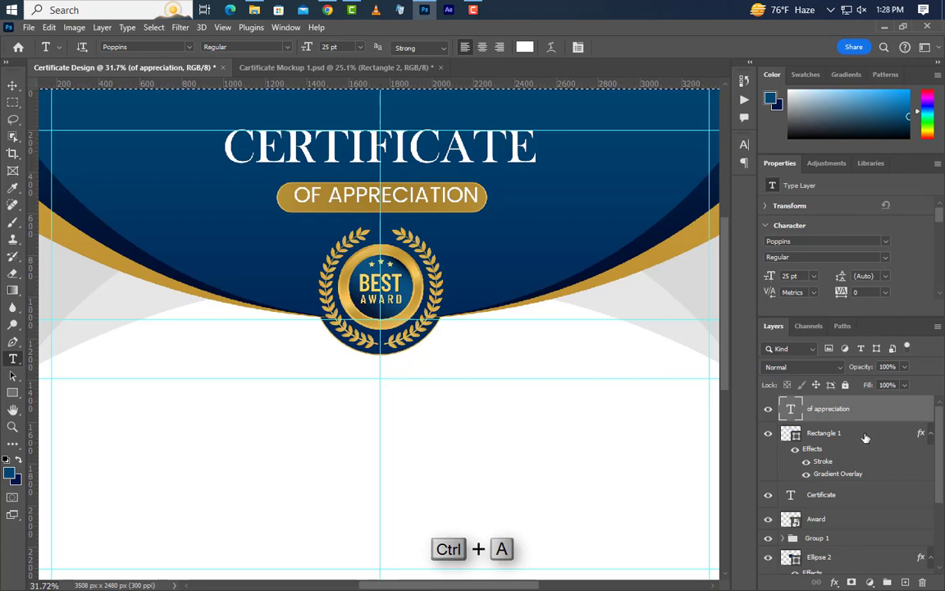
shift+click(865, 437)
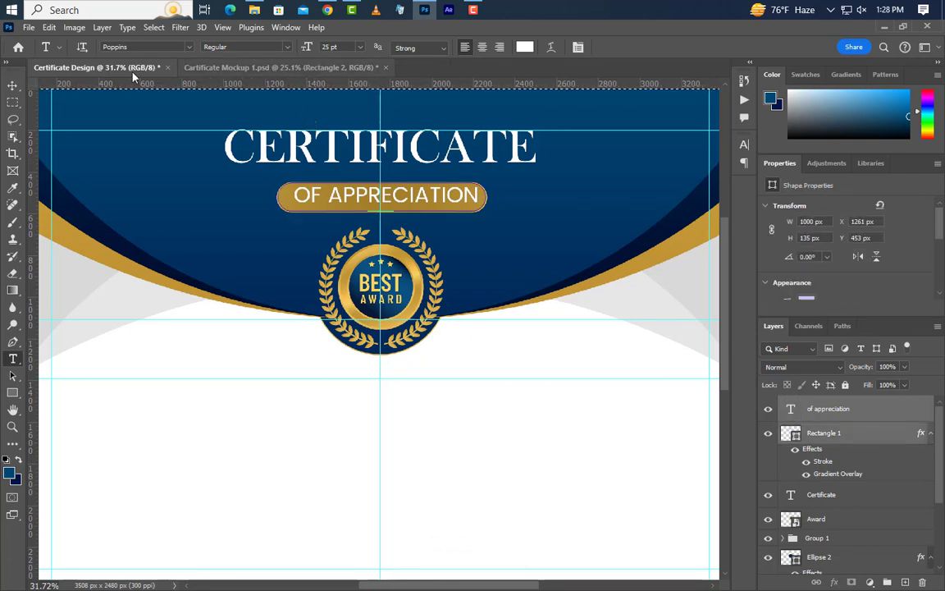
click(14, 86)
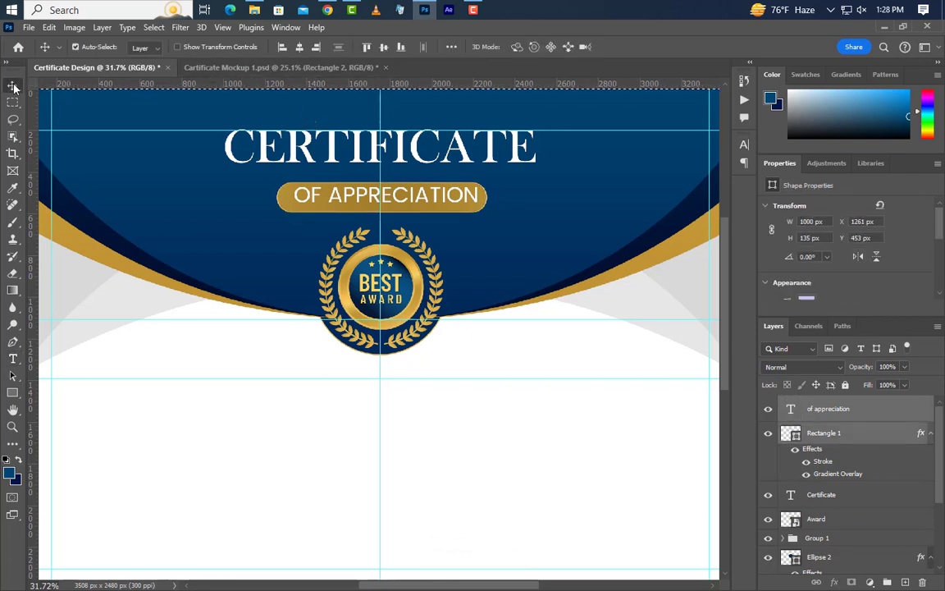
click(300, 48)
key(ctrl+d)
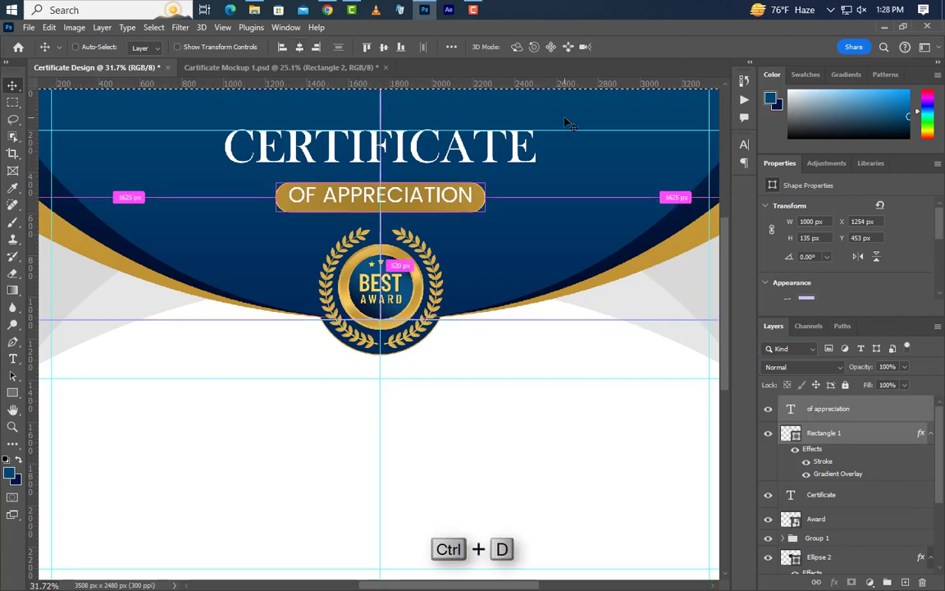
Centre the OF APPRECIATION text vertically within the gold bar's outline, and clear the selection.
ctrl+click(790, 432)
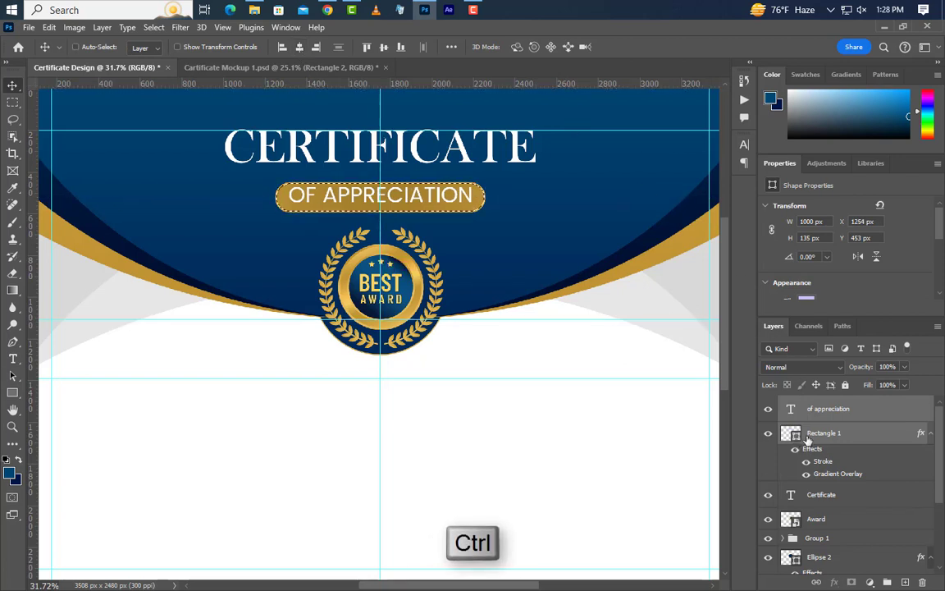
click(862, 412)
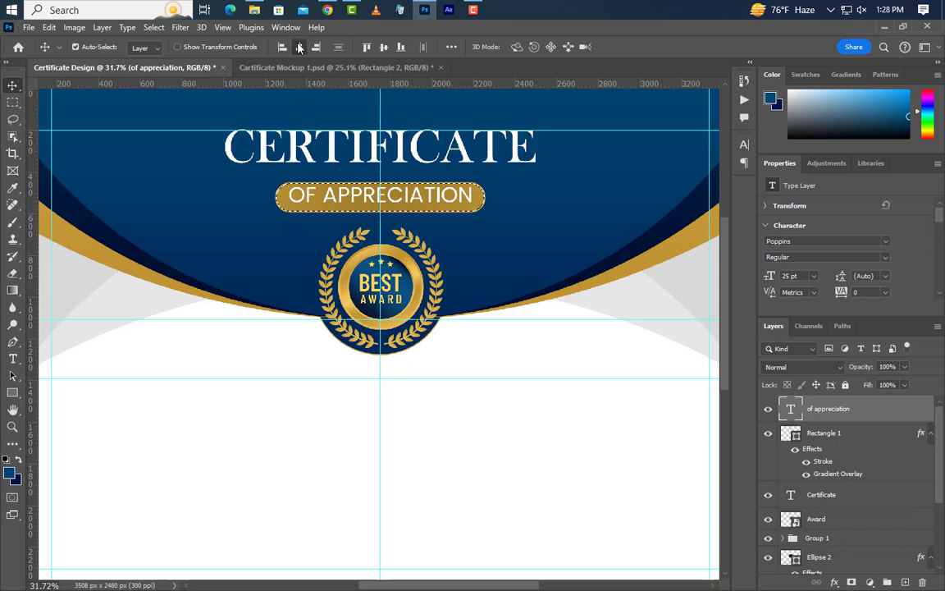
click(384, 48)
key(ctrl+d)
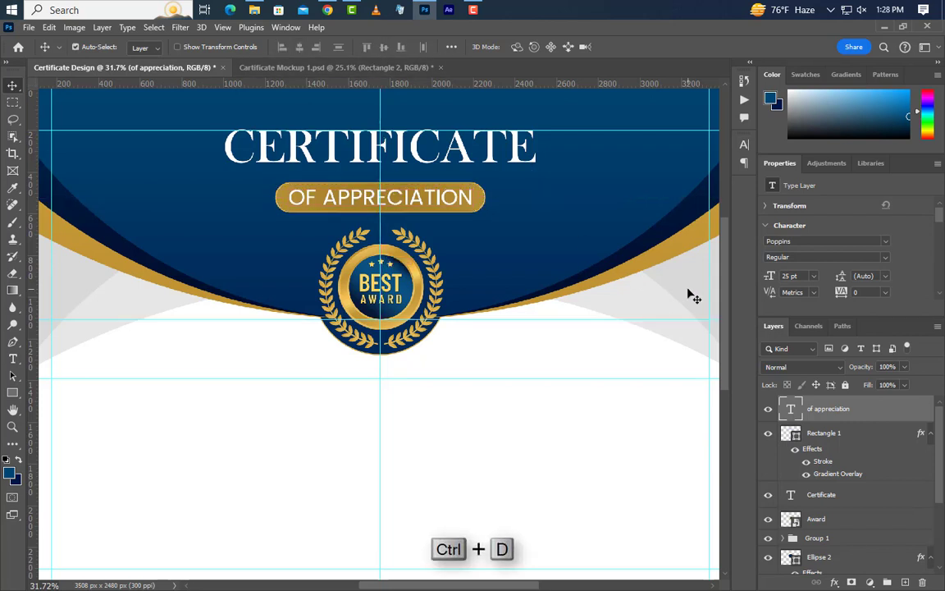
Group the OF APPRECIATION text with the gold bar and nudge the group up slightly toward the CERTIFICATE title.
shift+click(829, 433)
click(887, 582)
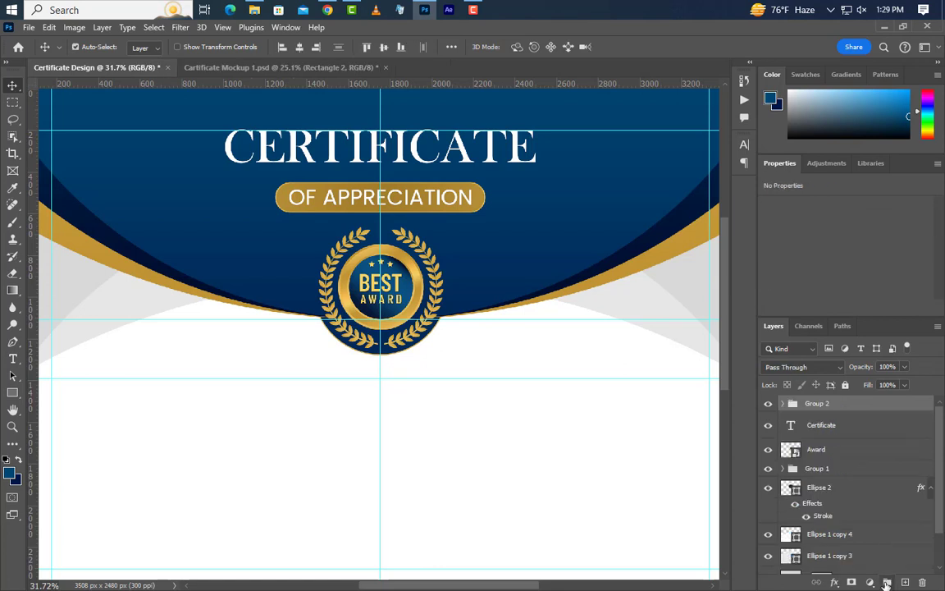
key(shift+Up)
key(shift+Up)
key(shift+Up)
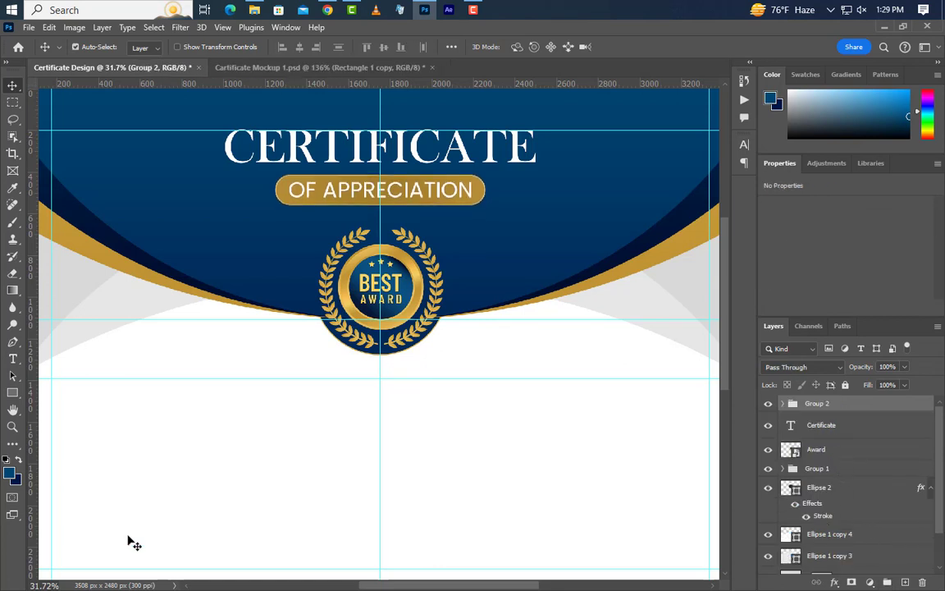
Draw a thin rectangle about 293 x 23 px to the right of the gold bar and fill it with white ffffff.
click(13, 392)
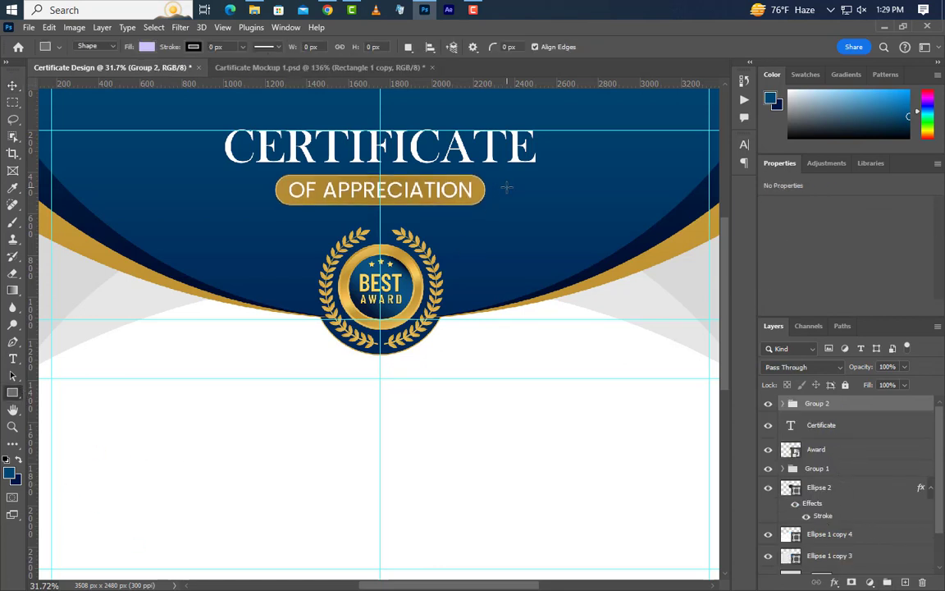
drag(506, 187, 570, 192)
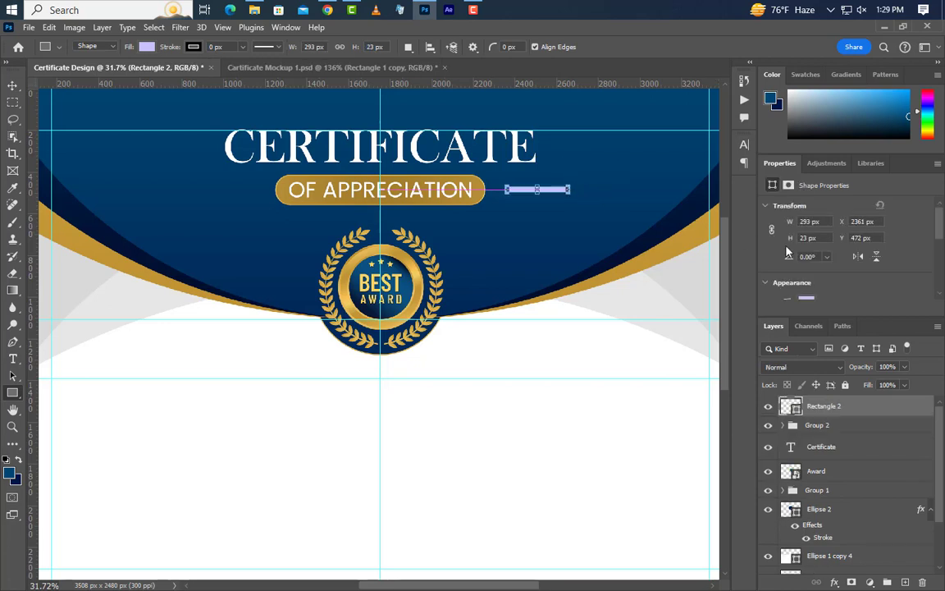
double_click(794, 409)
click(492, 317)
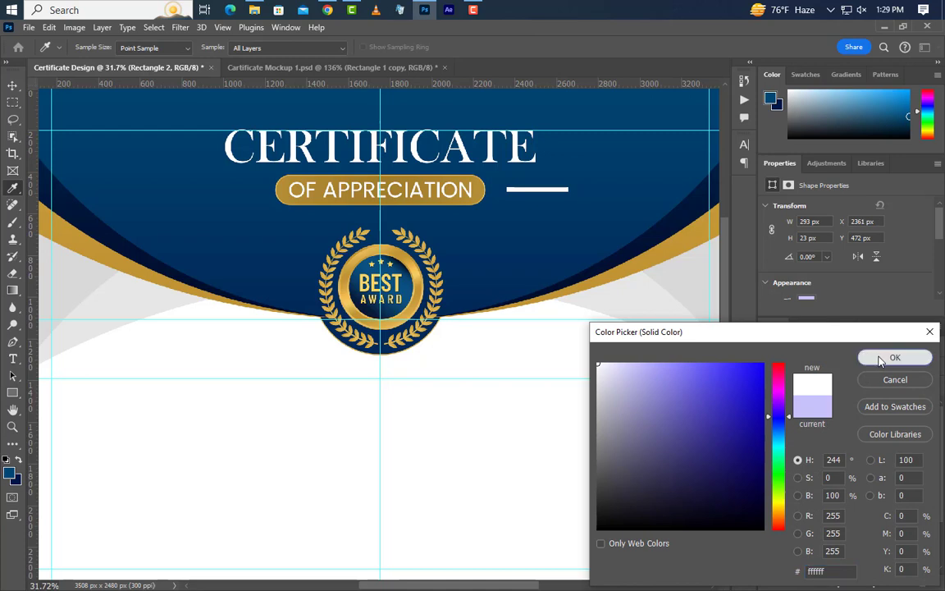
click(892, 357)
Resize the white rectangle to 180 x 5 px and round all its corners to 2.5 px.
click(807, 221)
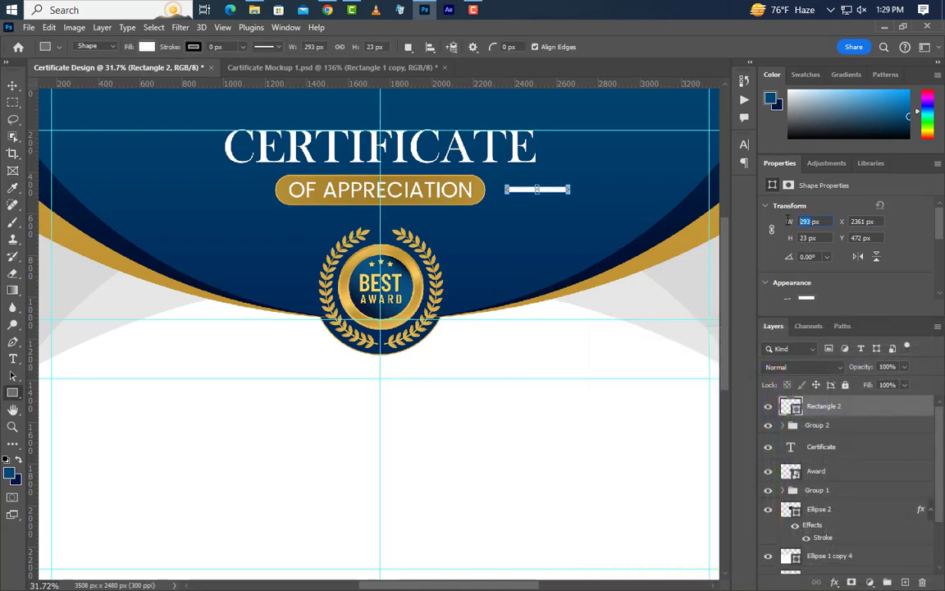
text(180)
key(Return)
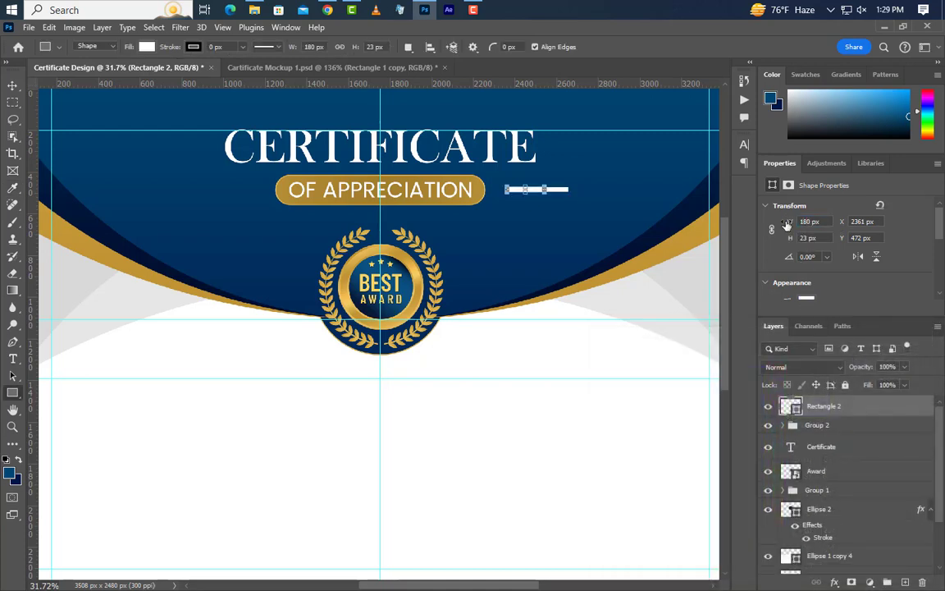
text(5)
key(Return)
scroll(835, 303, down, 5)
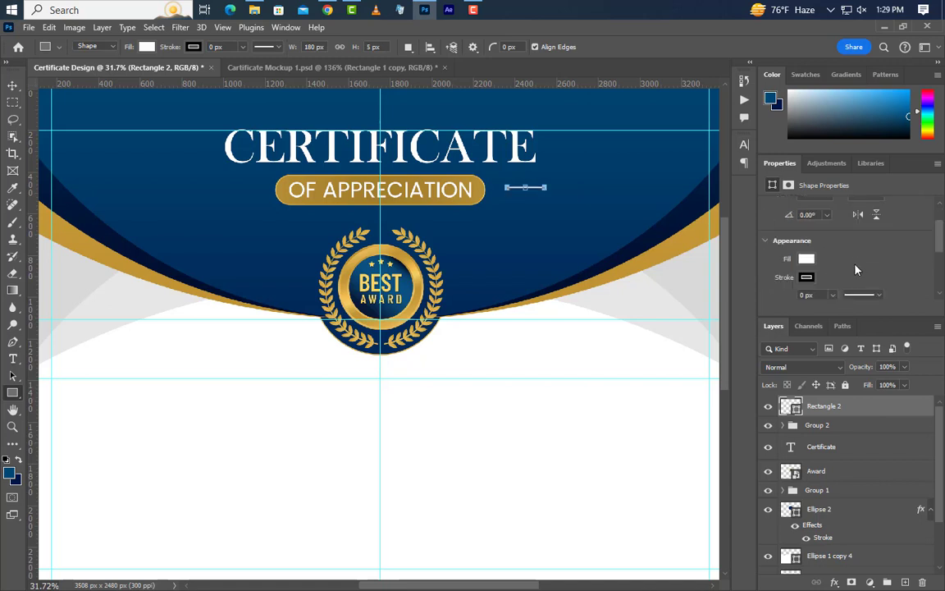
click(808, 256)
text(2.5)
key(Return)
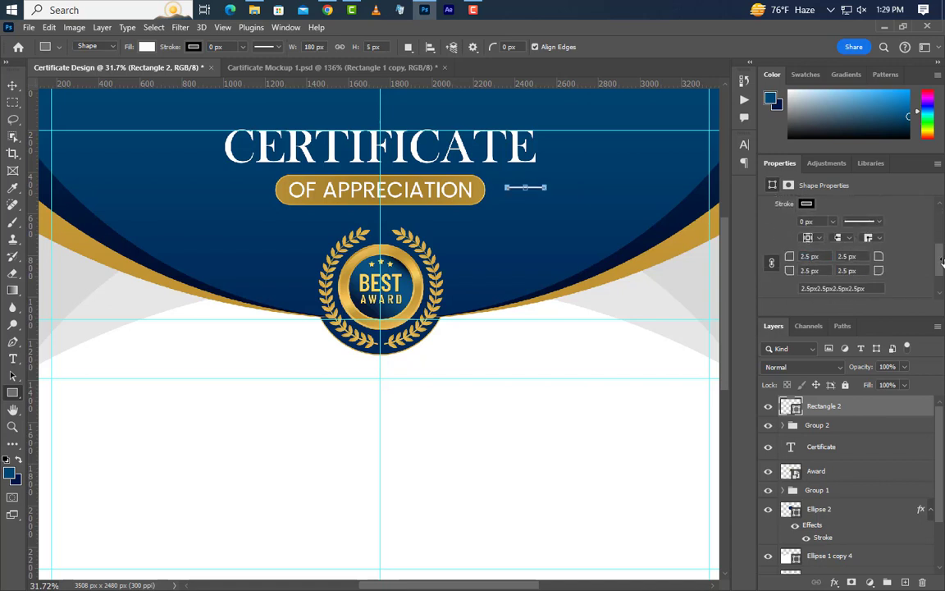
Duplicate the white line, aligning the copy to the CERTIFICATE title's right edge and the original to its left edge.
click(12, 86)
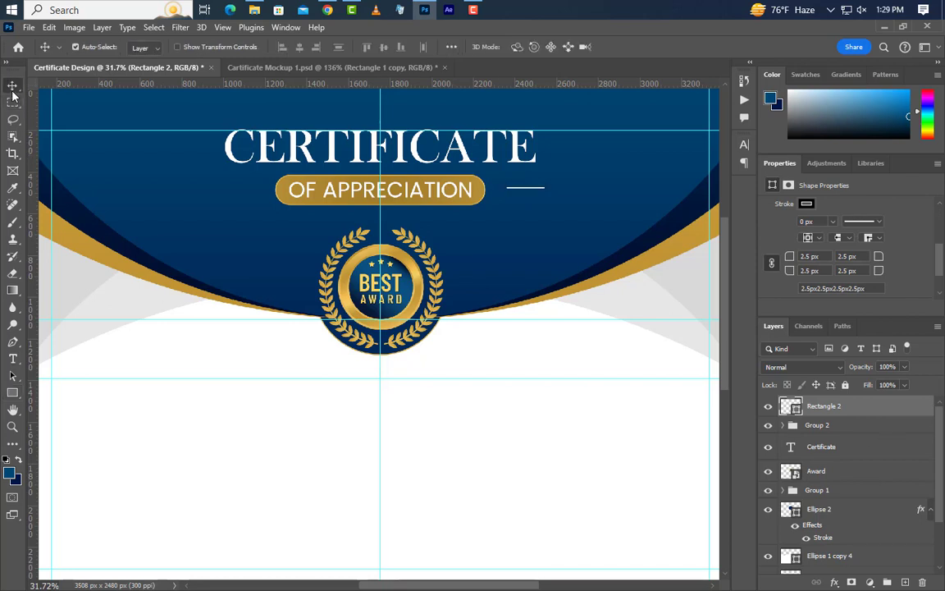
drag(908, 408, 905, 582)
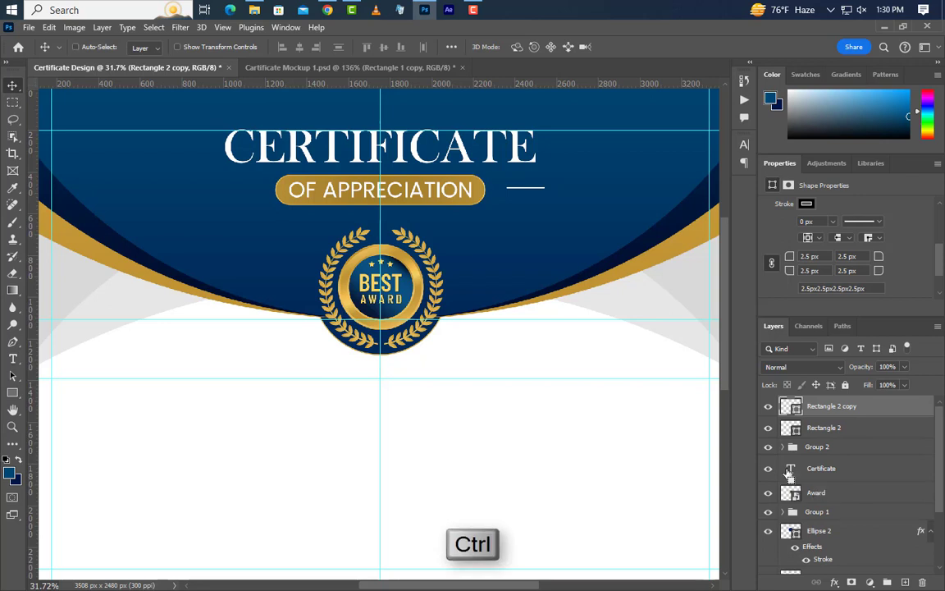
ctrl+click(789, 469)
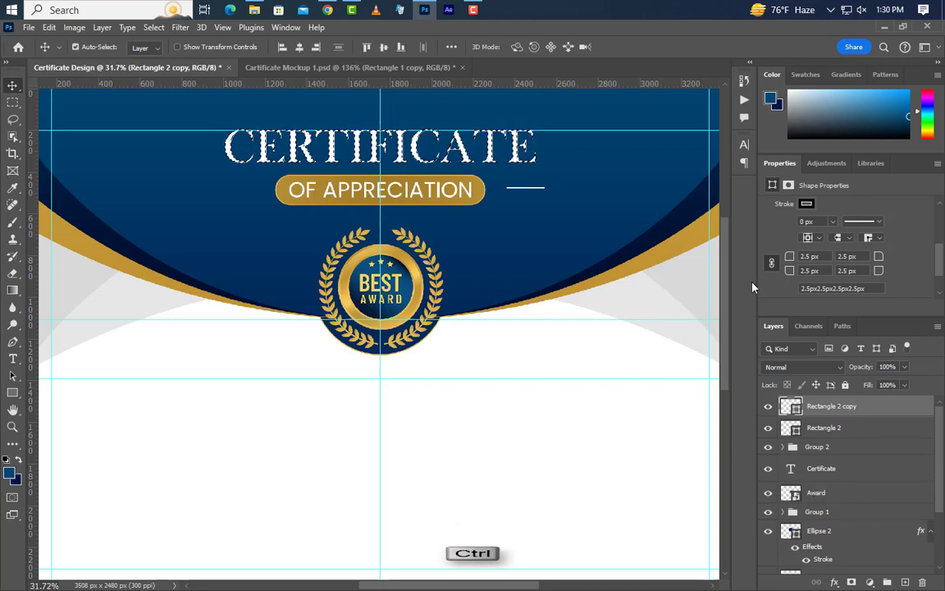
click(317, 48)
click(876, 430)
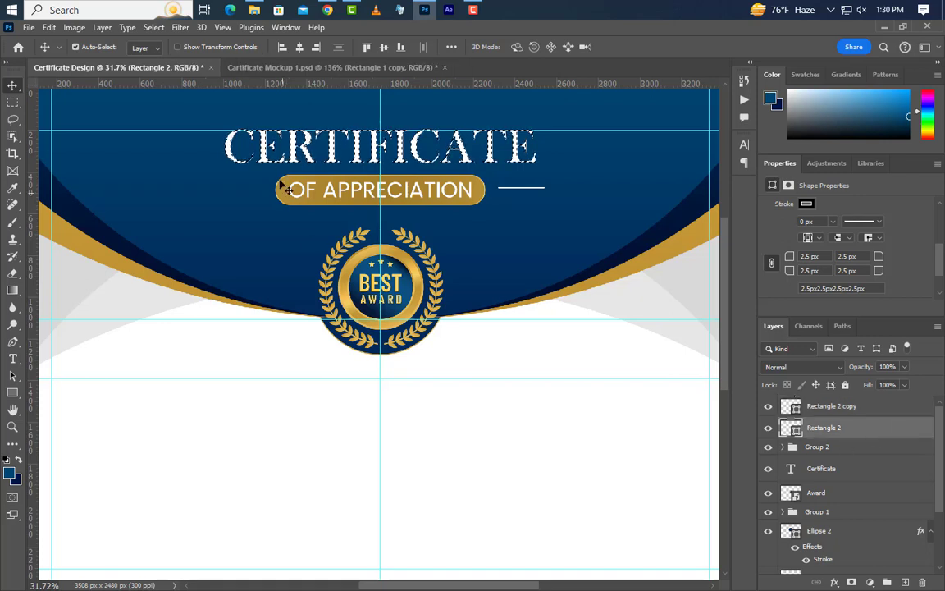
click(282, 48)
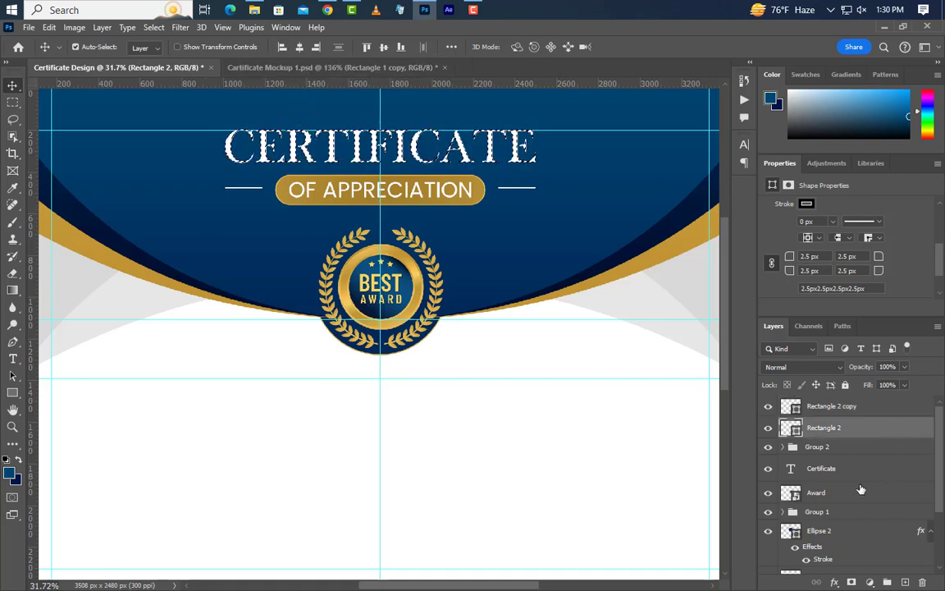
Align both white lines to the vertical centre of the gold bar, and clear the selection.
click(782, 446)
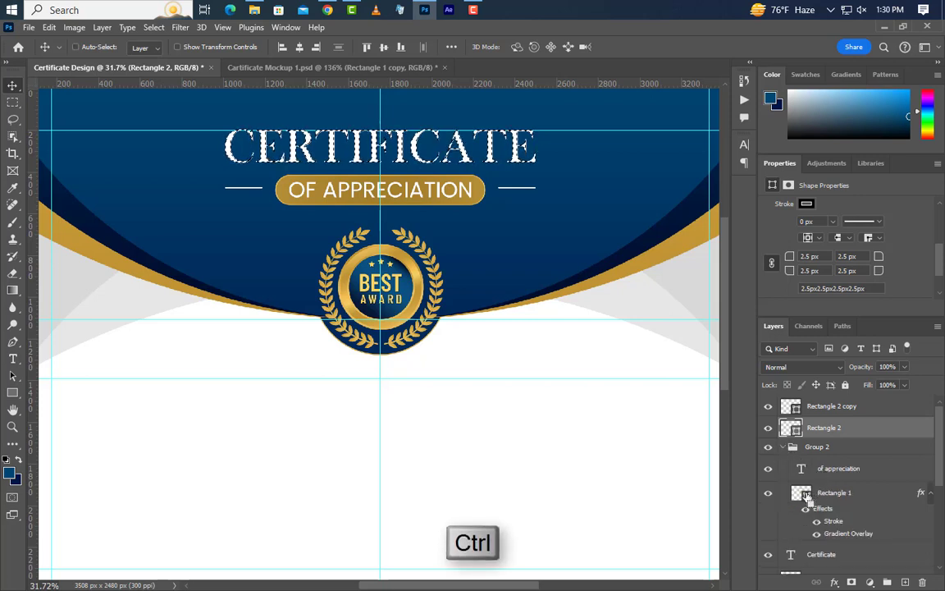
ctrl+click(808, 495)
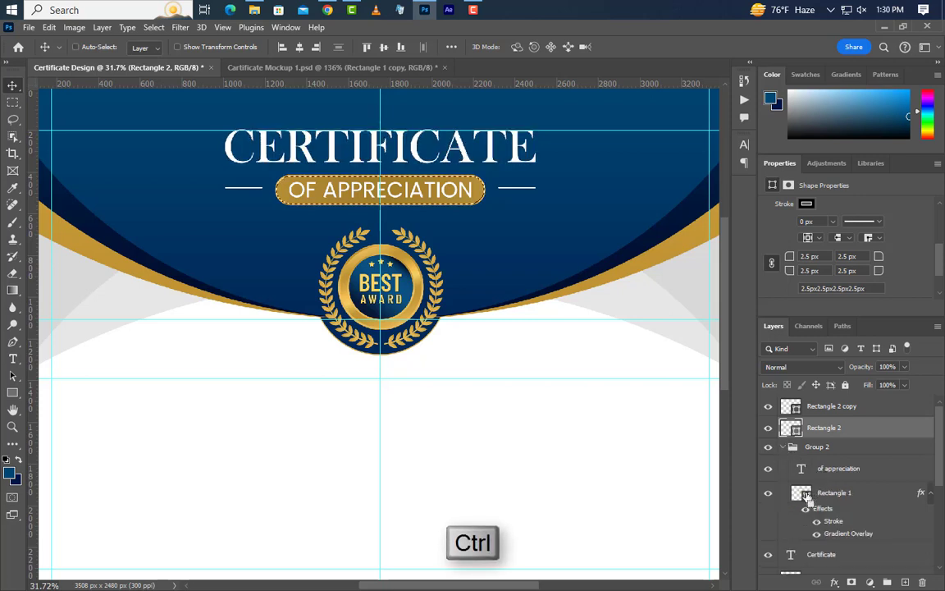
ctrl+click(860, 410)
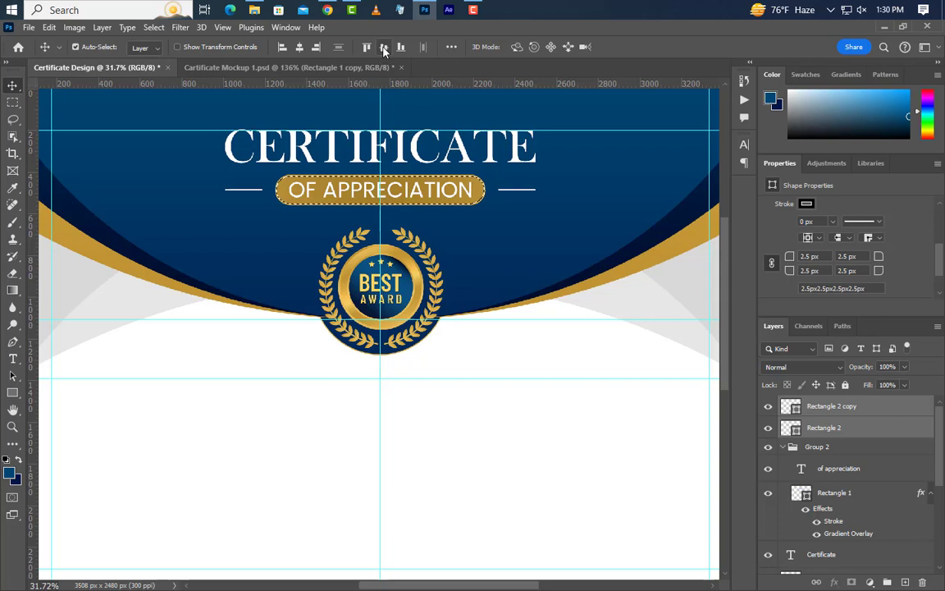
key(ctrl+d)
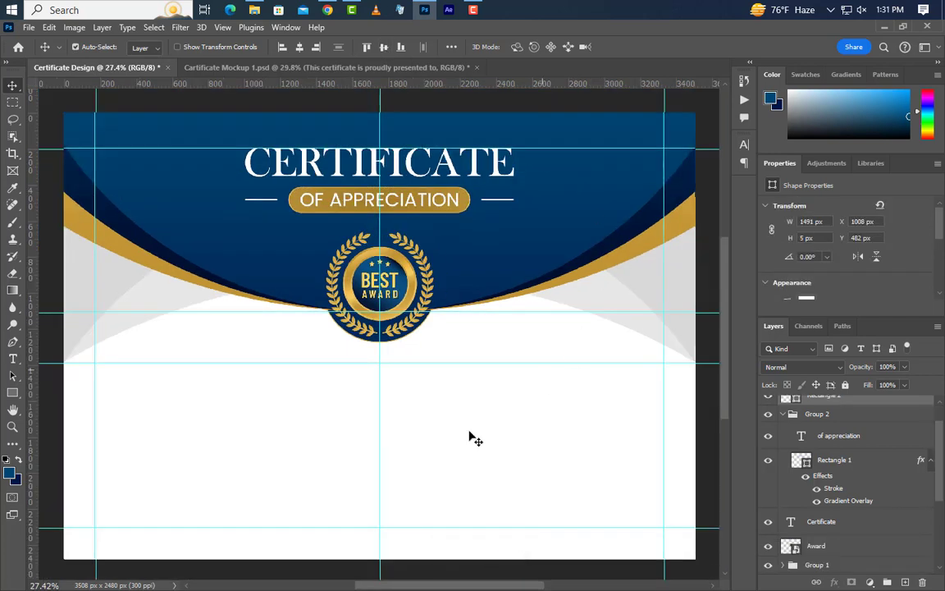
Add a text line reading "this certificate is proudly presented to" below the award badge.
click(12, 359)
click(237, 358)
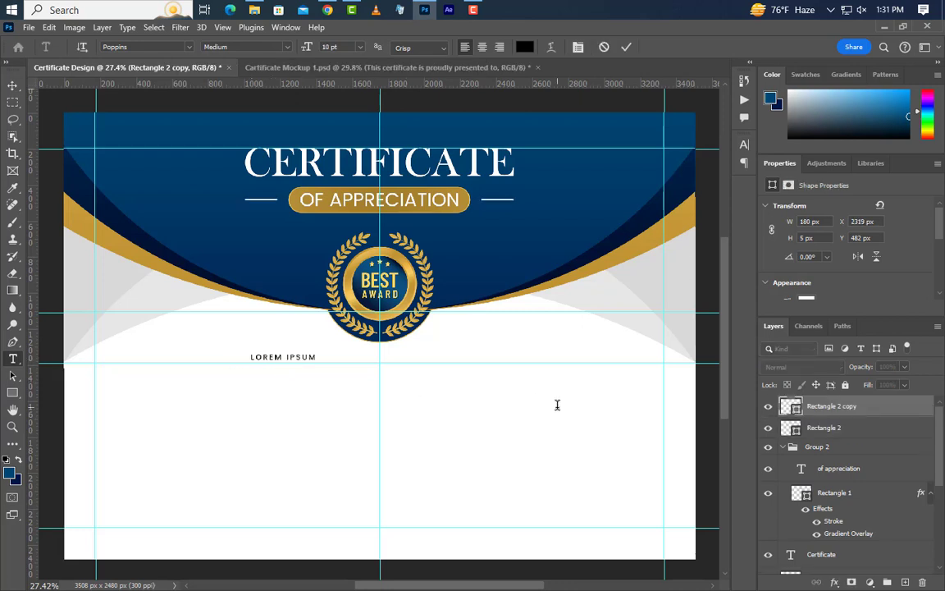
key(BackSpace)
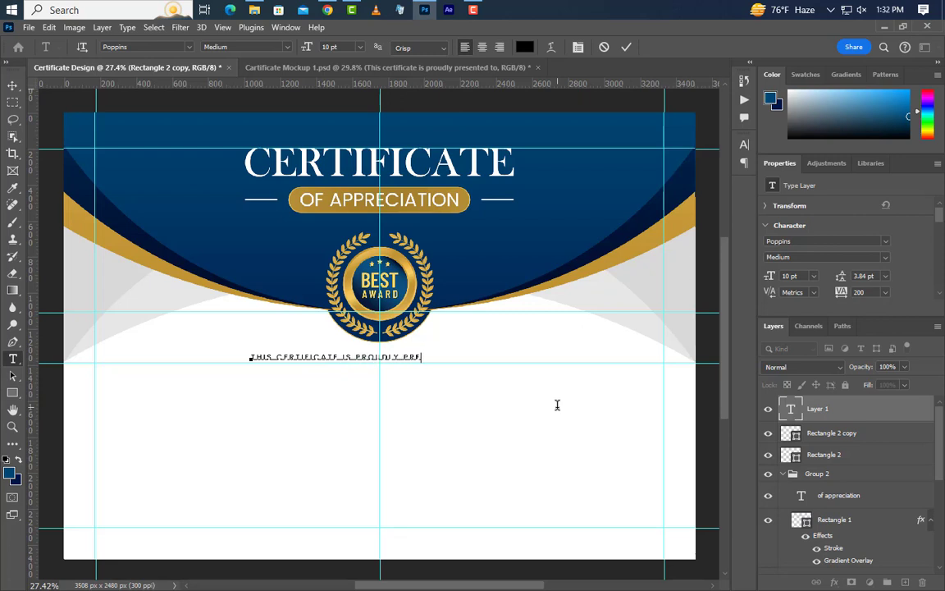
text(this certificate is proudly presented to)
click(626, 47)
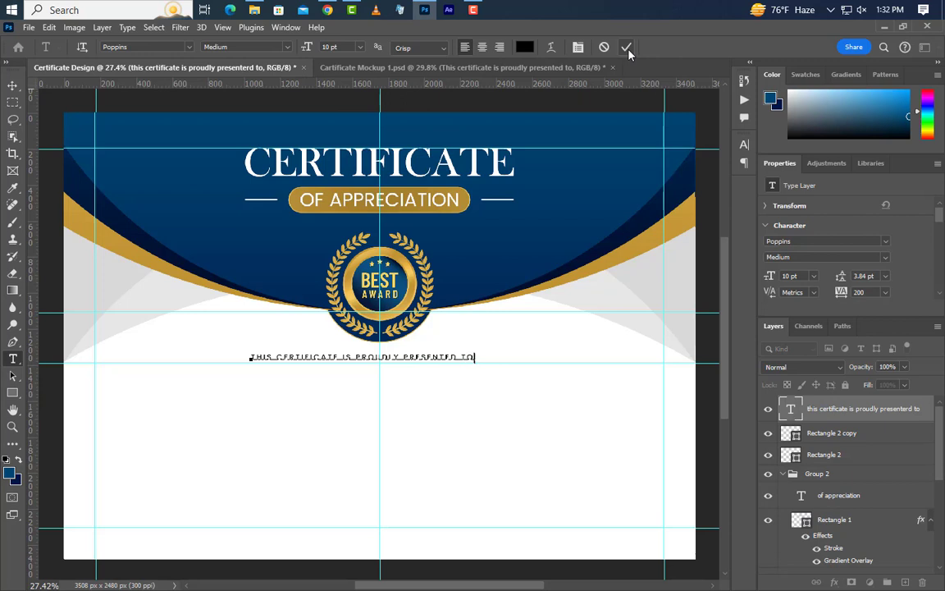
click(627, 47)
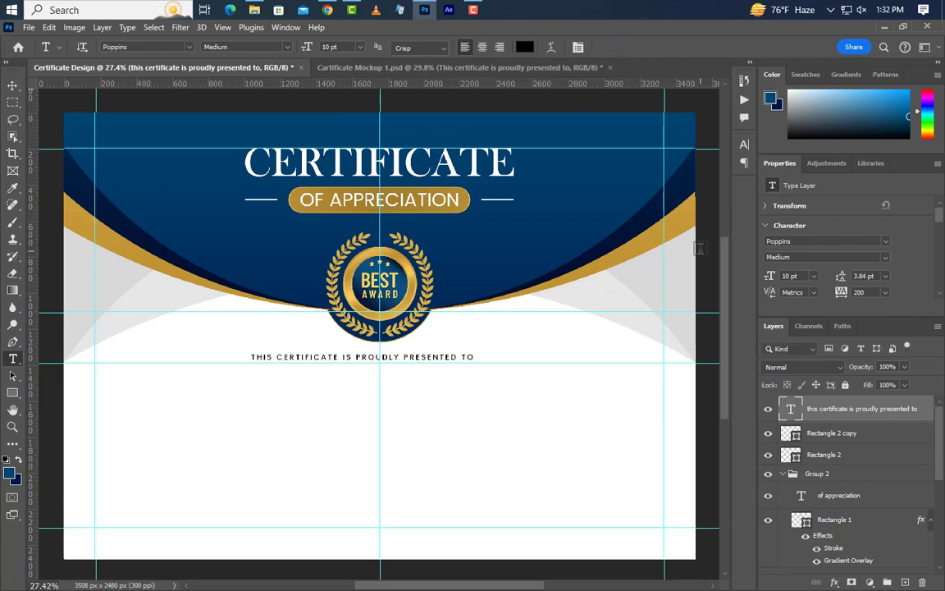
Set the presentation line's font size to 14.5 pt, keeping Poppins Medium.
click(886, 257)
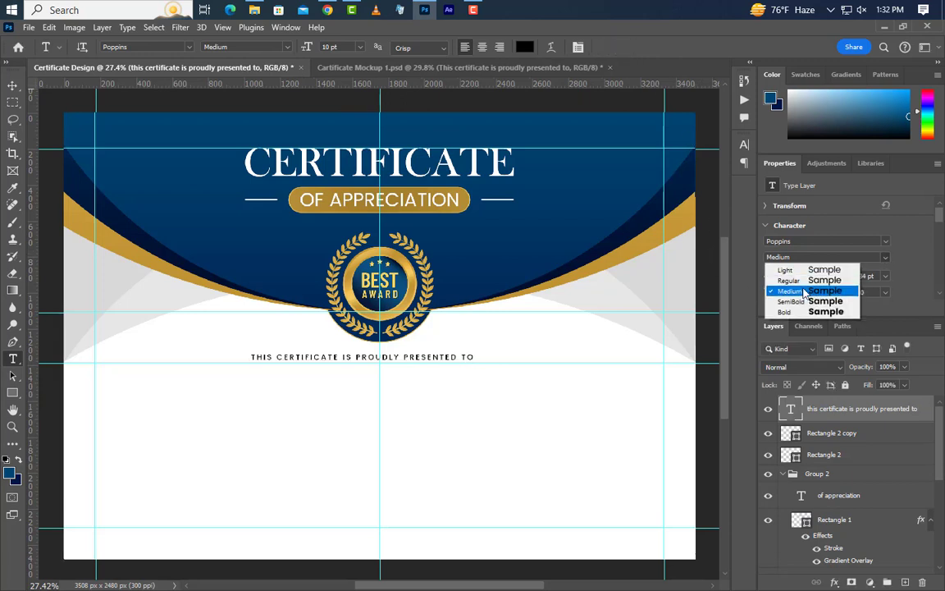
click(730, 263)
text(1)
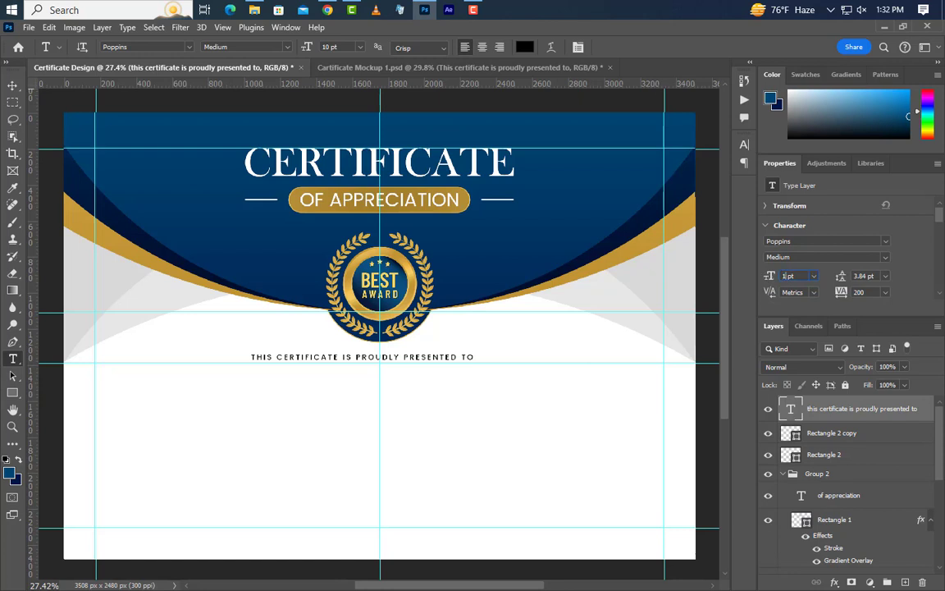
text(4.5)
key(Return)
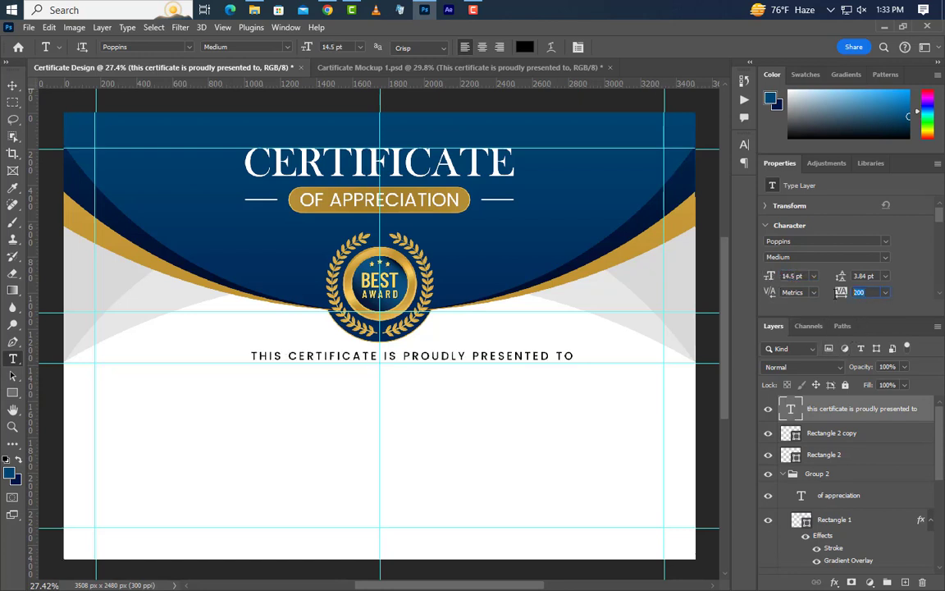
Centre the presentation line horizontally on the whole canvas, and clear the selection.
click(12, 85)
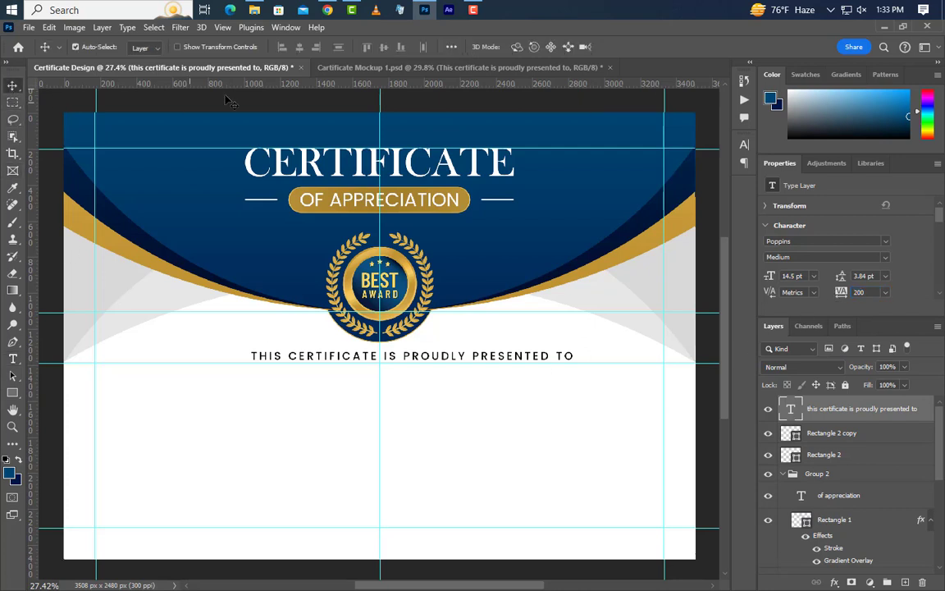
key(ctrl+a)
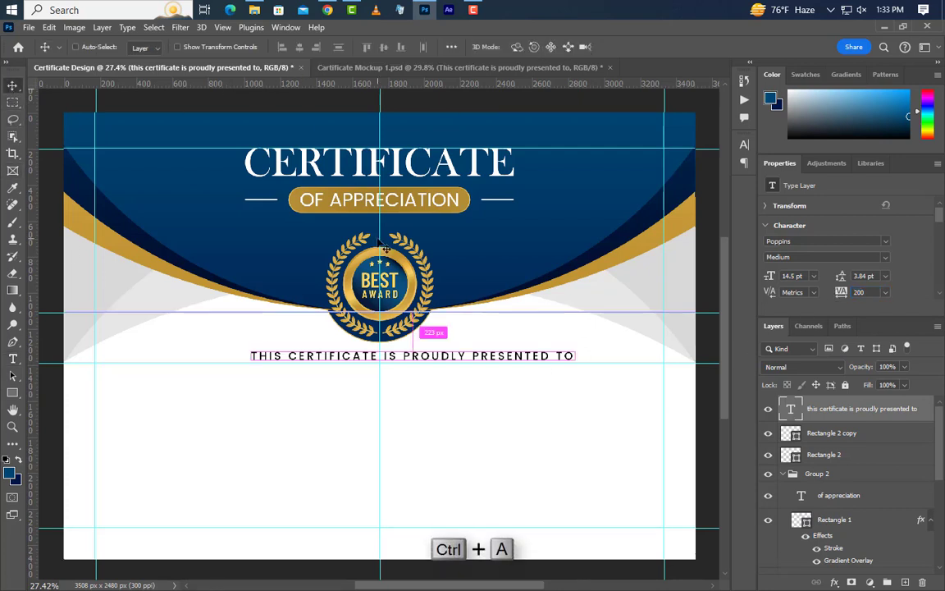
click(298, 47)
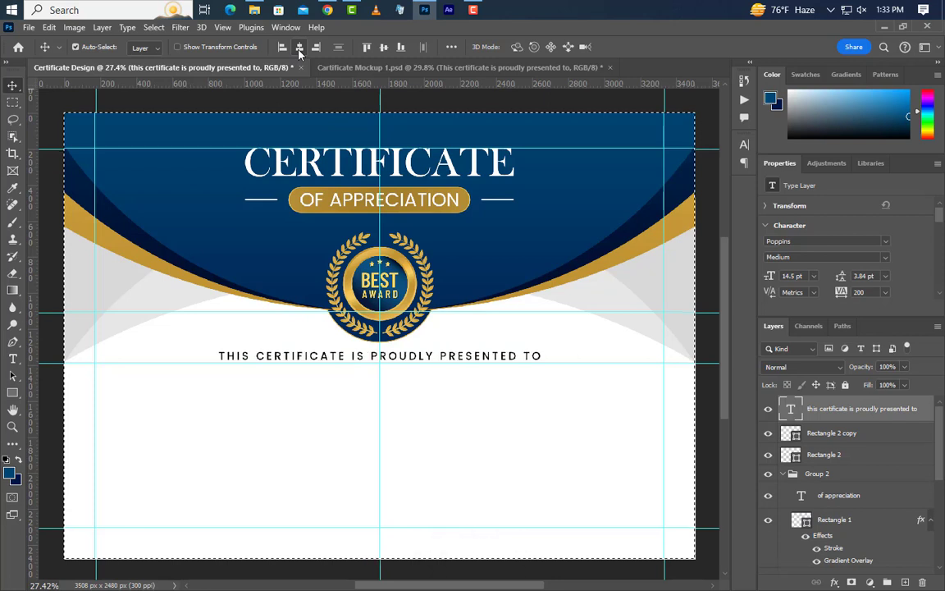
key(ctrl+d)
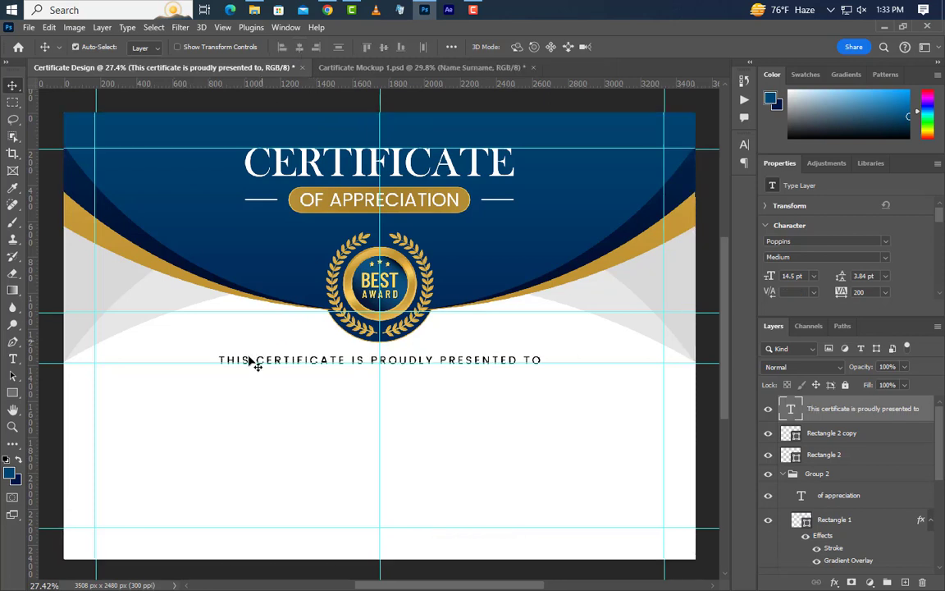
Add a separate placeholder text line reading "NAME SURNAME" below the presentation line.
click(13, 359)
click(221, 400)
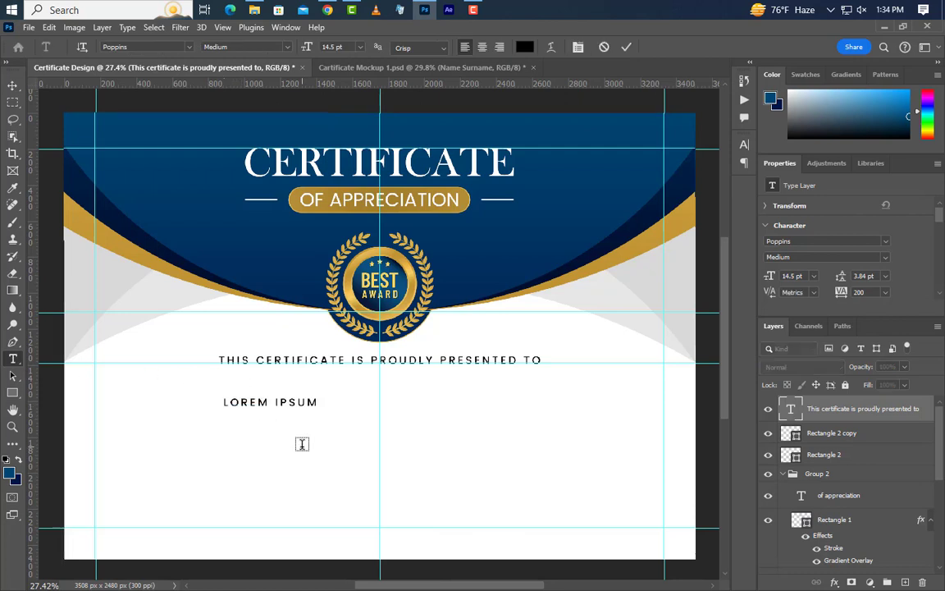
text(NAME)
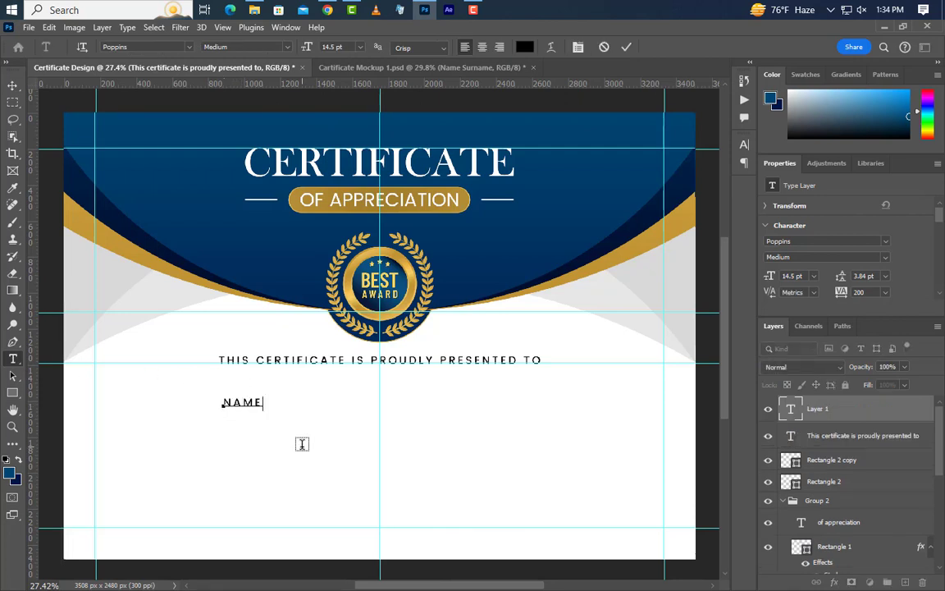
text( SURNAME)
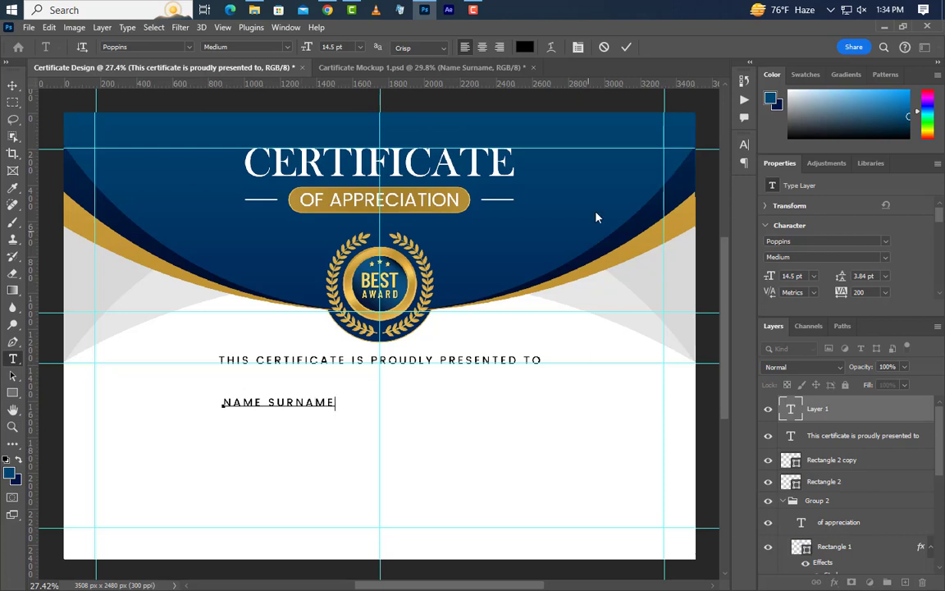
click(626, 46)
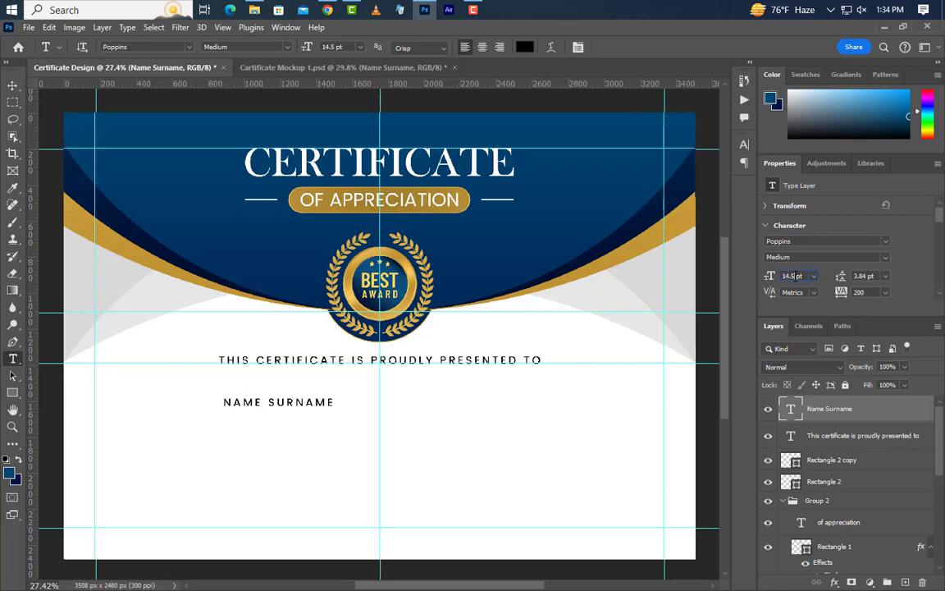
Format the Name Surname text at 78 pt in the GoodVibrations font with tracking 0.
text(78)
key(Return)
click(886, 243)
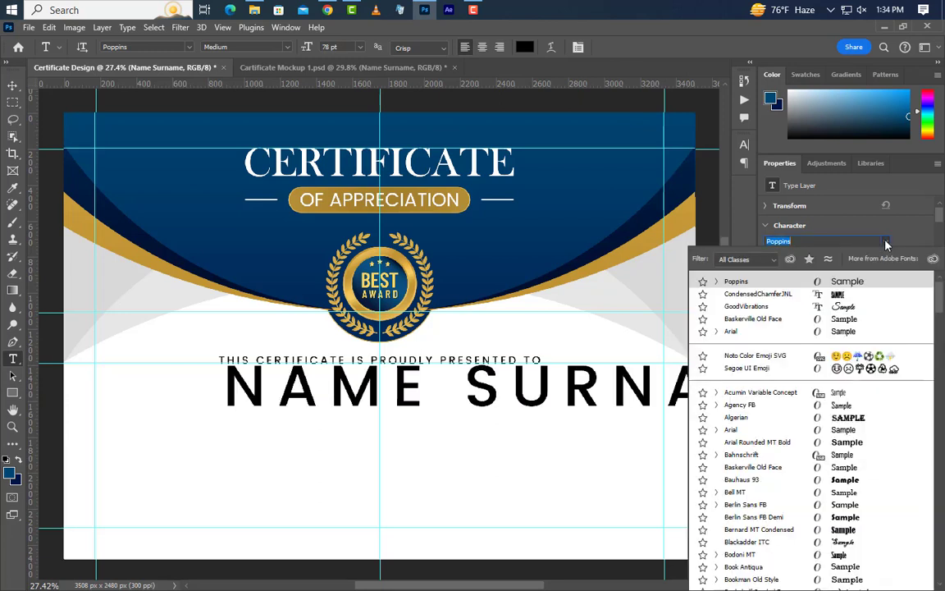
click(828, 306)
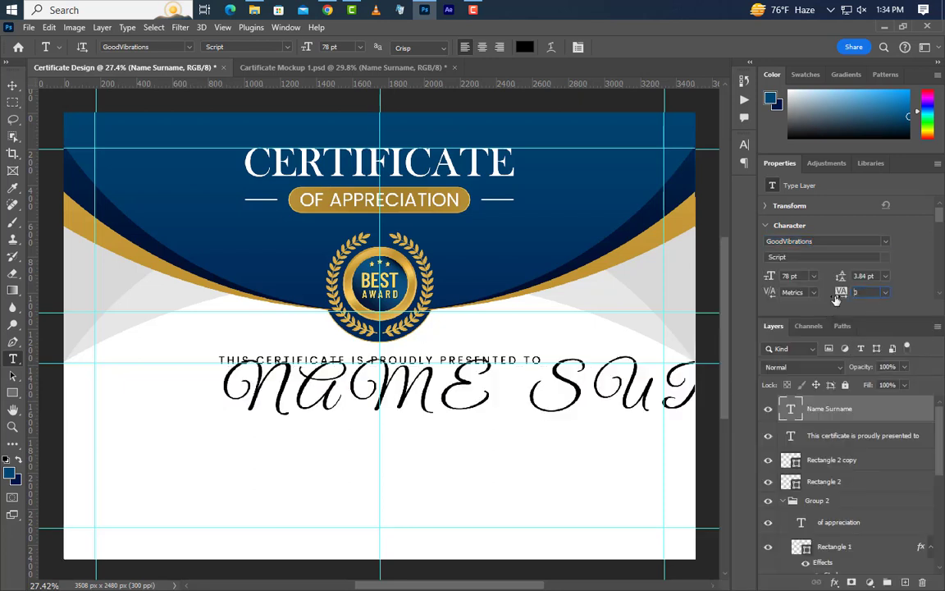
key(Return)
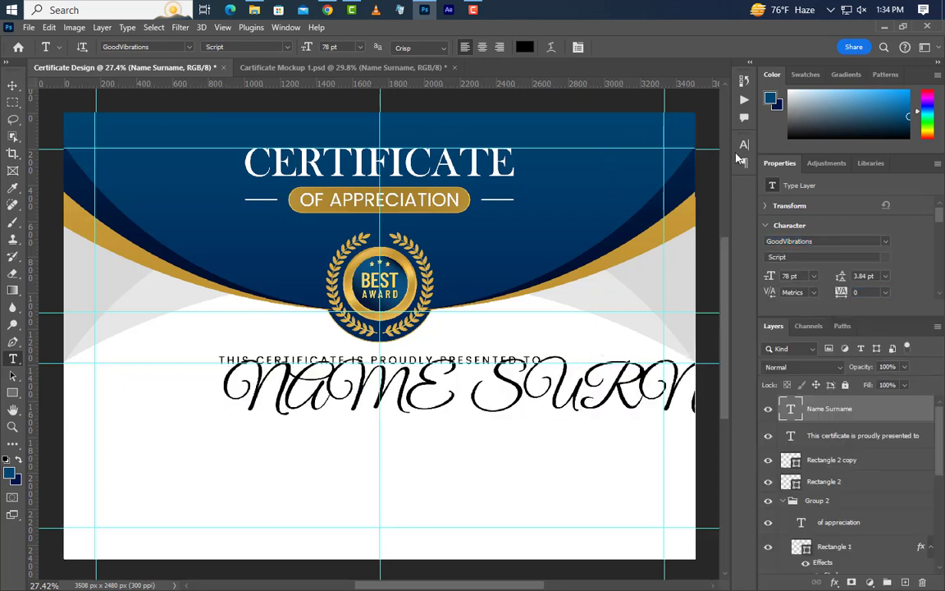
Turn off All Caps for the Name Surname text and move it down clear of the presentation line.
click(743, 145)
click(636, 237)
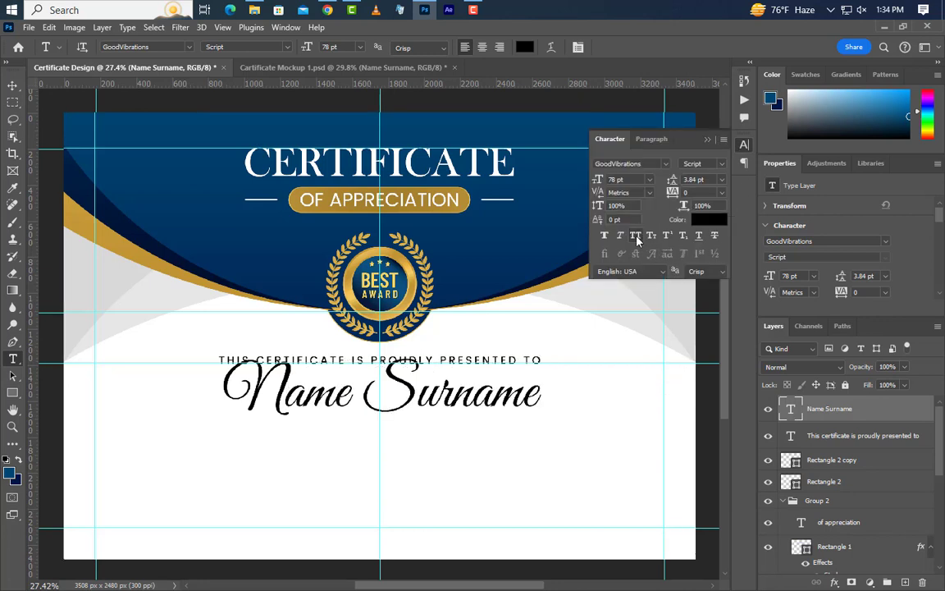
click(707, 139)
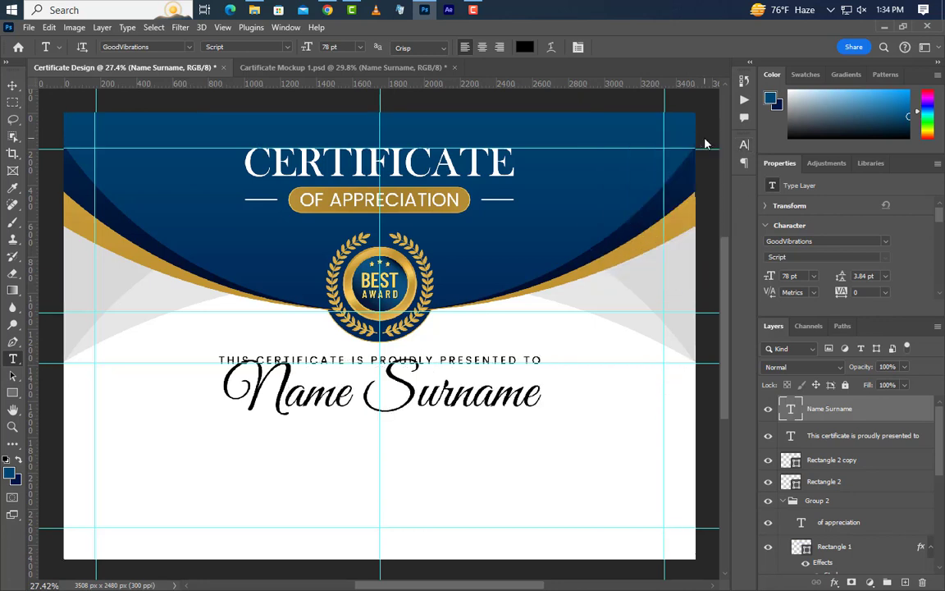
click(12, 88)
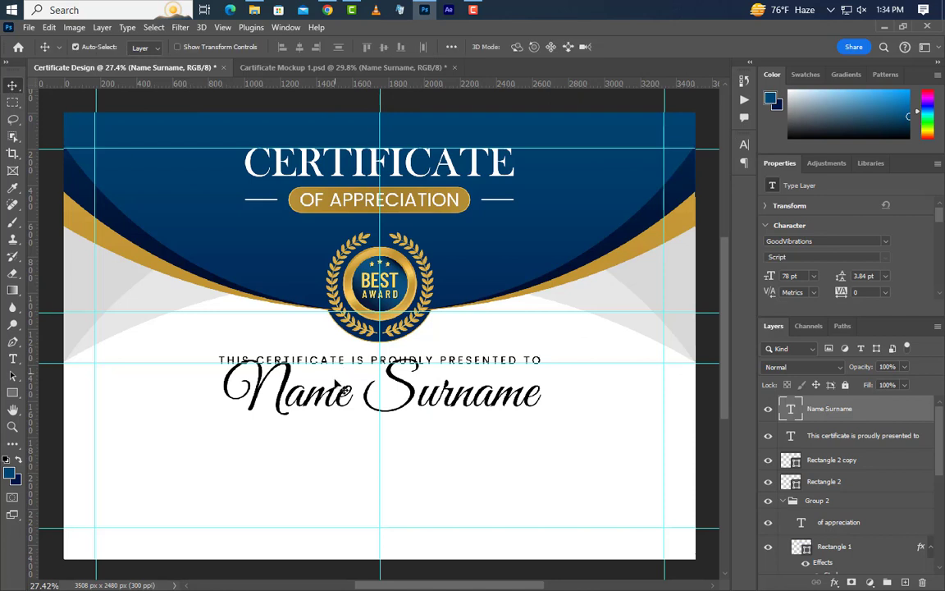
drag(328, 401, 333, 419)
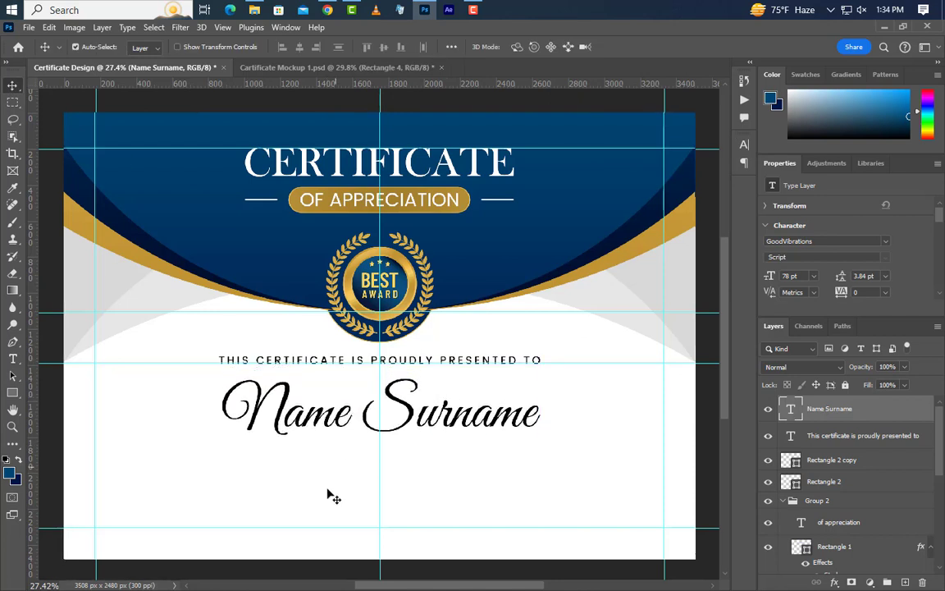
Draw a thin rectangle beneath the Name Surname text and resize it to 1770 x 3 px.
click(13, 392)
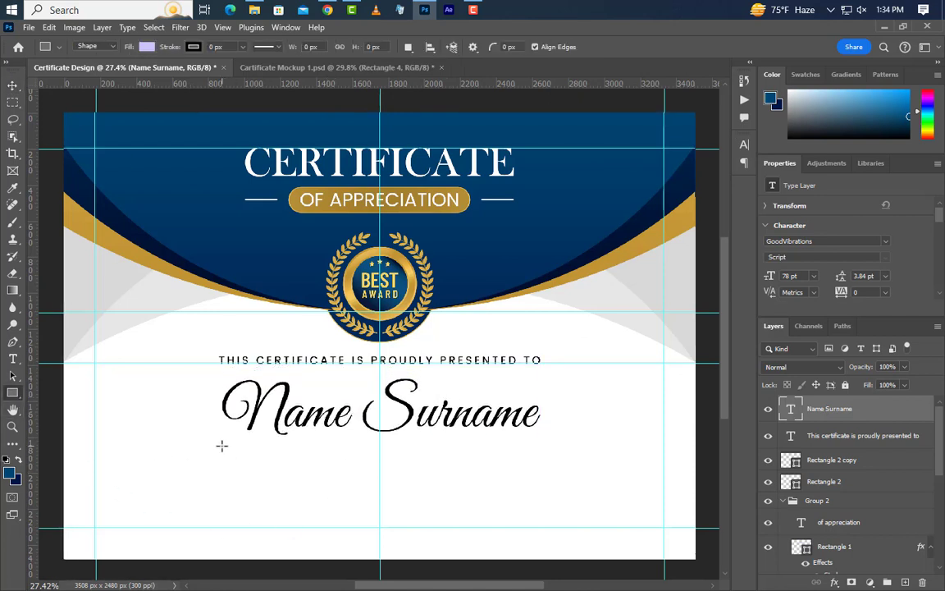
drag(222, 446, 541, 448)
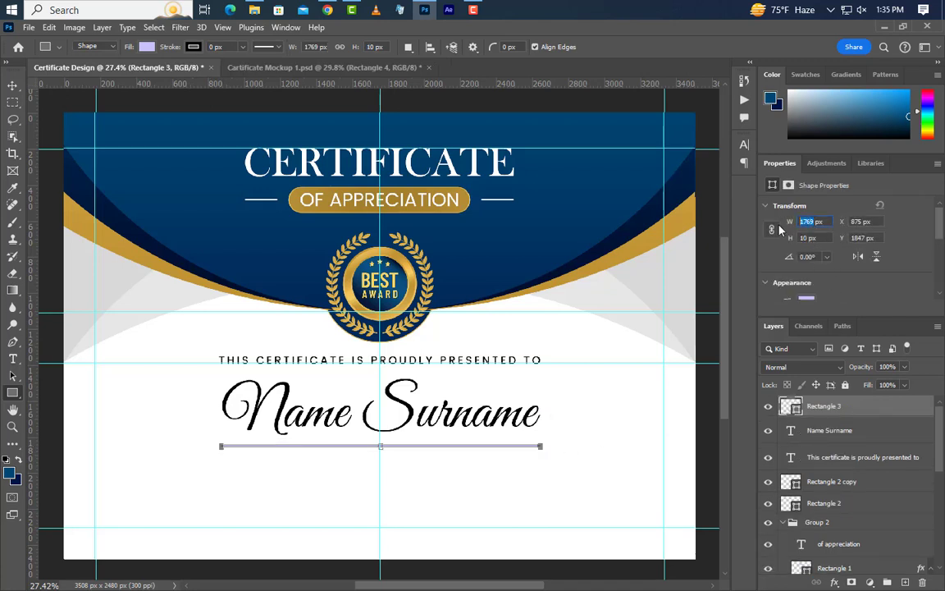
text(1)
text(3)
key(Return)
Centre the underline and the Name Surname text horizontally on the canvas, and clear the selection.
key(ctrl+a)
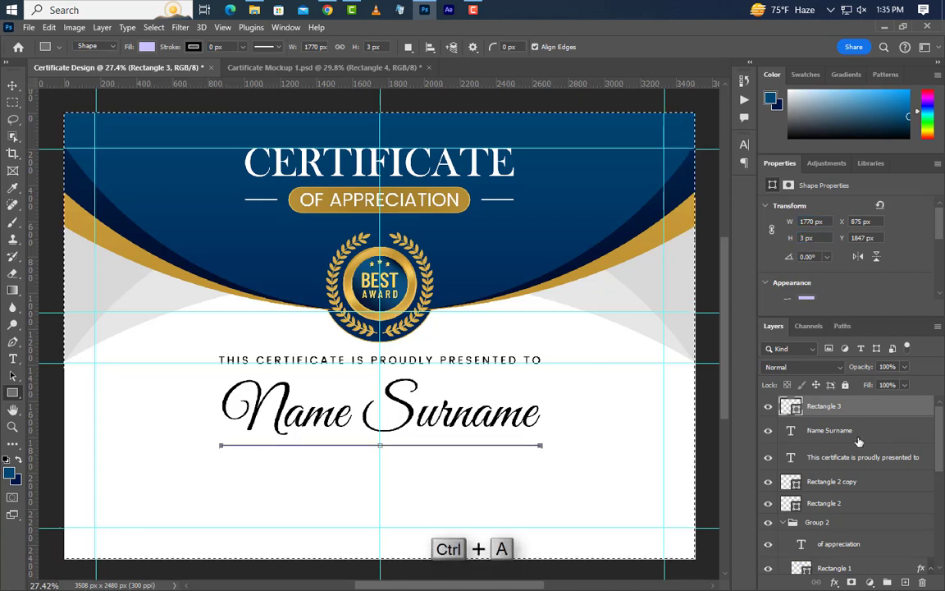
ctrl+click(858, 435)
key(v)
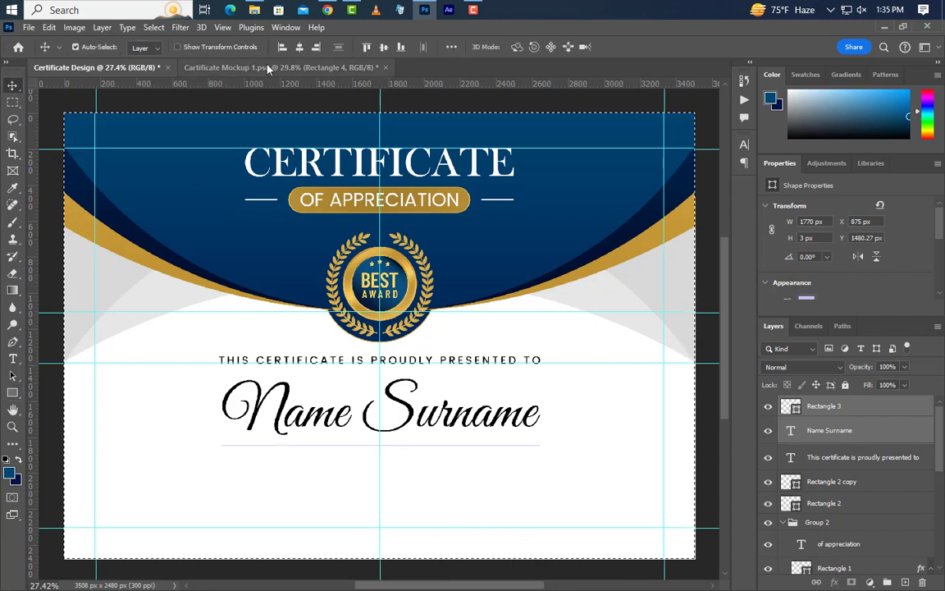
click(300, 47)
key(ctrl+d)
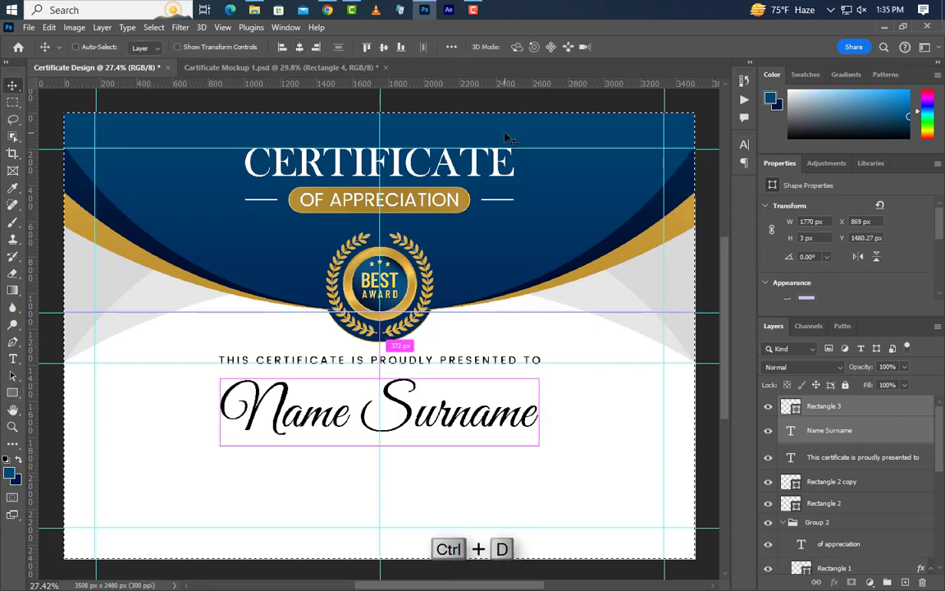
Change the fill colour of the underline below the Name Surname text to black.
click(795, 410)
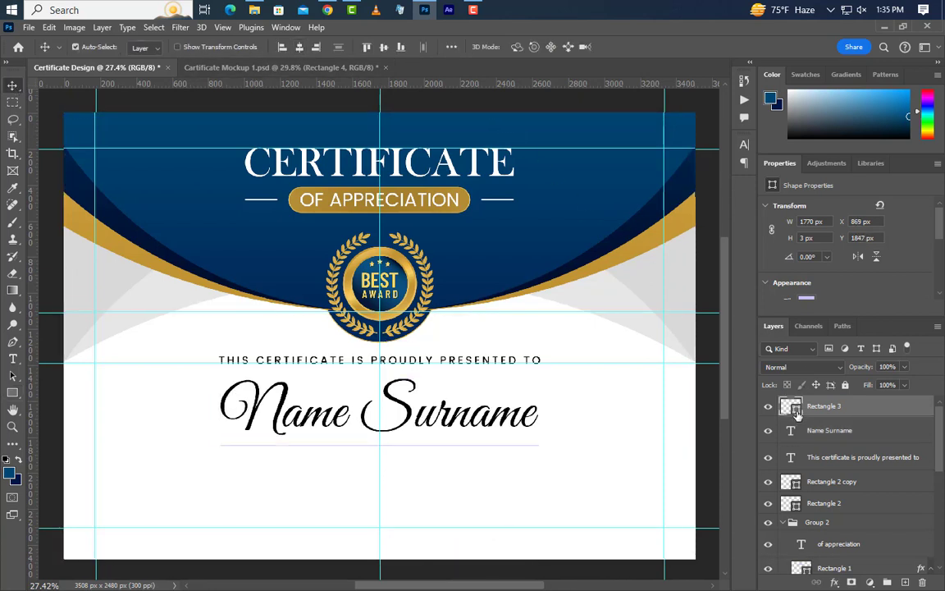
double_click(793, 407)
click(696, 476)
click(894, 358)
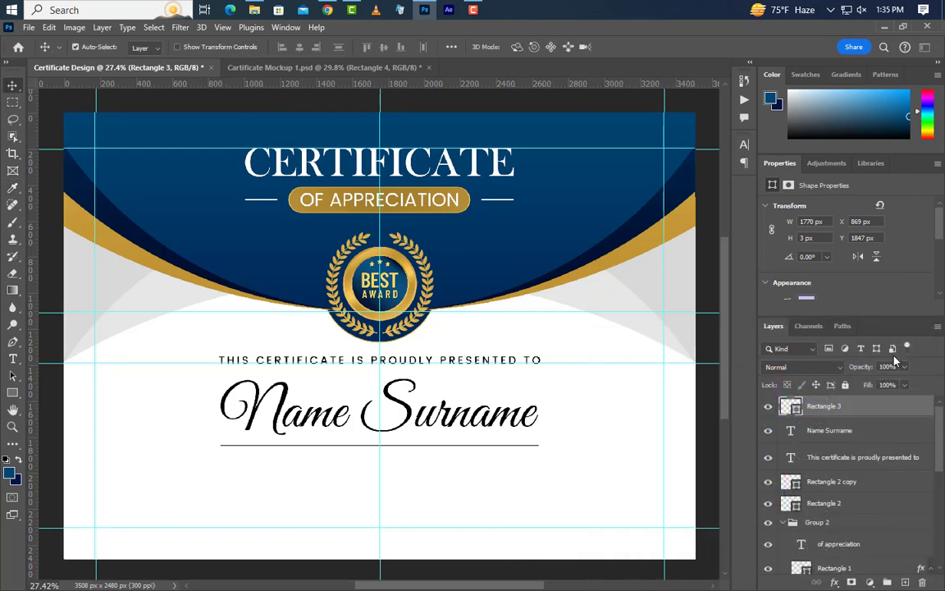
Nudge the underline up closer to the Name Surname text, and move both up toward the presentation line.
ctrl+click(873, 432)
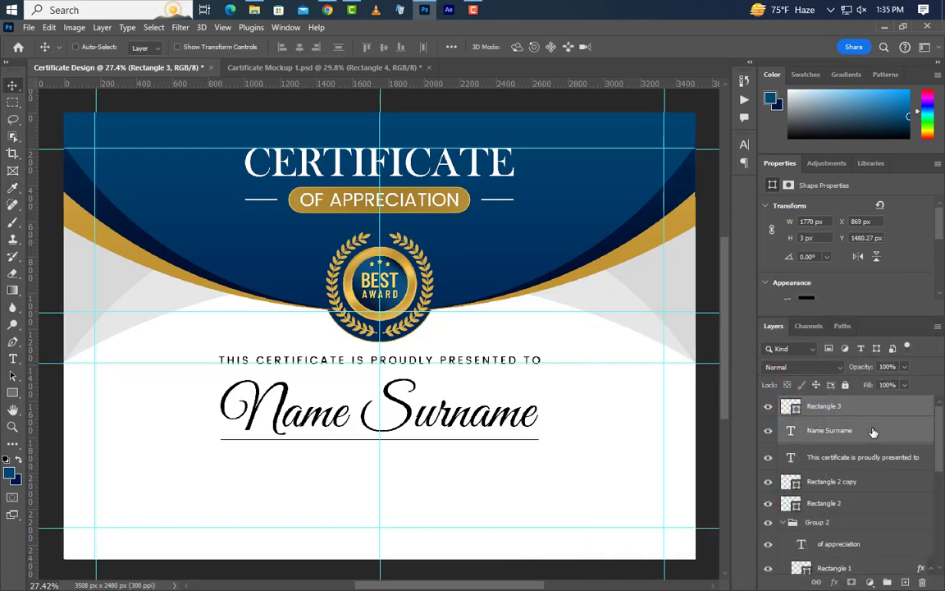
key(Up)
key(Up)
key(Up)
key(Up)
key(Up)
key(Up)
key(Up)
key(Up)
key(Up)
key(Up)
key(Up)
key(Up)
key(Up)
key(Up)
key(Up)
key(Up)
key(Up)
key(Up)
key(Up)
key(Up)
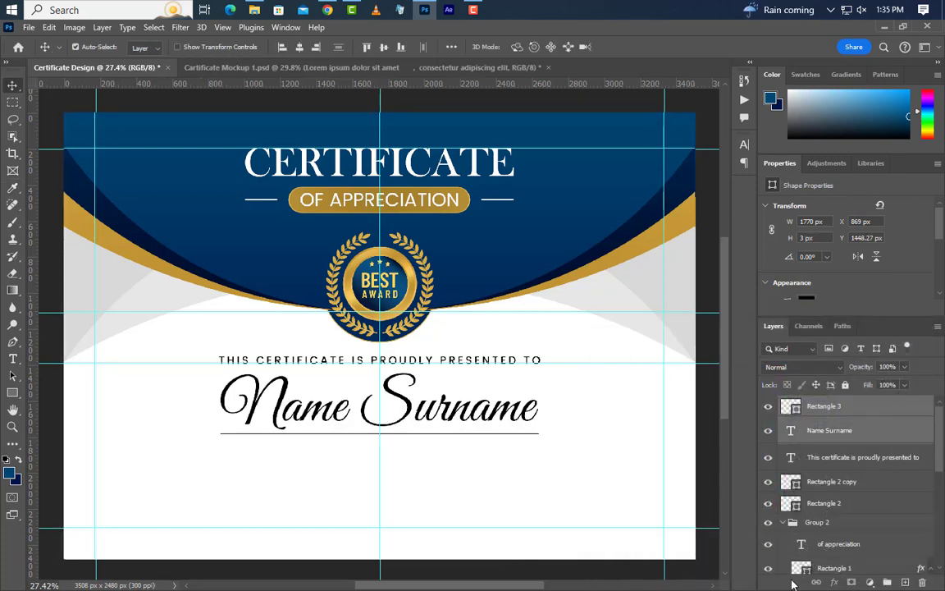
Create a paragraph text box filled with lorem ipsum placeholder text below the underline.
scroll(449, 537, up, 3)
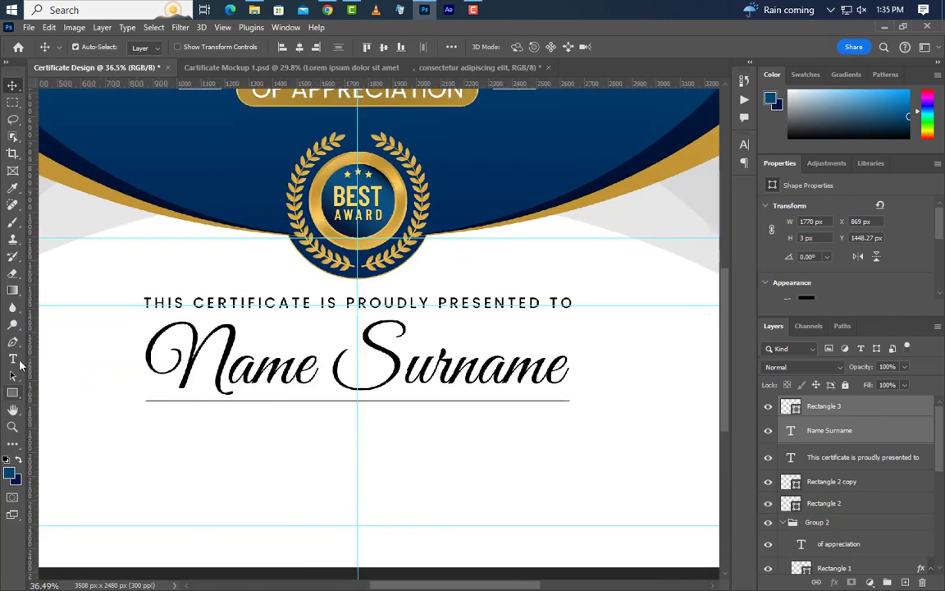
click(13, 359)
drag(274, 440, 613, 466)
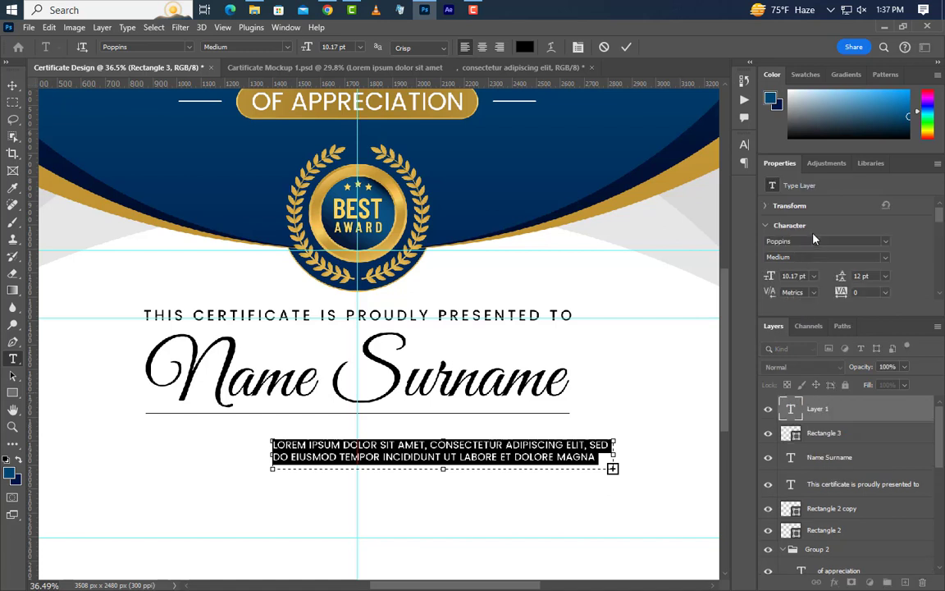
Set the placeholder text to 16.5 pt in a box fitting only LOREM IPSUM DOLOR SIT AMET, and align it below the underline's right end.
click(796, 275)
text(16.)
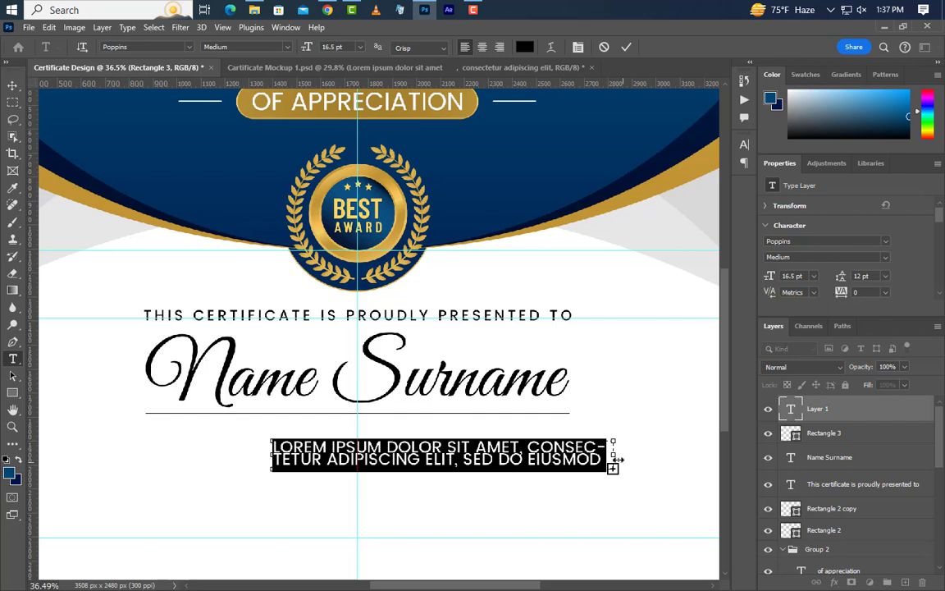
drag(612, 467, 533, 465)
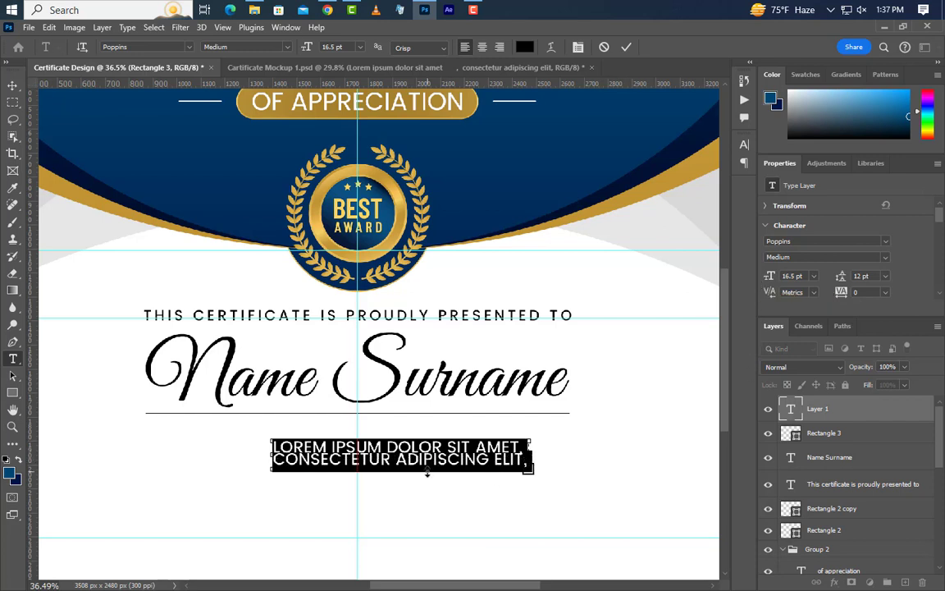
drag(426, 459, 418, 453)
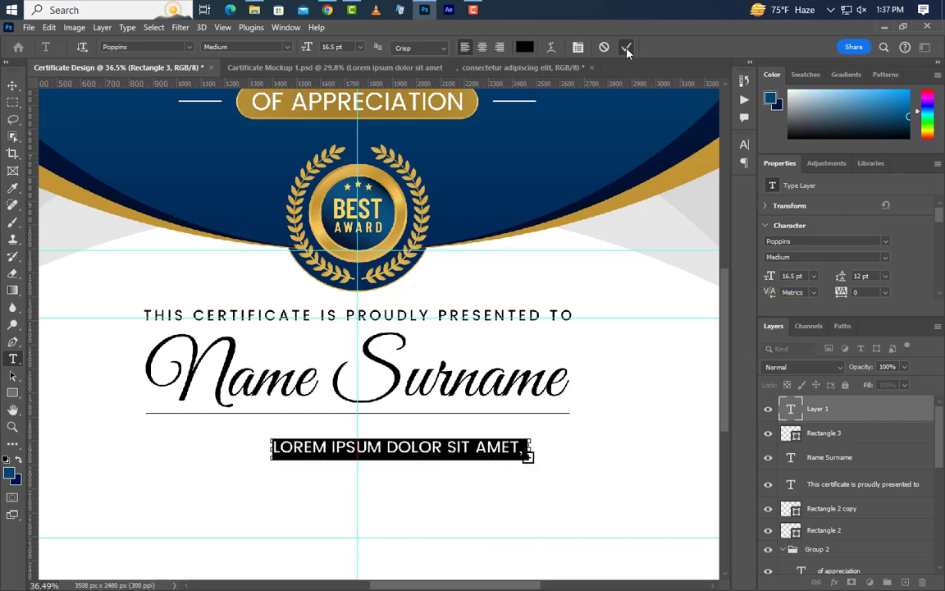
click(626, 47)
key(v)
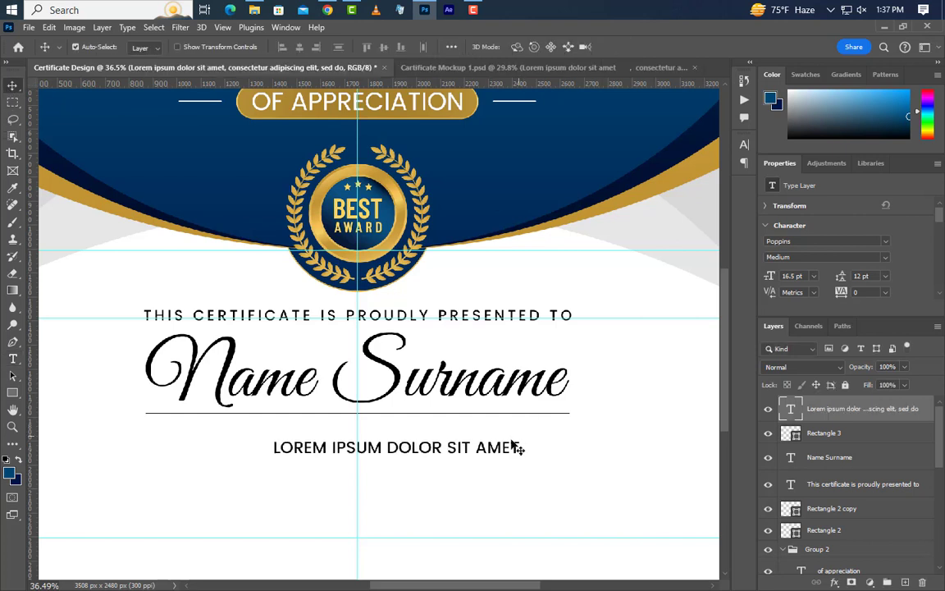
drag(526, 443, 573, 427)
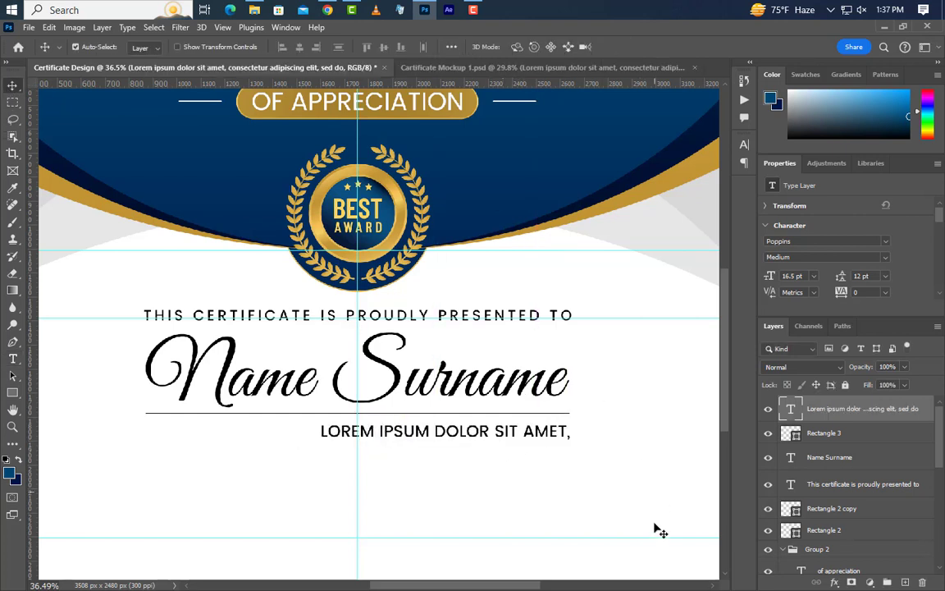
Create a lorem ipsum paragraph box below the subheading line, with 8.8 pt text and 12.6 pt leading.
click(12, 358)
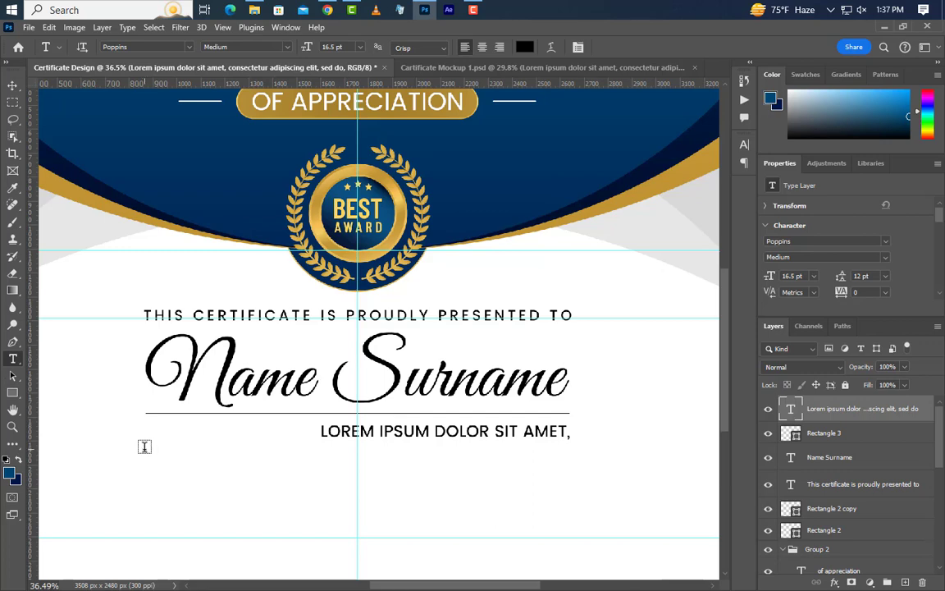
drag(144, 446, 244, 458)
drag(581, 504, 669, 526)
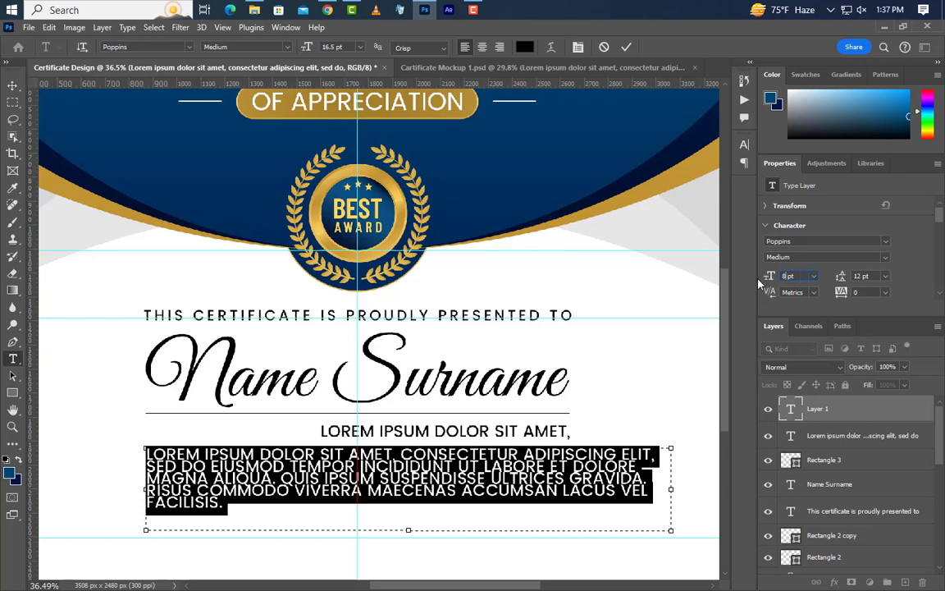
key(Return)
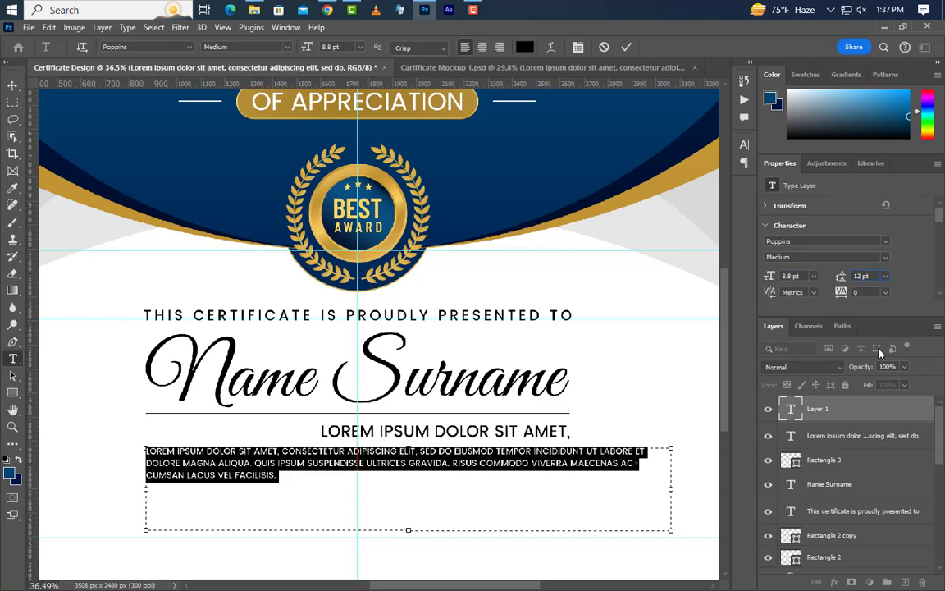
key(Return)
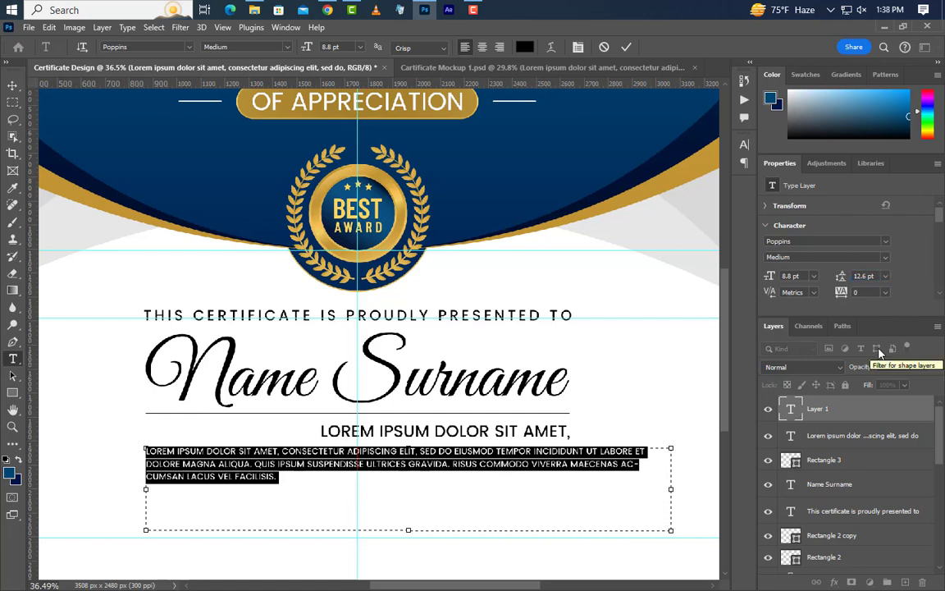
Turn off All Caps for the description paragraph and set its font style to Regular.
click(745, 144)
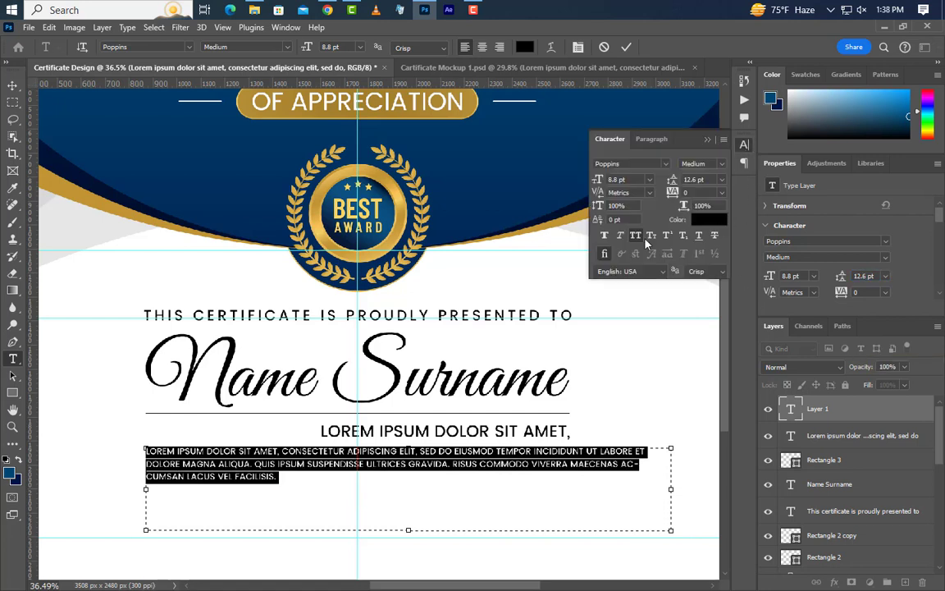
click(636, 237)
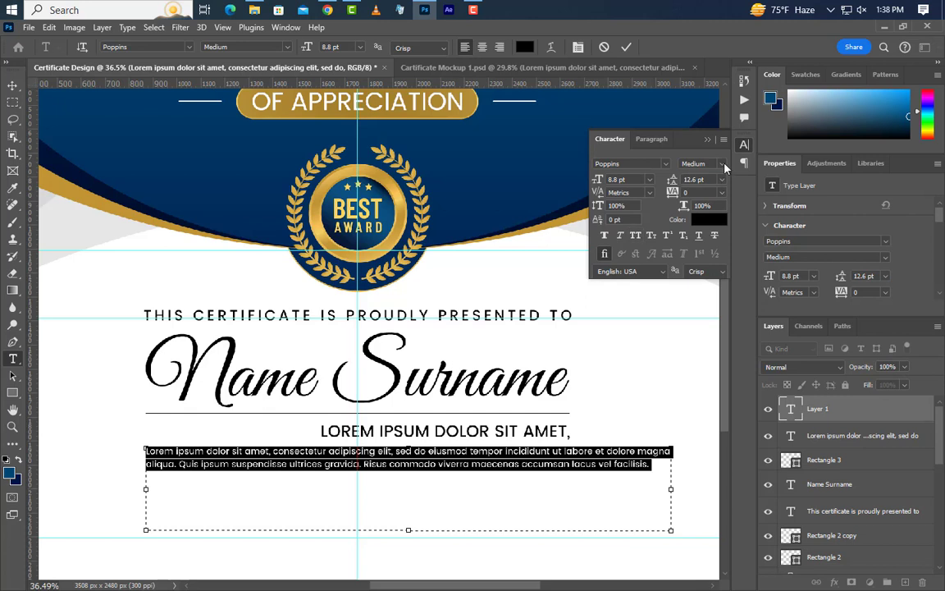
click(695, 163)
click(714, 190)
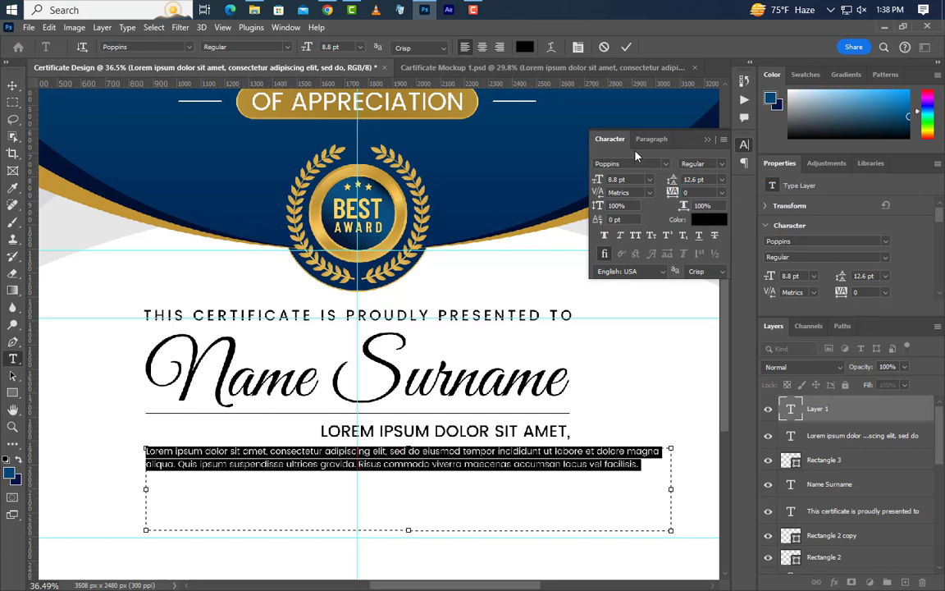
click(627, 48)
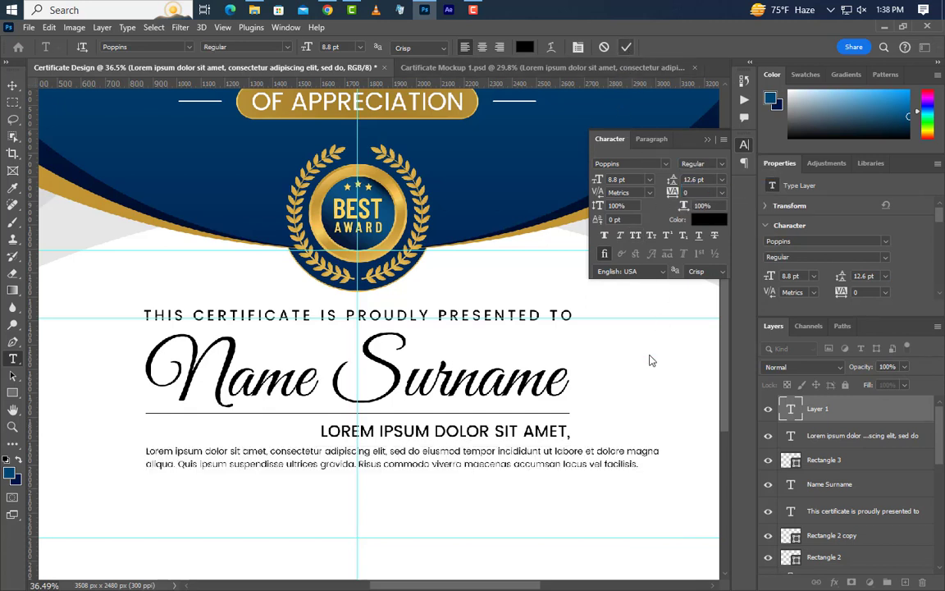
Break the first two lines of the description paragraph so they end level with the underline's right end.
click(568, 457)
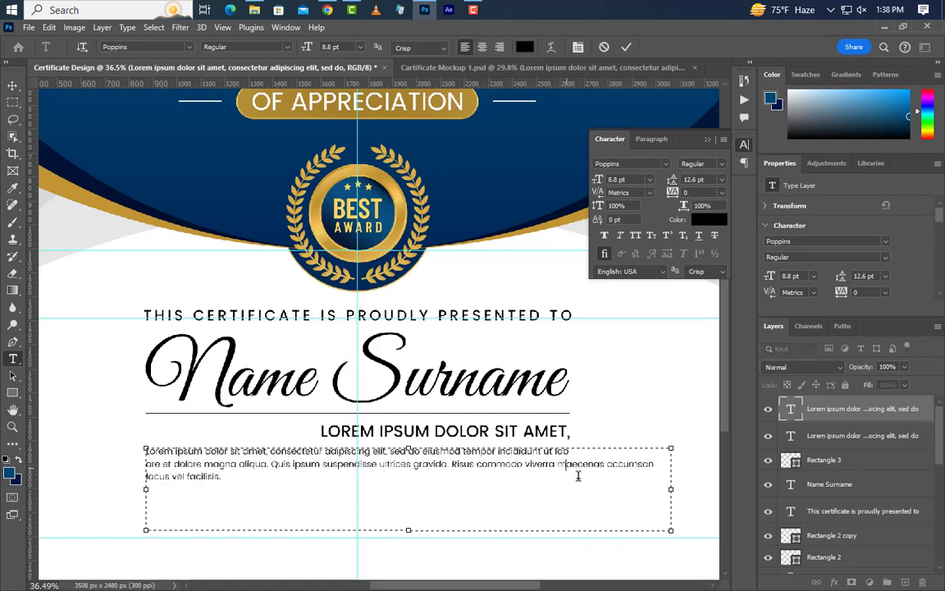
key(Return)
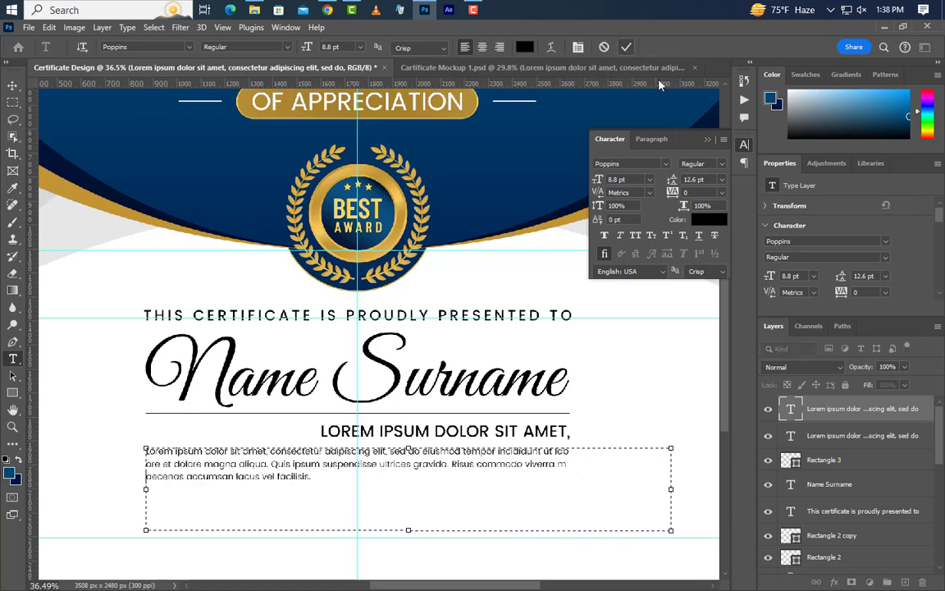
click(626, 46)
click(707, 140)
key(v)
Add a point text reading Date in the lower-left area of the certificate.
scroll(525, 514, down, 1)
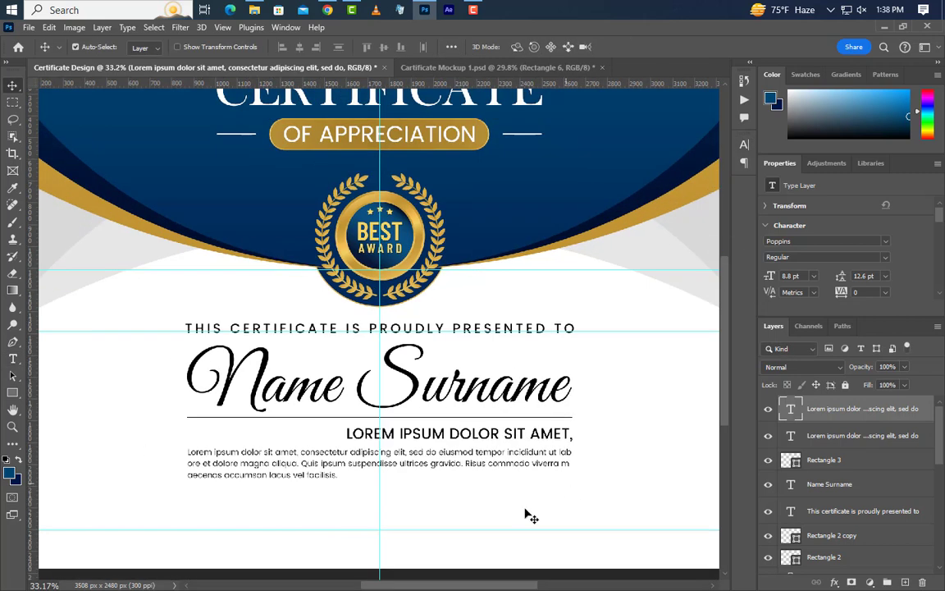
click(12, 359)
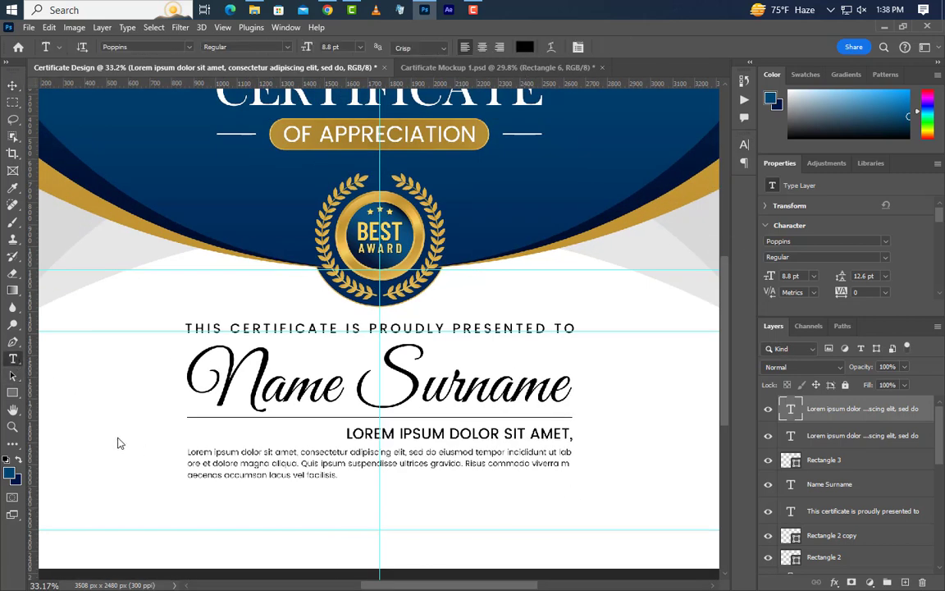
click(80, 505)
key(BackSpace)
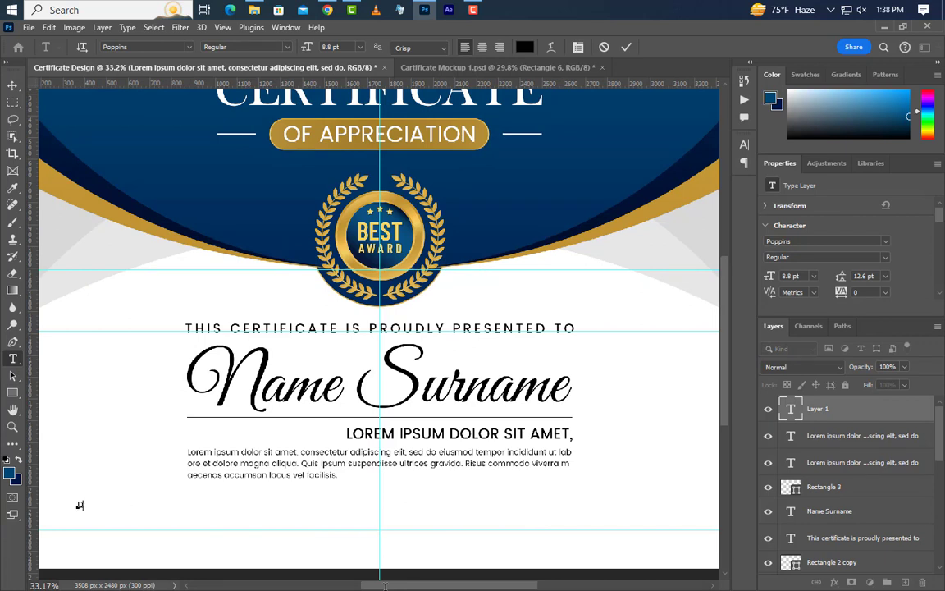
text(Date)
click(628, 48)
Format the Date text as Poppins Medium, 14 pt, in All Caps.
click(886, 257)
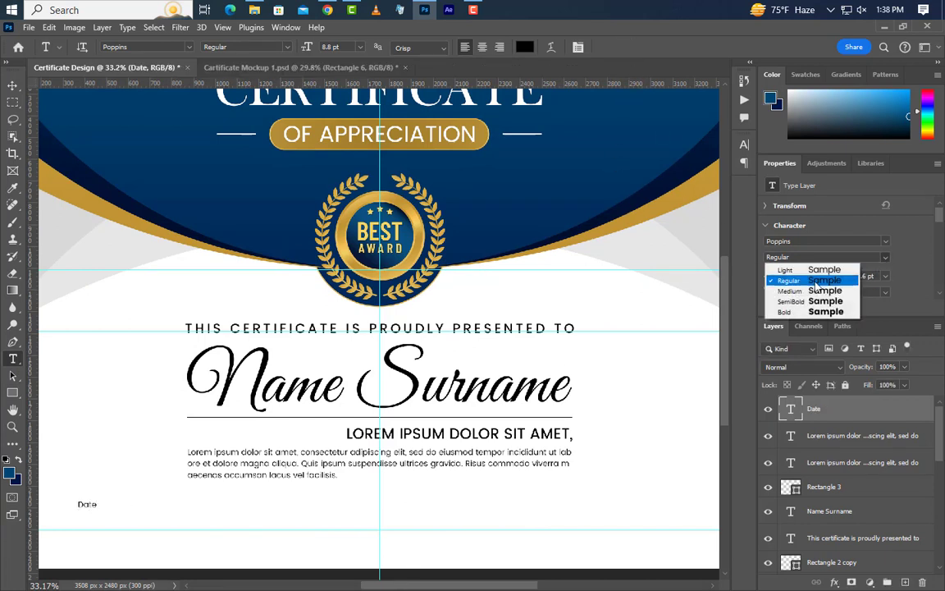
click(738, 290)
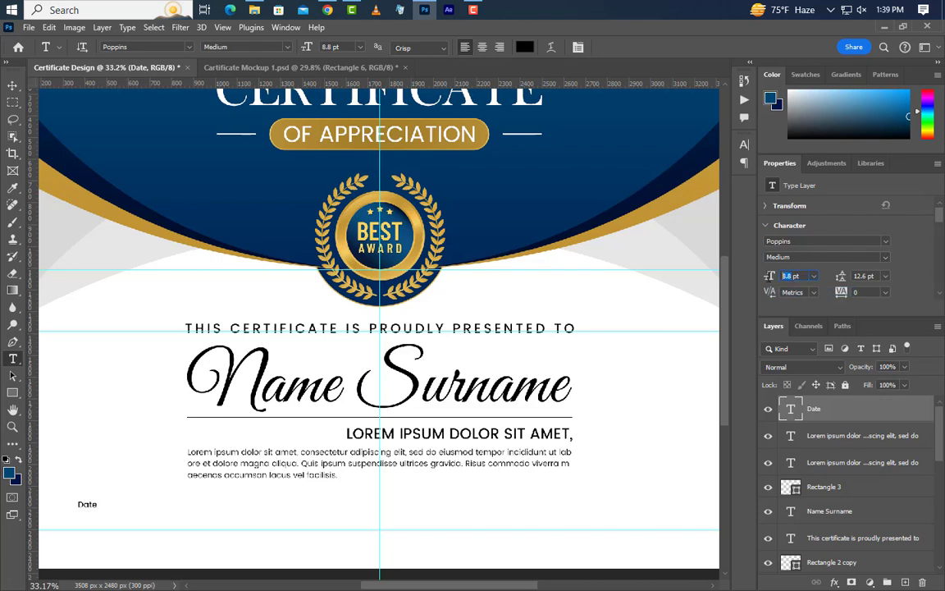
text(14)
drag(767, 278, 784, 277)
click(744, 147)
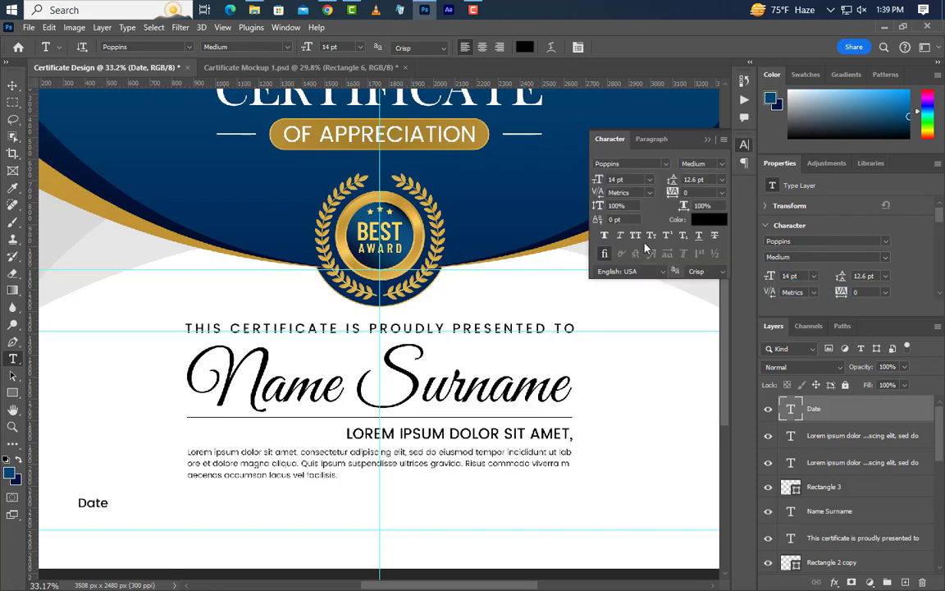
click(707, 140)
Draw a thin rectangle about 535 px wide above the DATE text and set its height to 5 px.
click(13, 393)
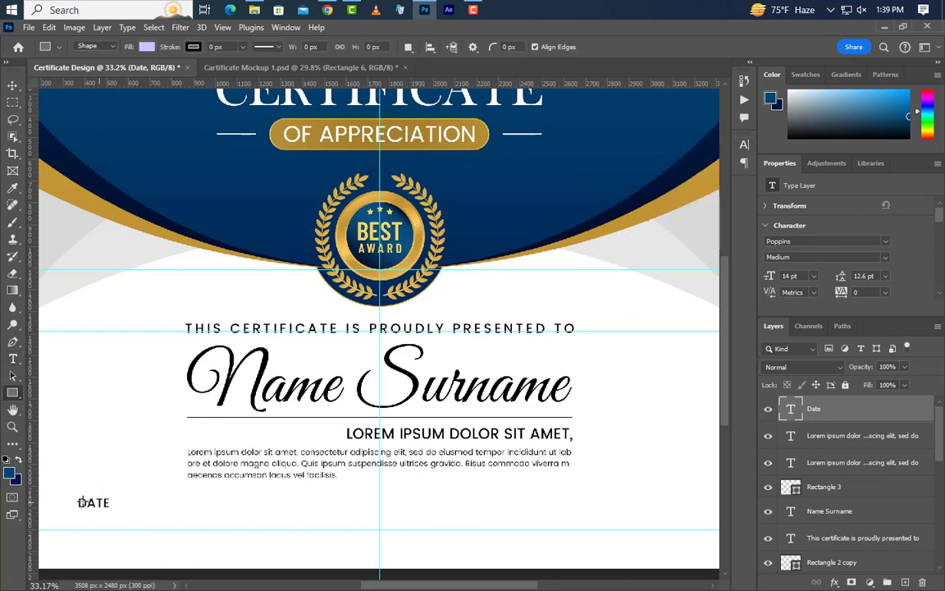
drag(50, 478, 175, 483)
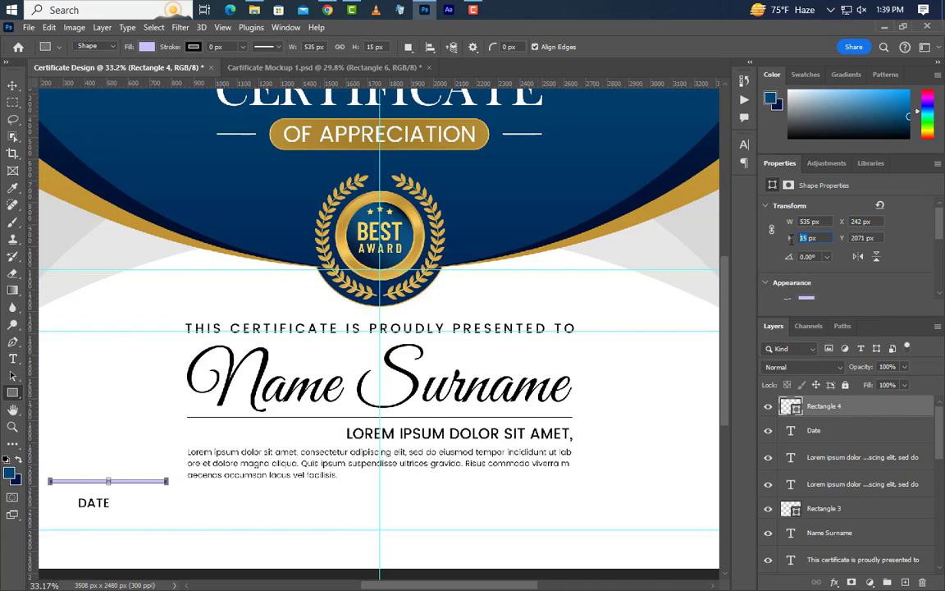
key(Return)
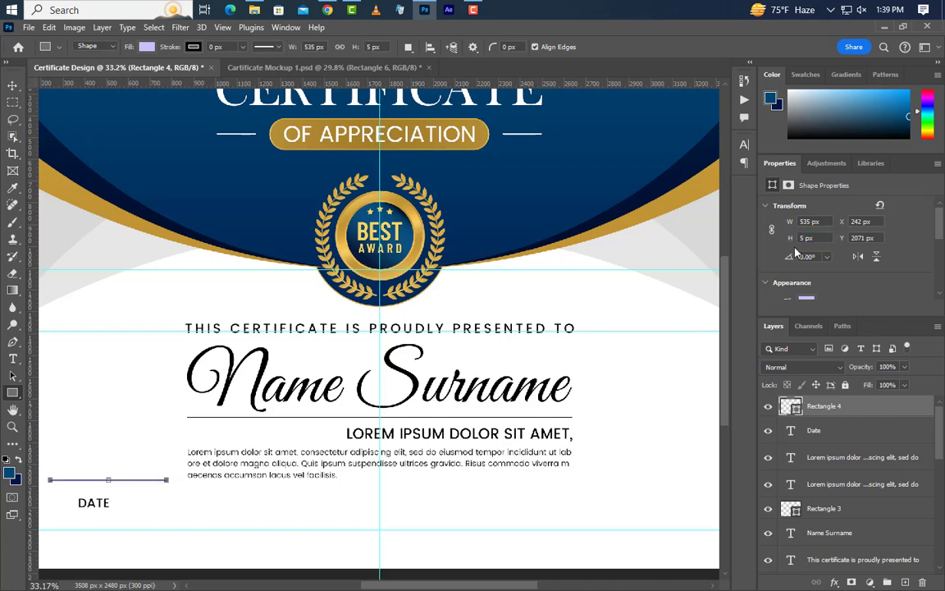
Change the fill colour of the line above DATE to black (000000).
double_click(792, 407)
text(000000)
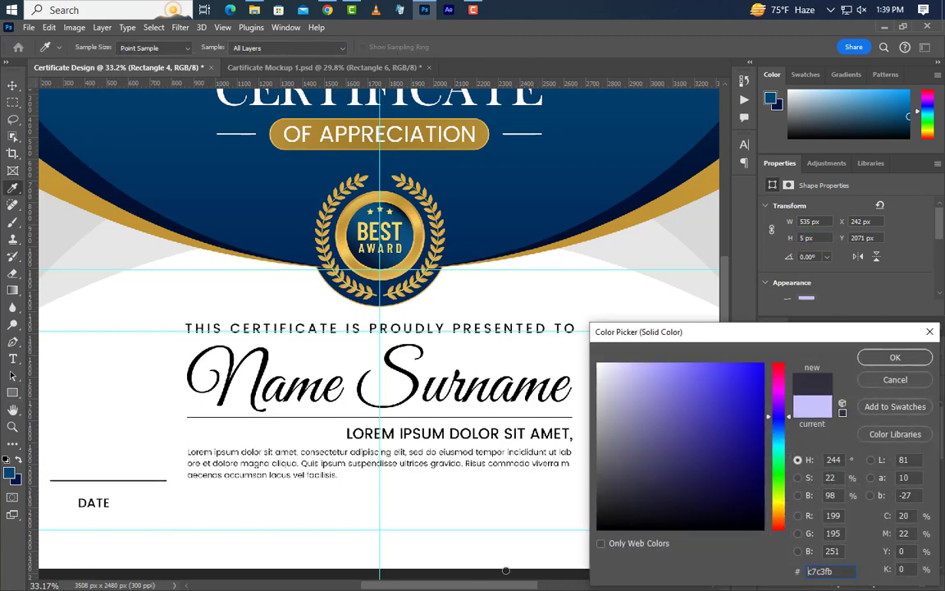
click(882, 362)
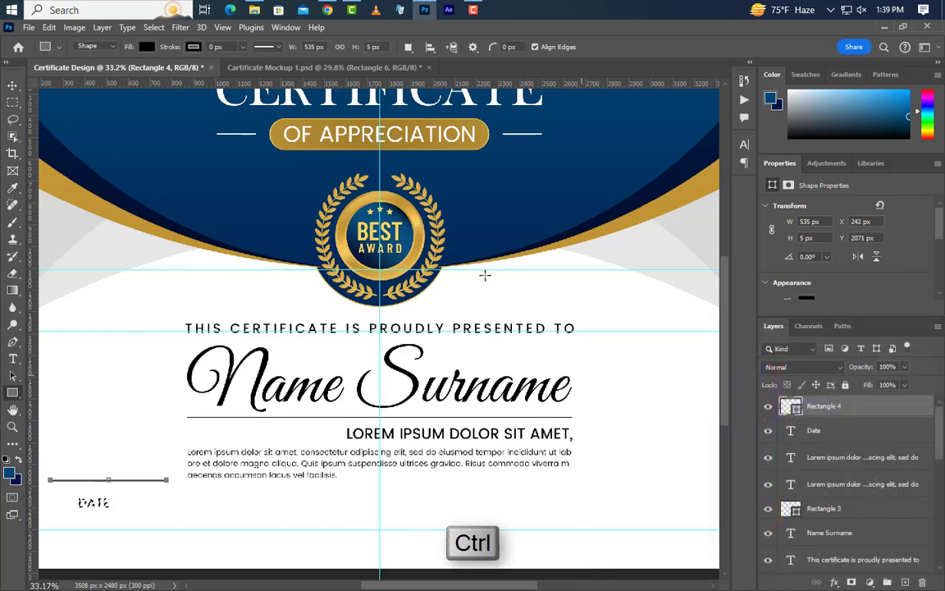
Centre the black line horizontally over the DATE text, clear the selection, and nudge the line down closer to the text.
click(12, 85)
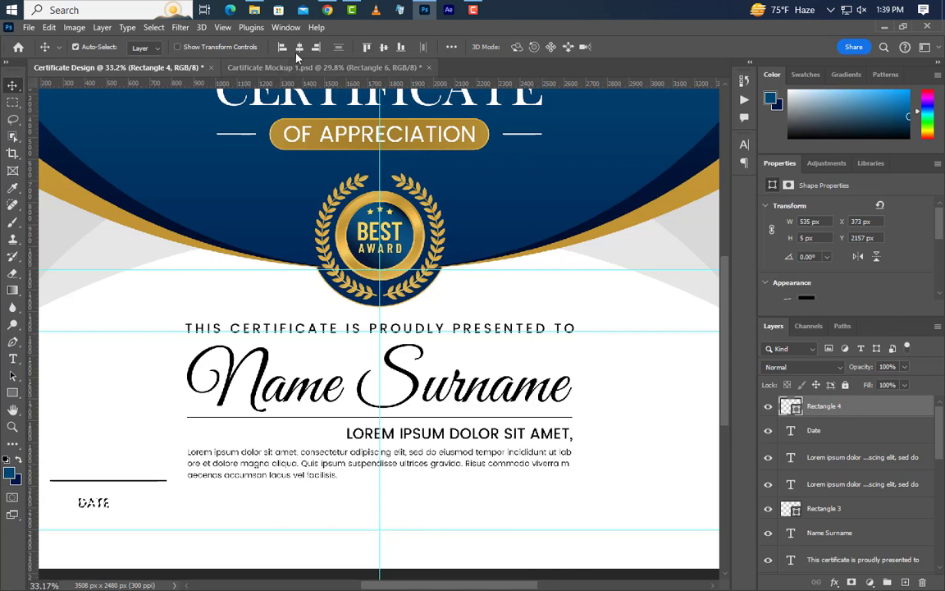
key(ctrl+d)
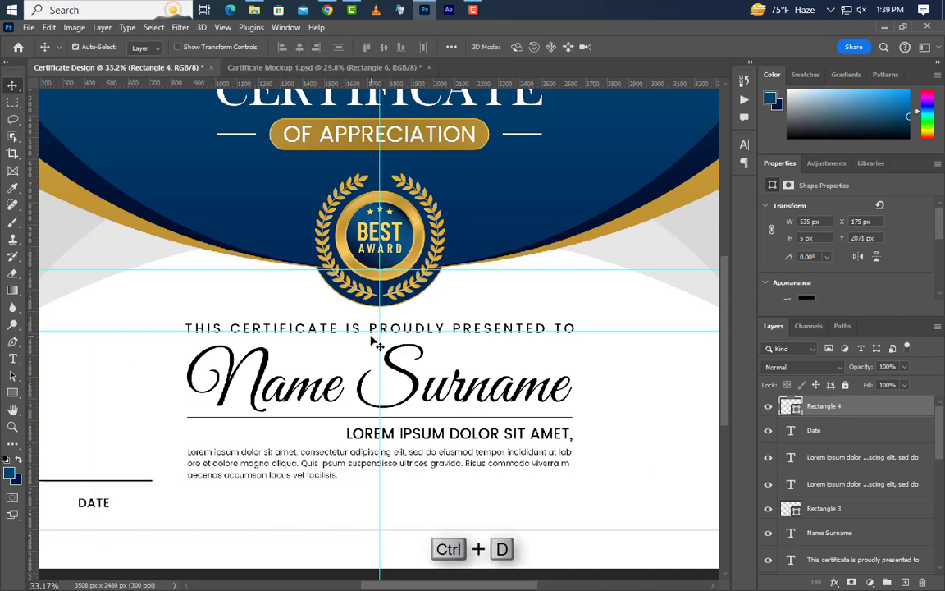
key(Down)
key(Down)
key(Down)
key(Down)
key(Down)
key(Down)
key(Down)
key(Down)
key(Down)
key(Down)
key(Down)
key(Down)
key(Down)
key(Down)
key(Down)
key(Down)
key(Down)
key(Down)
key(Down)
key(Down)
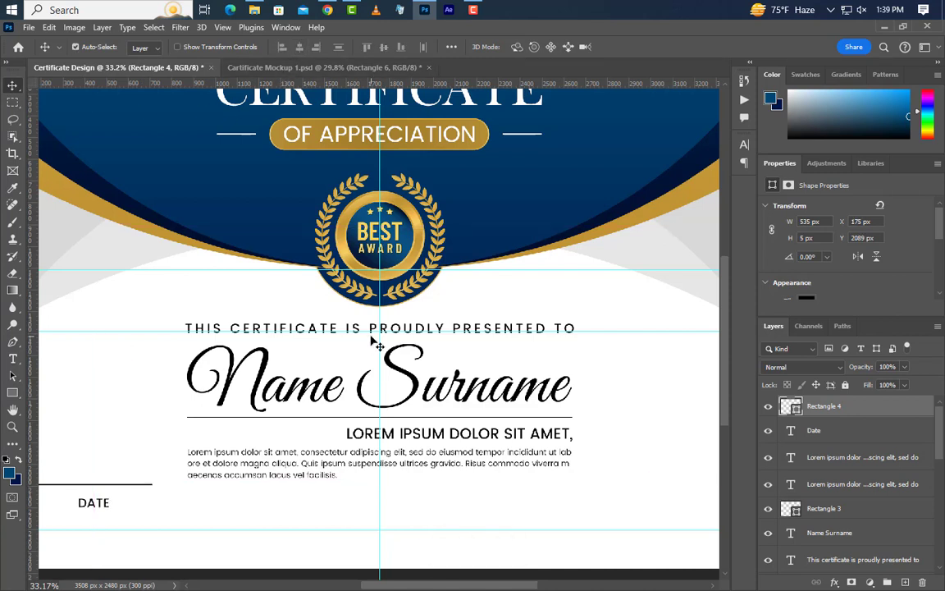
Move the line and DATE text together down and slightly inward from the left margin guide, just above the bottom guide.
ctrl+click(800, 431)
scroll(588, 401, down, 3)
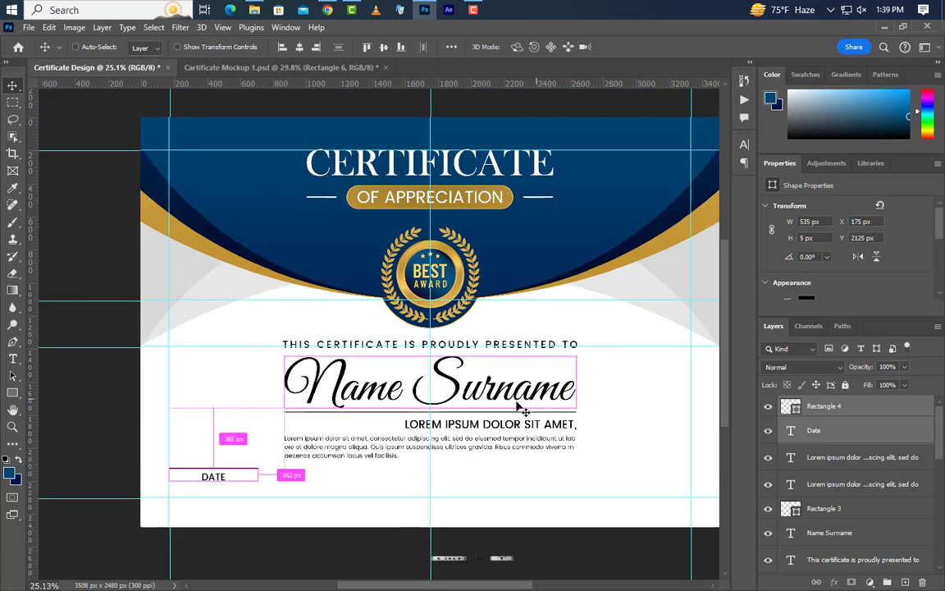
key(ctrl+t)
drag(232, 477, 248, 496)
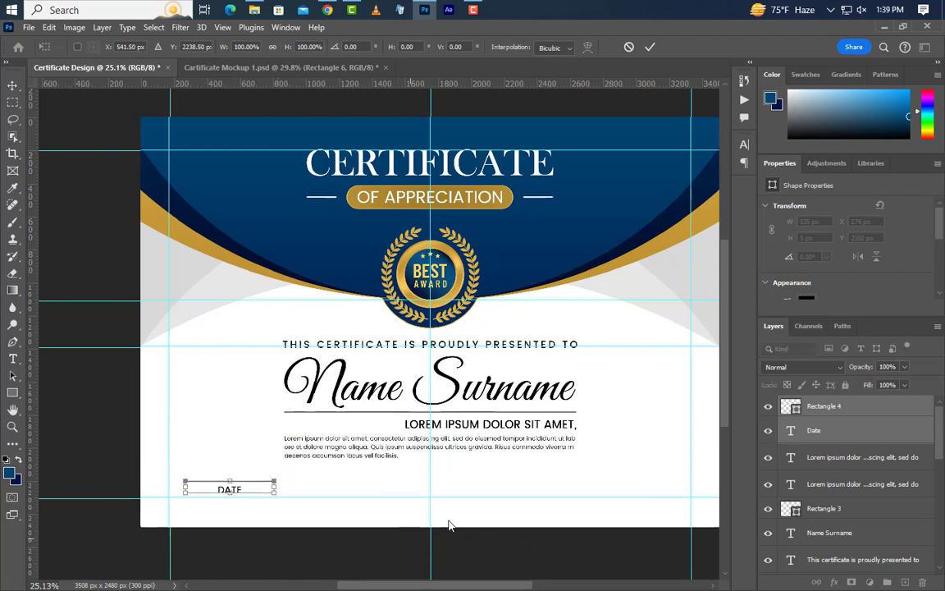
click(649, 48)
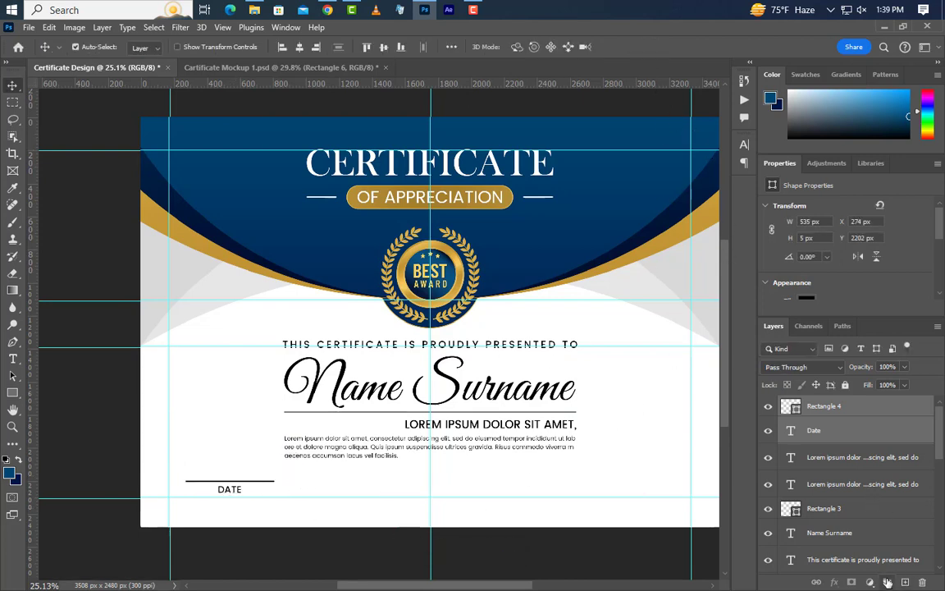
Group the line with the DATE text and duplicate the group straight across to the right margin guide.
click(887, 582)
alt+shift+drag(229, 490, 645, 489)
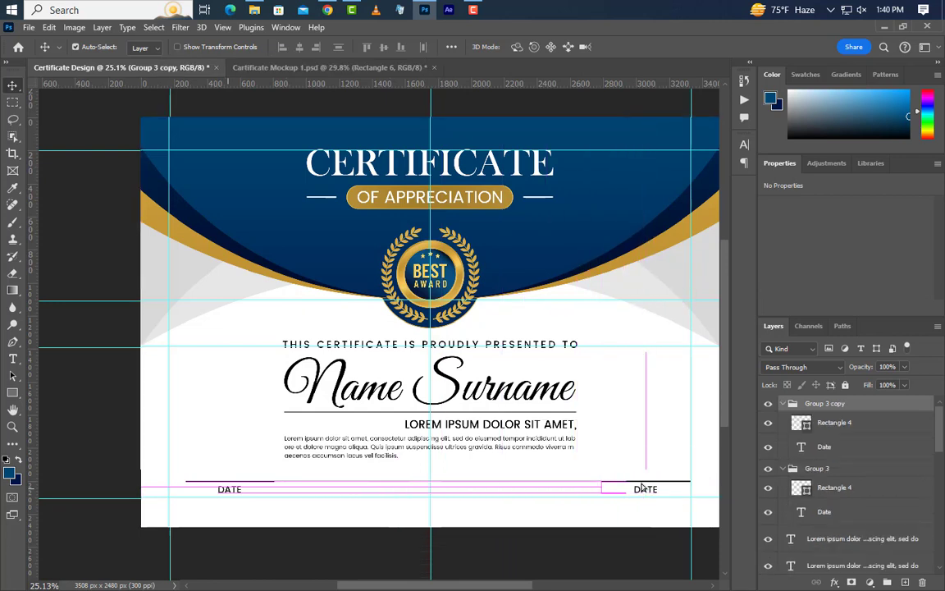
Replace the duplicated DATE text at the certificate's lower right with signature.
click(13, 360)
drag(632, 488, 690, 497)
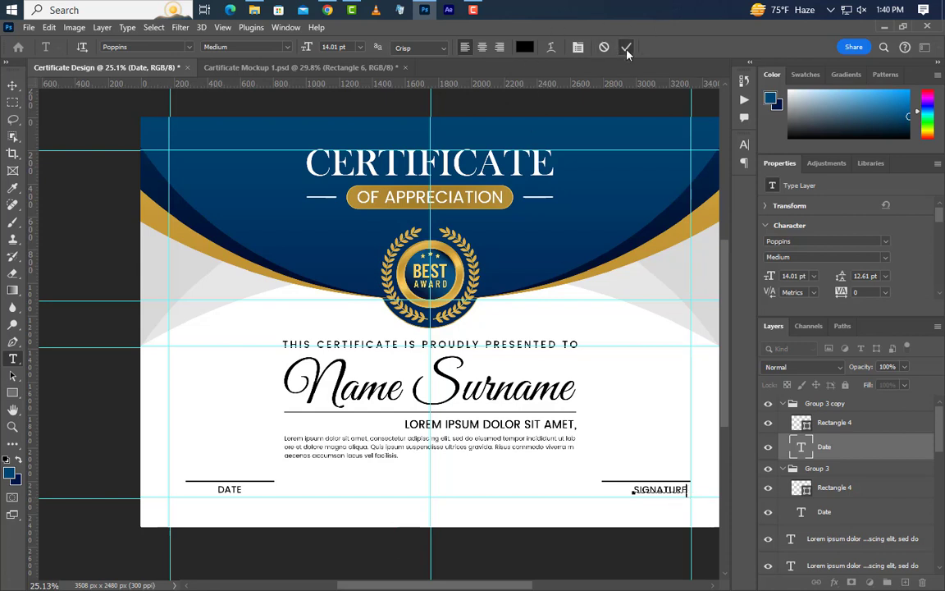
click(935, 452)
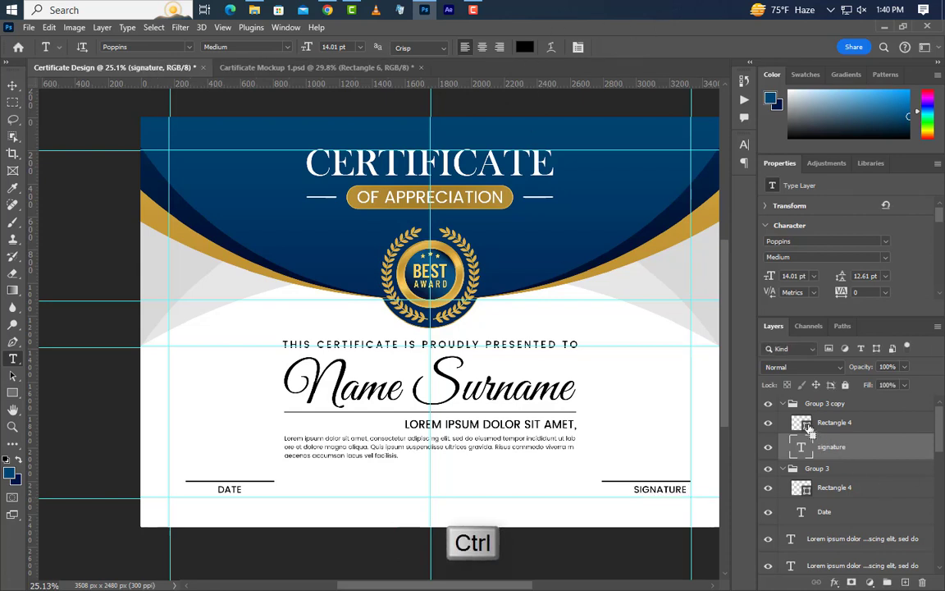
Centre the SIGNATURE text horizontally under its line and clear the selection.
click(12, 86)
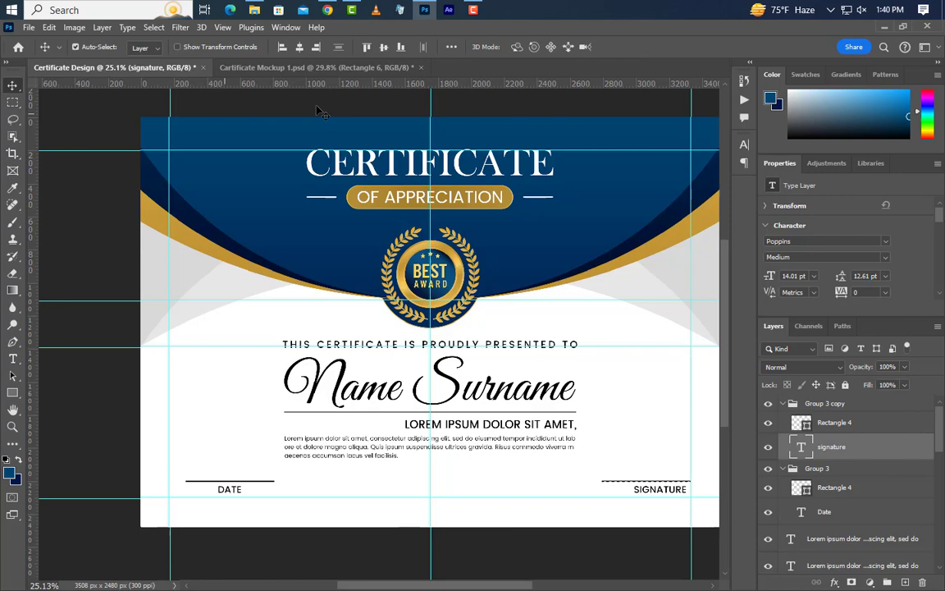
click(299, 46)
key(ctrl+d)
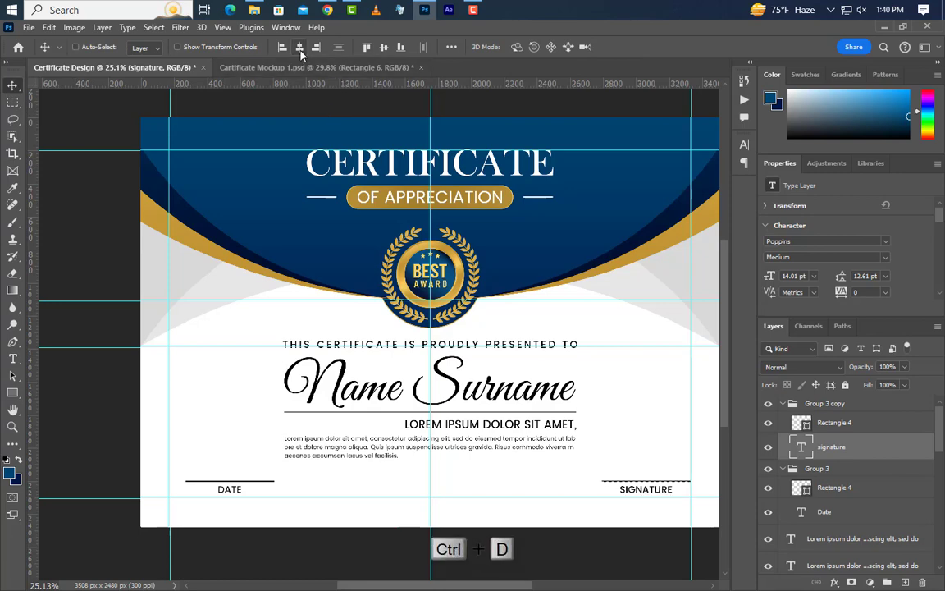
Place the Award 2.png and Award 1.png badges side by side between the DATE and SIGNATURE lines.
click(255, 10)
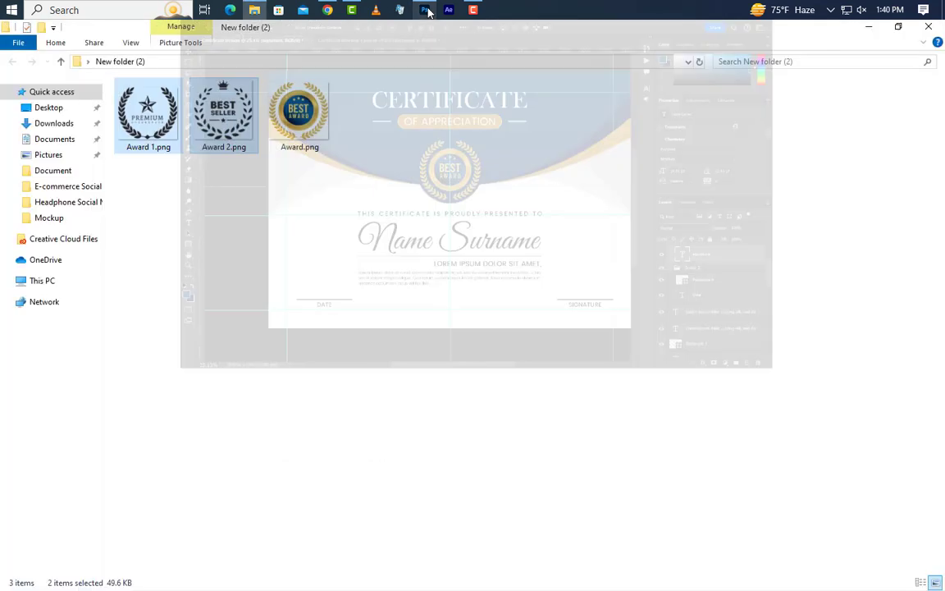
drag(252, 121, 457, 332)
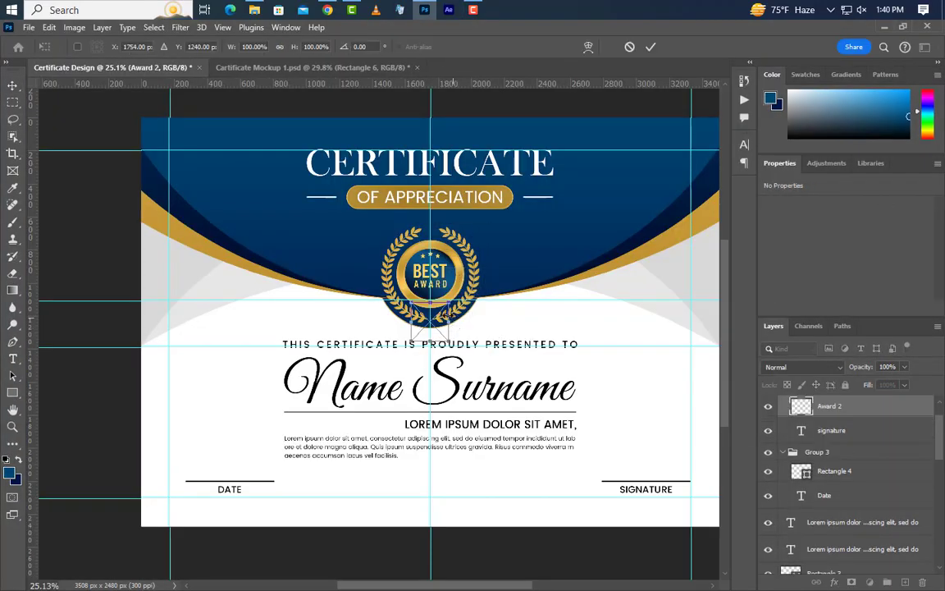
drag(398, 300, 387, 486)
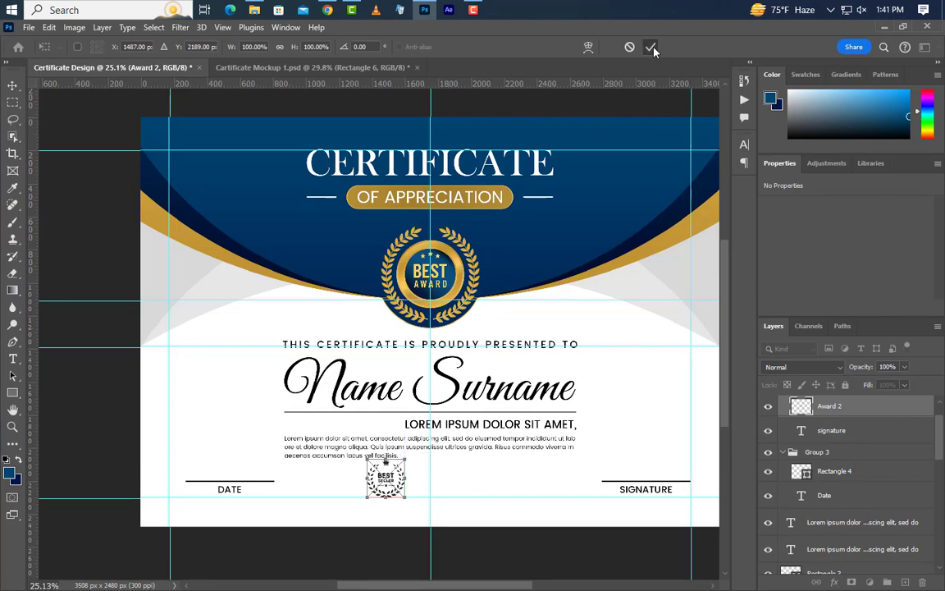
click(651, 49)
drag(442, 332, 489, 499)
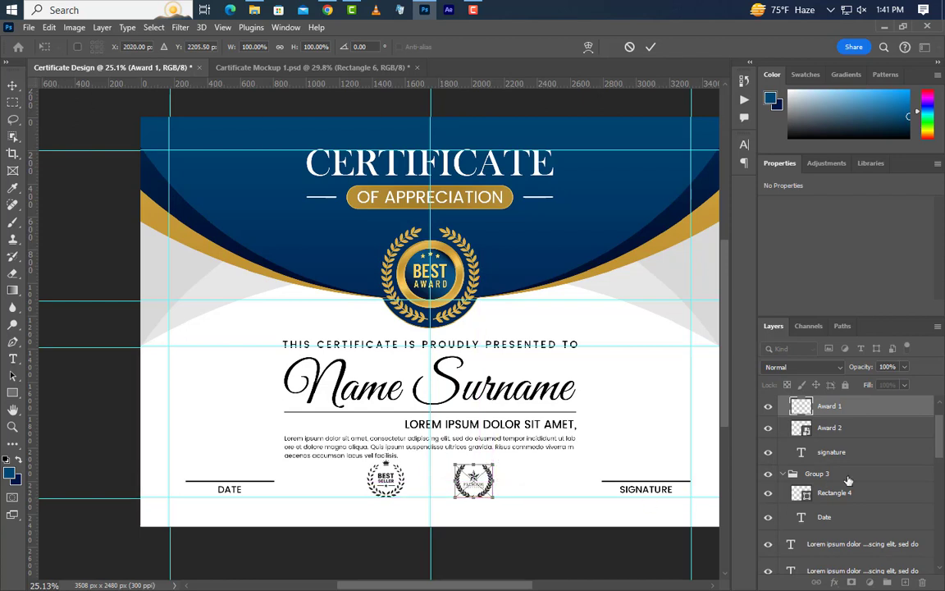
Select the Award 1 and Award 2 layers together and nudge both badges down, clear of the description paragraph.
shift+click(866, 434)
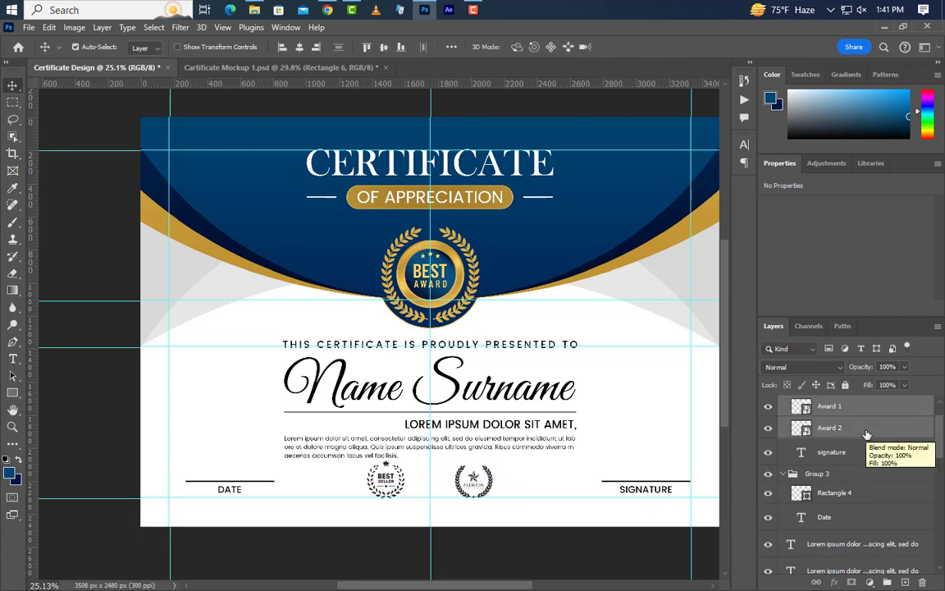
key(shift+Down)
key(shift+Down)
key(shift+Down)
key(shift+Down)
key(shift+Down)
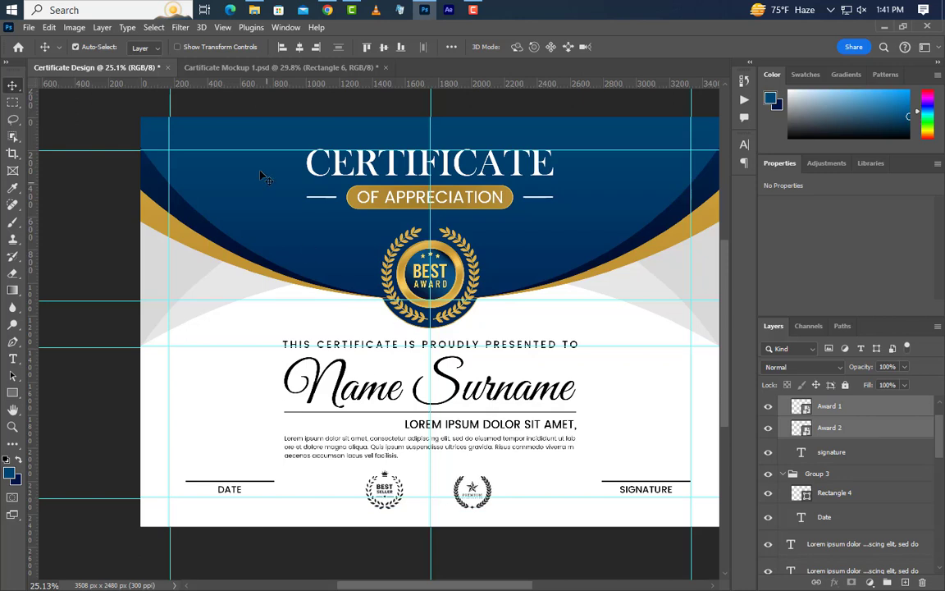
Add a new guide layout with 75 px margins at the top, left, bottom and right of the canvas.
click(223, 28)
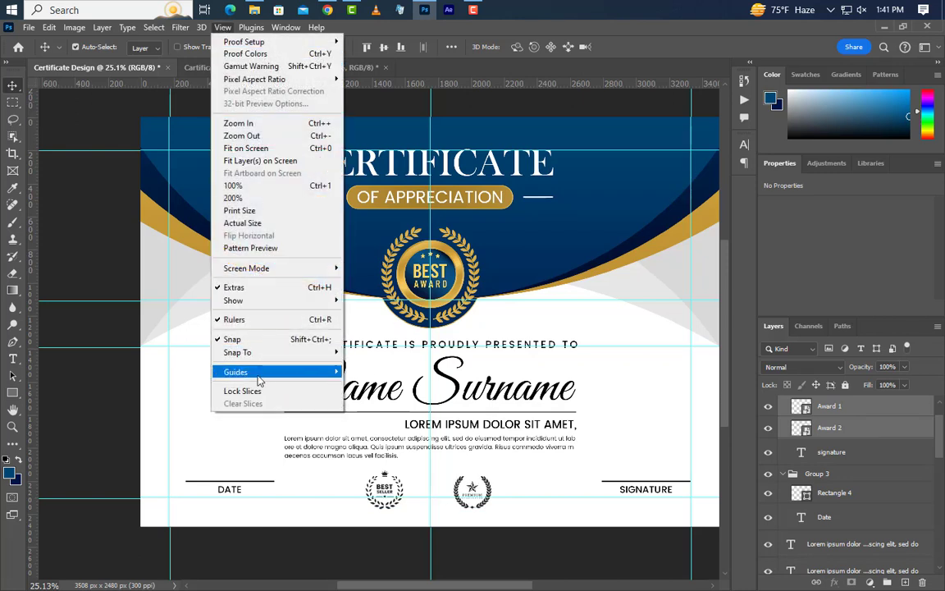
mouse_move(320, 373)
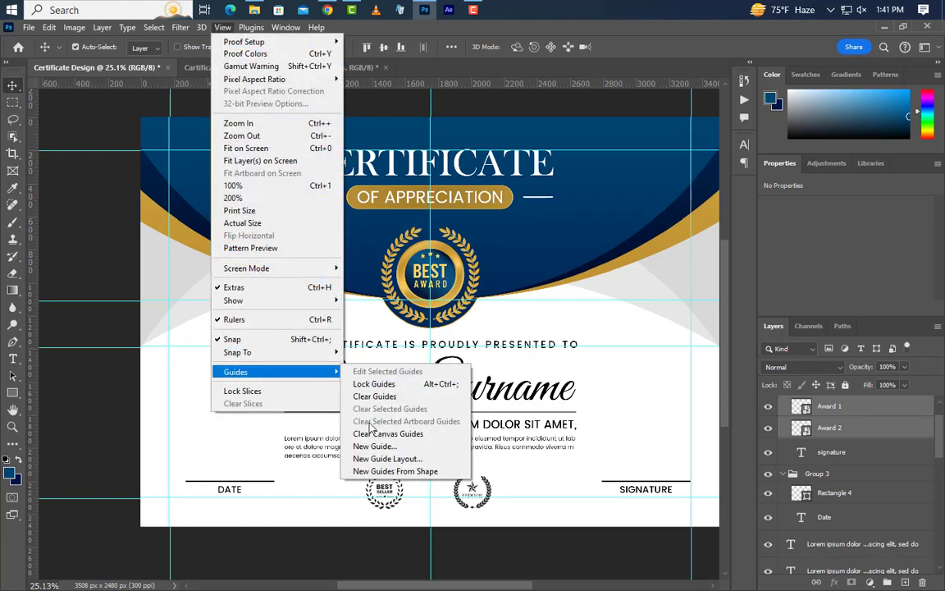
click(371, 459)
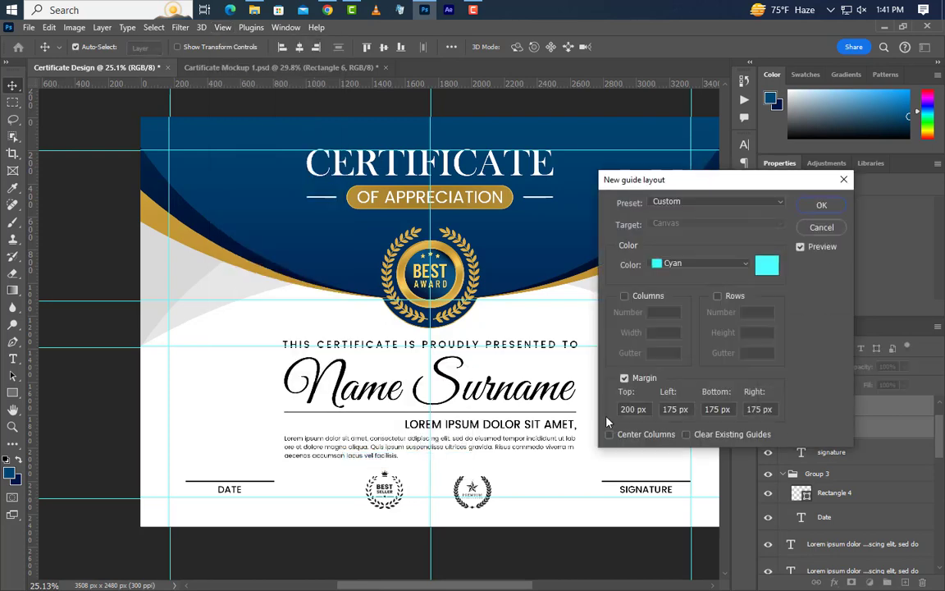
text(75)
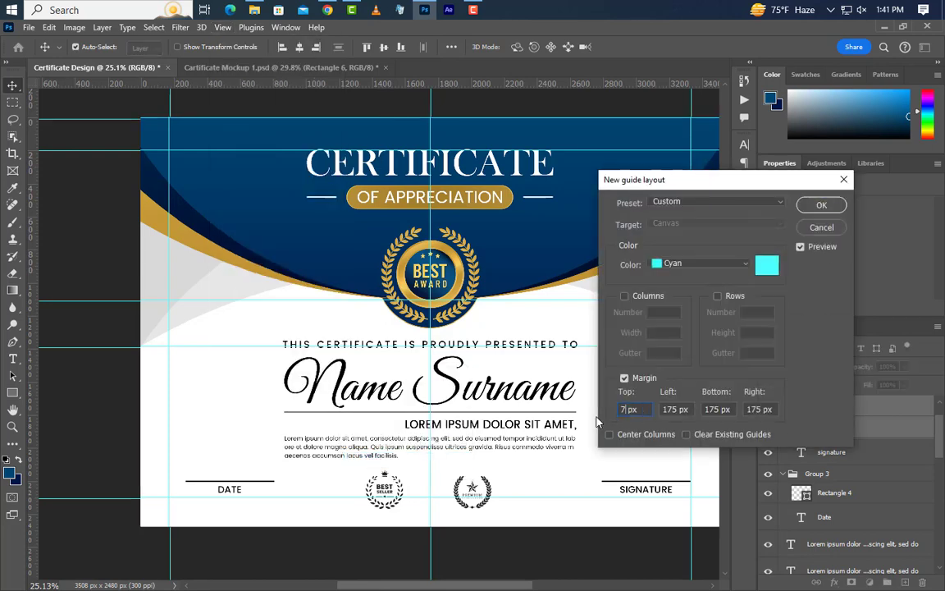
text(75)
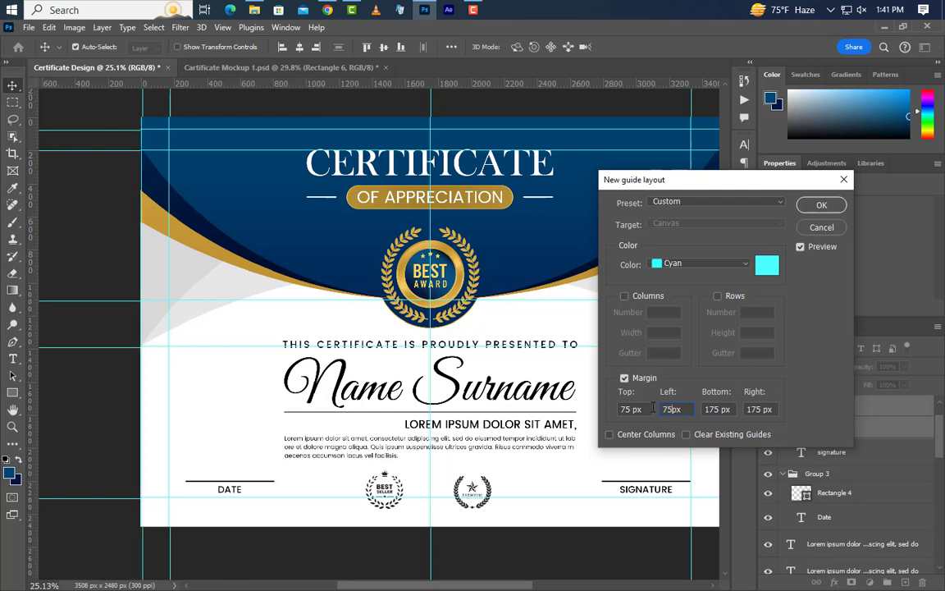
text(75)
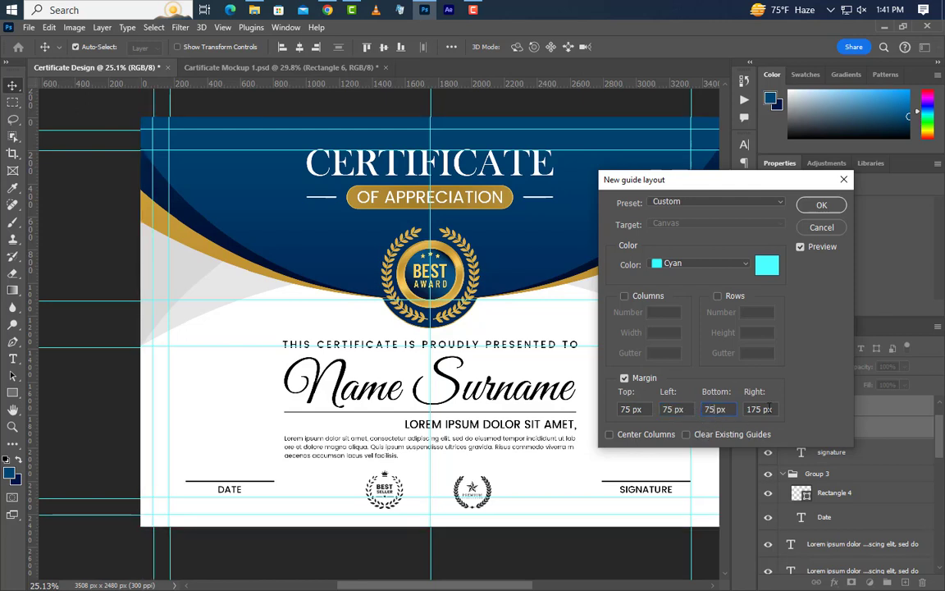
text(75)
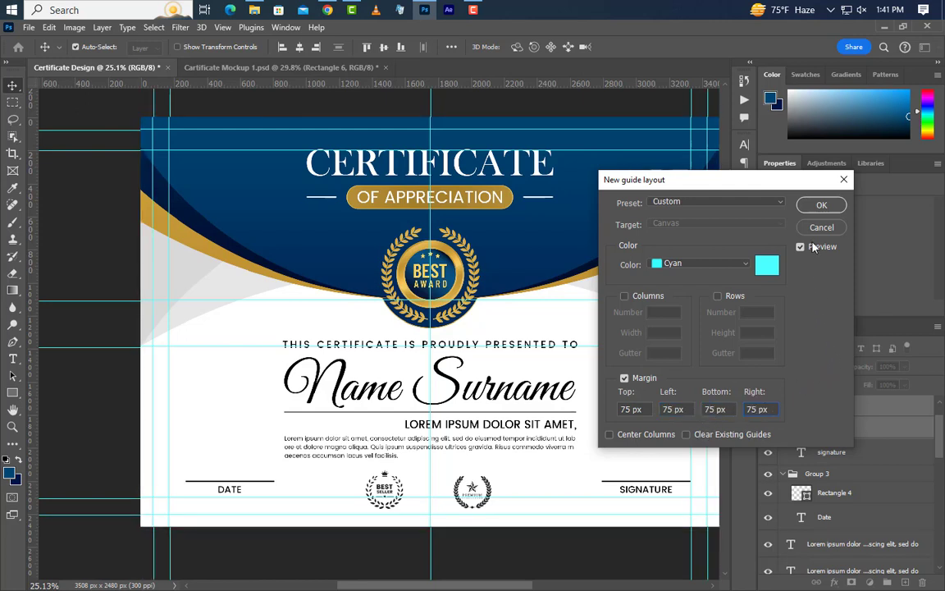
click(821, 206)
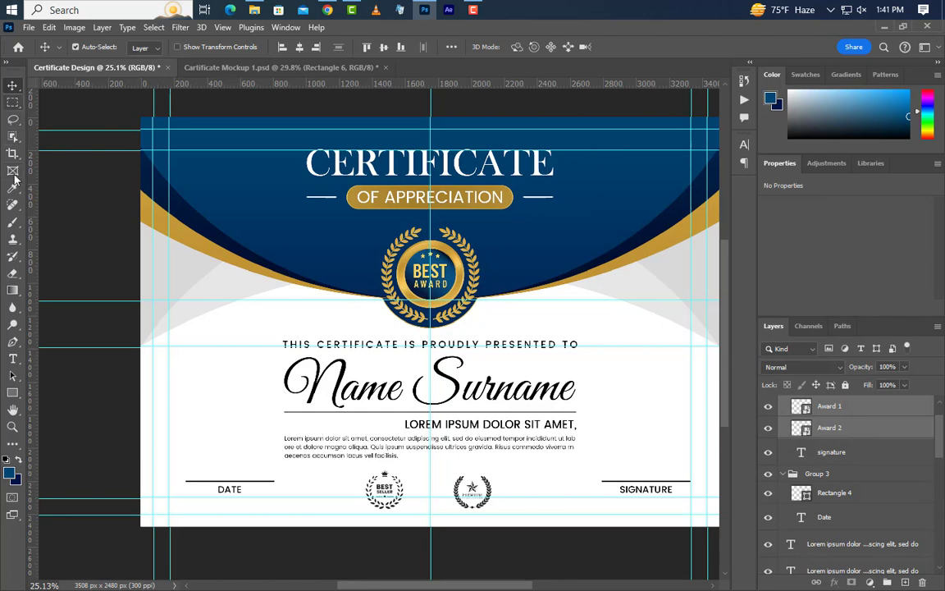
Draw a 3358 x 2330 px border rectangle along the 75 px margin guides with no fill and a 5 px dotted stroke.
click(12, 392)
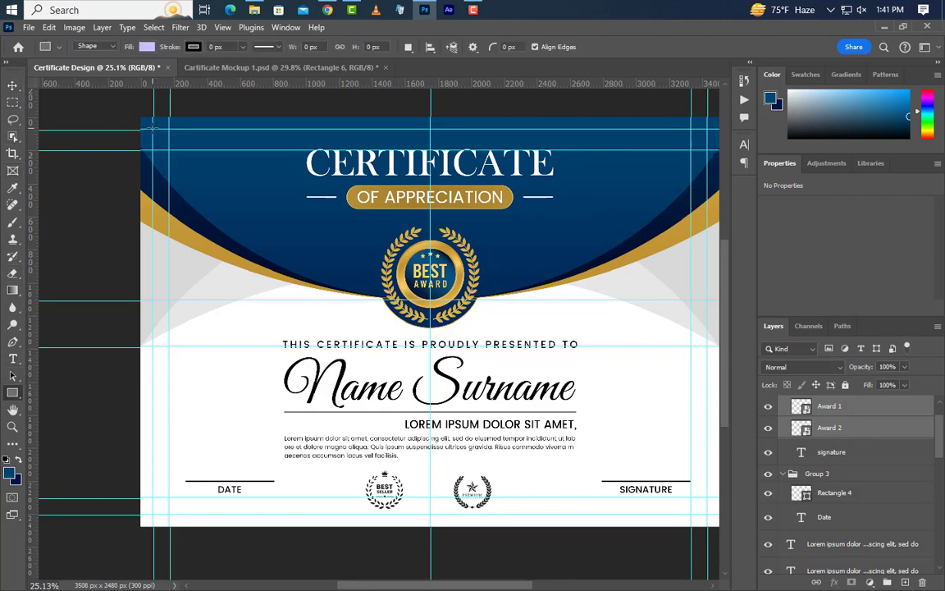
drag(152, 123, 706, 512)
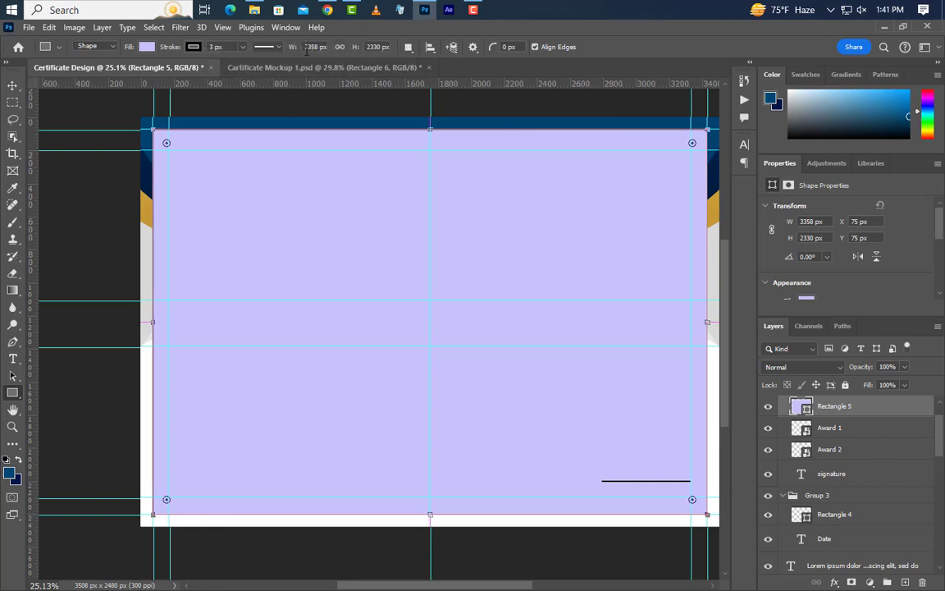
click(268, 47)
click(277, 129)
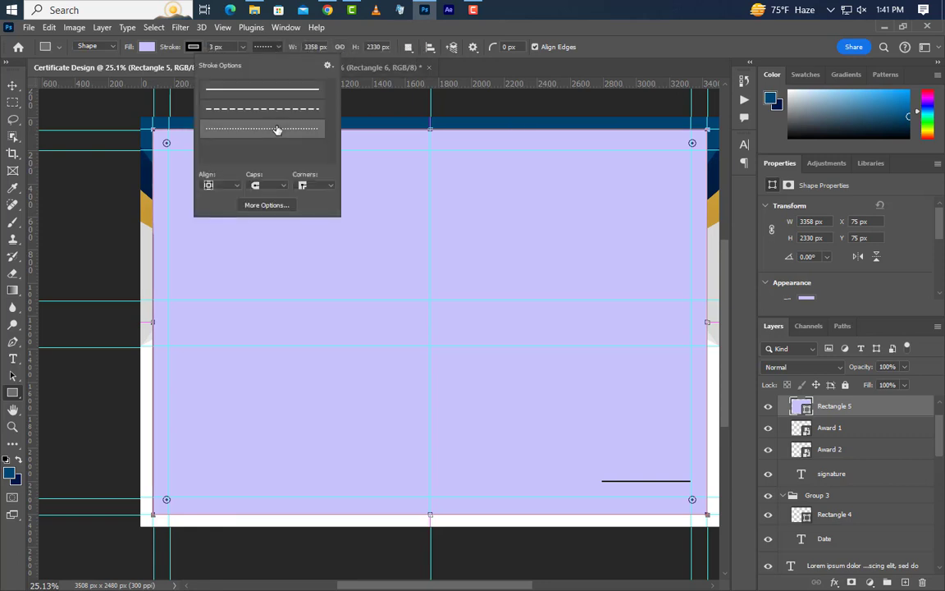
click(146, 47)
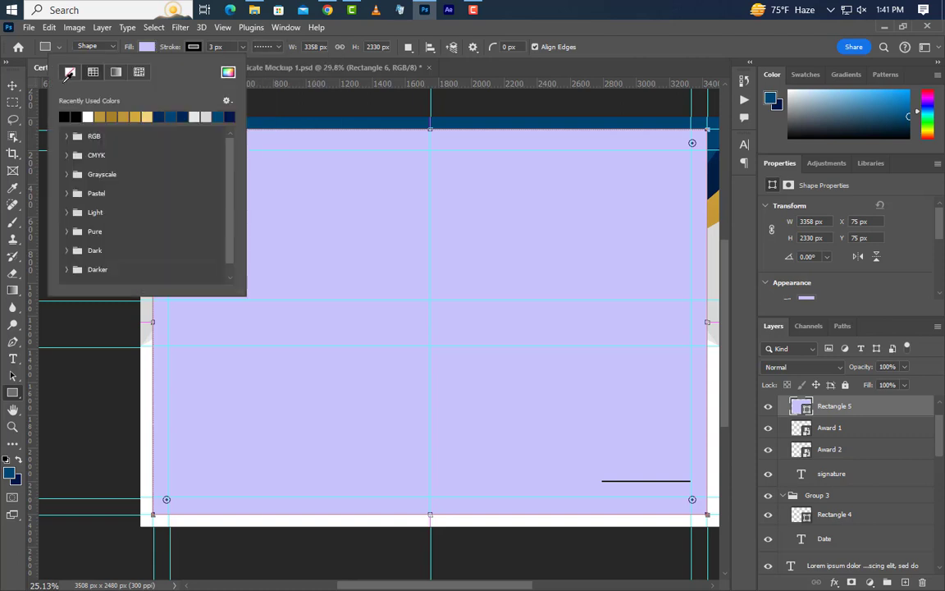
click(70, 72)
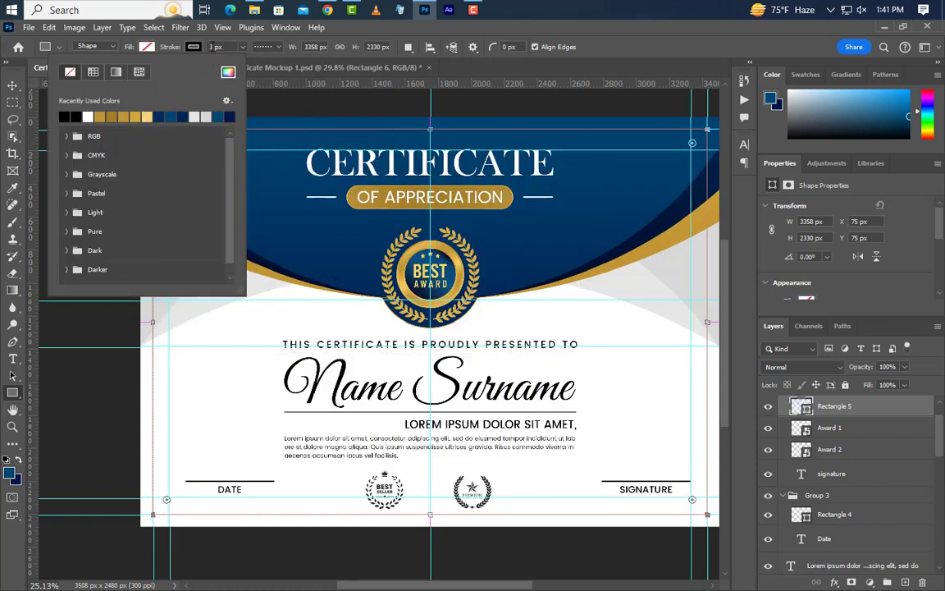
click(216, 47)
text(5)
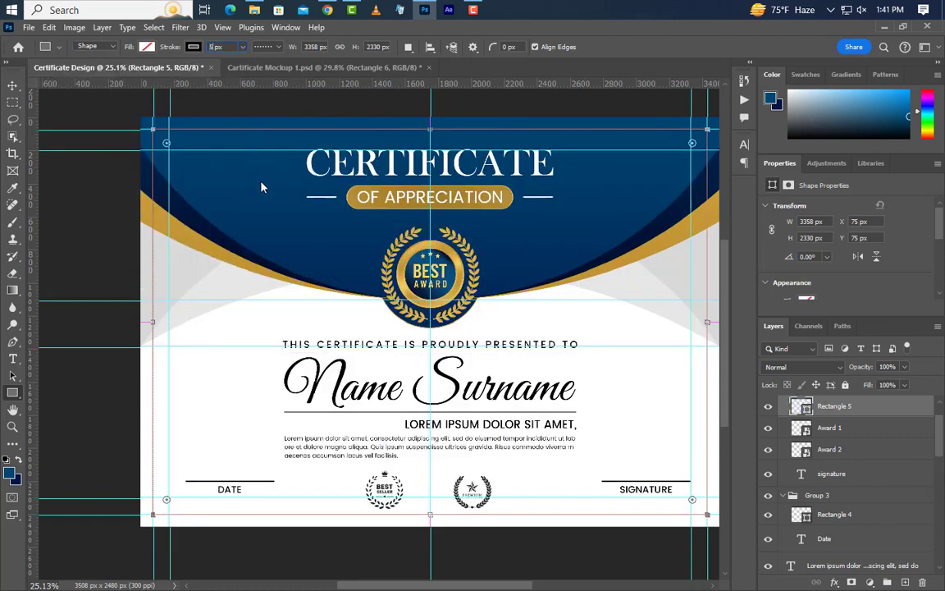
click(12, 87)
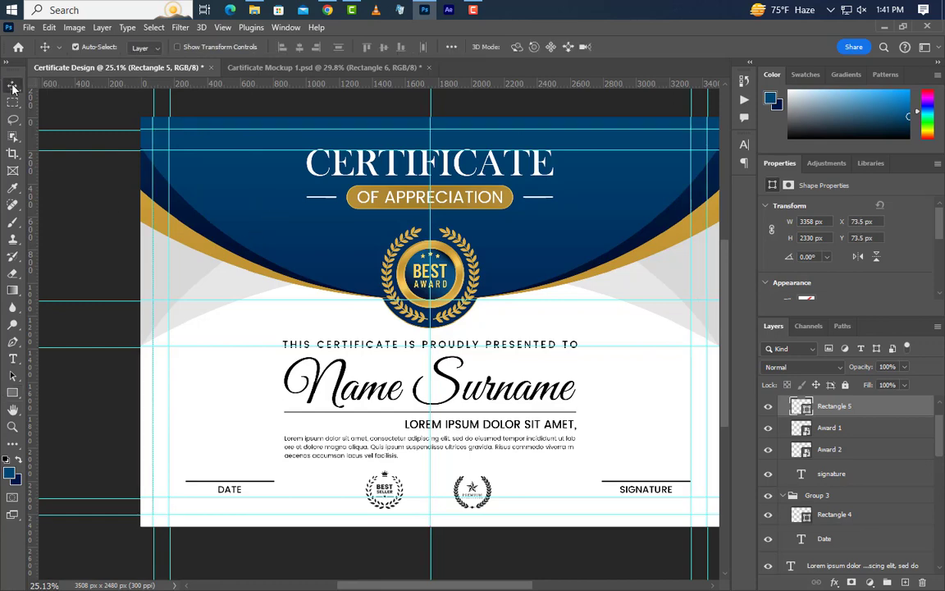
Clear all guides from the certificate.
click(223, 27)
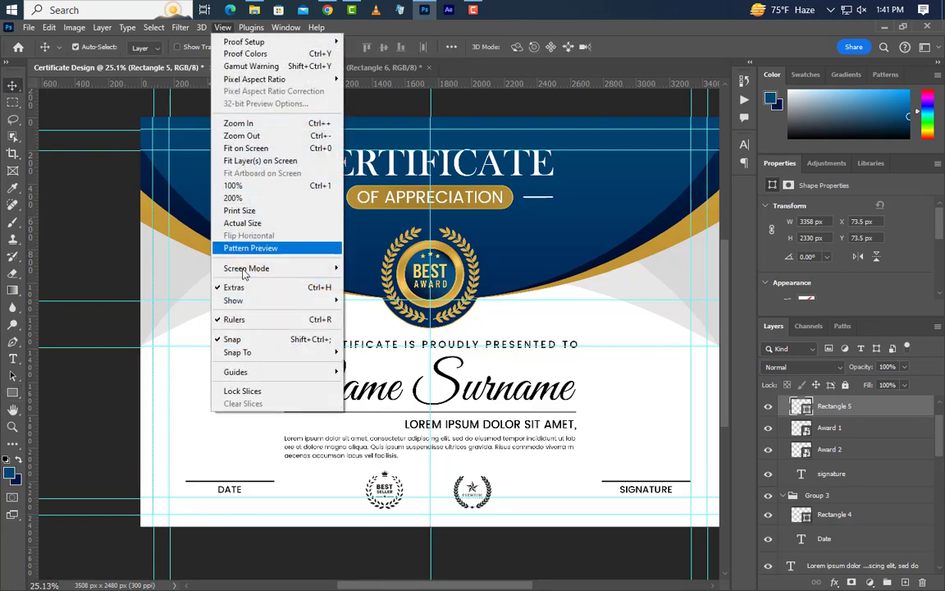
mouse_move(241, 374)
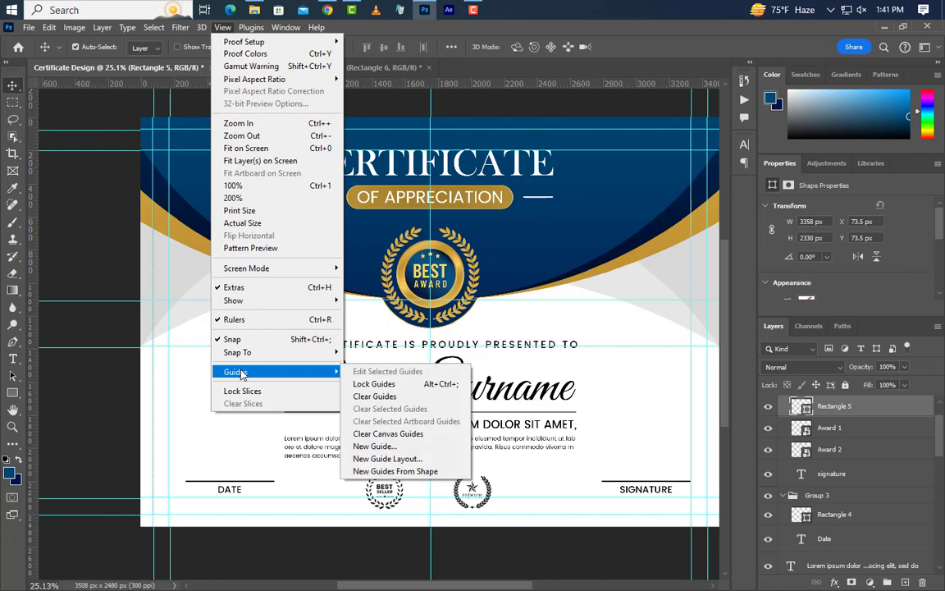
click(374, 397)
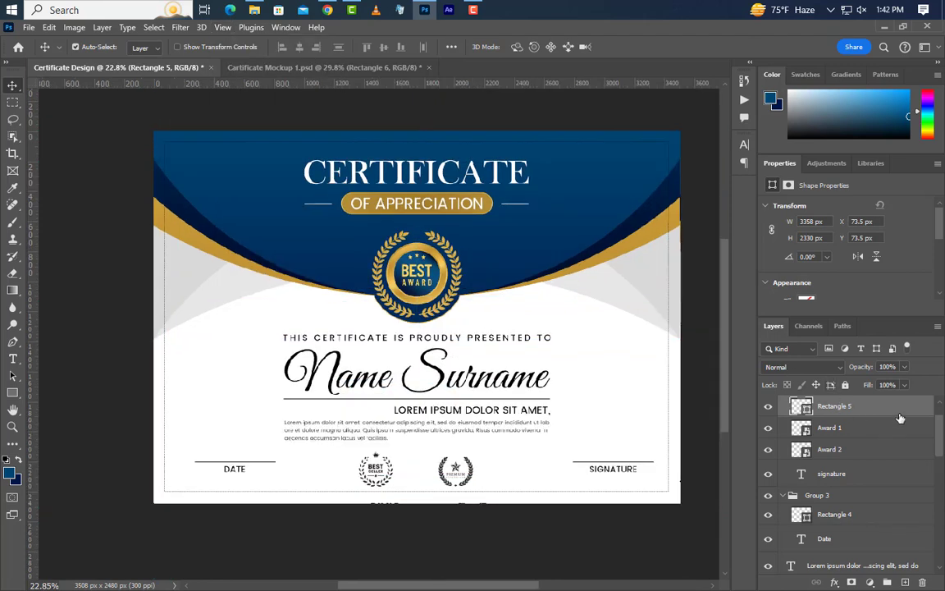
Move the Rectangle 5 layer below Group 1 and put a duplicate of it inside Group 1, above Ellipse 1 copy 2.
drag(900, 417, 877, 438)
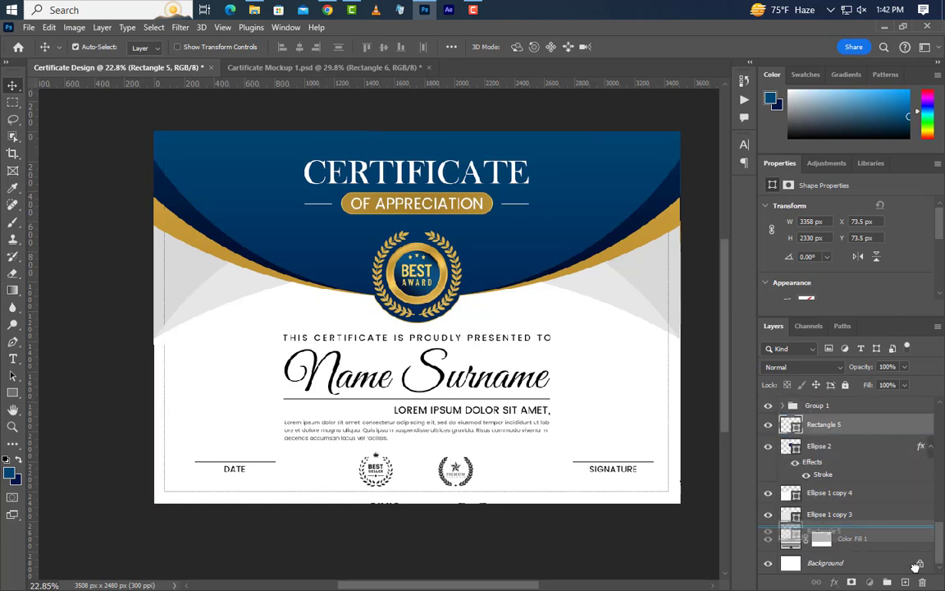
key(ctrl+j)
drag(881, 427, 868, 547)
click(783, 563)
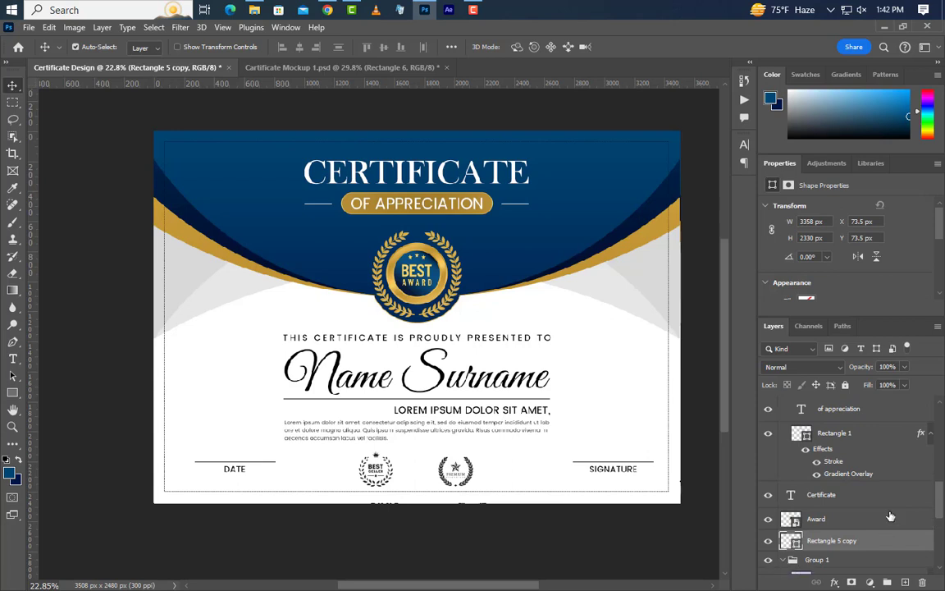
drag(888, 491, 885, 520)
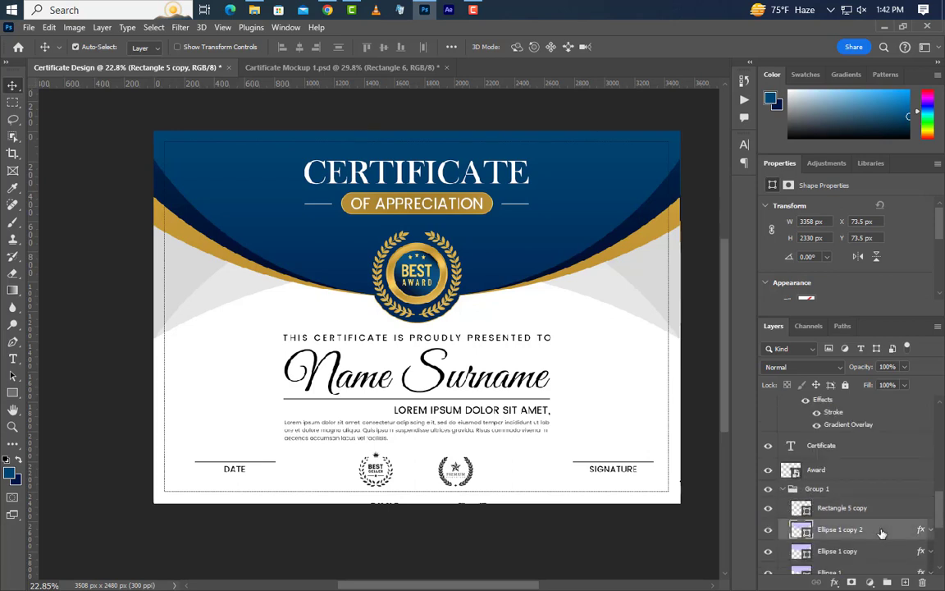
Convert Ellipse 1 copy 2 to a smart object and clip the Rectangle 5 copy layer to it.
right_click(882, 532)
click(837, 249)
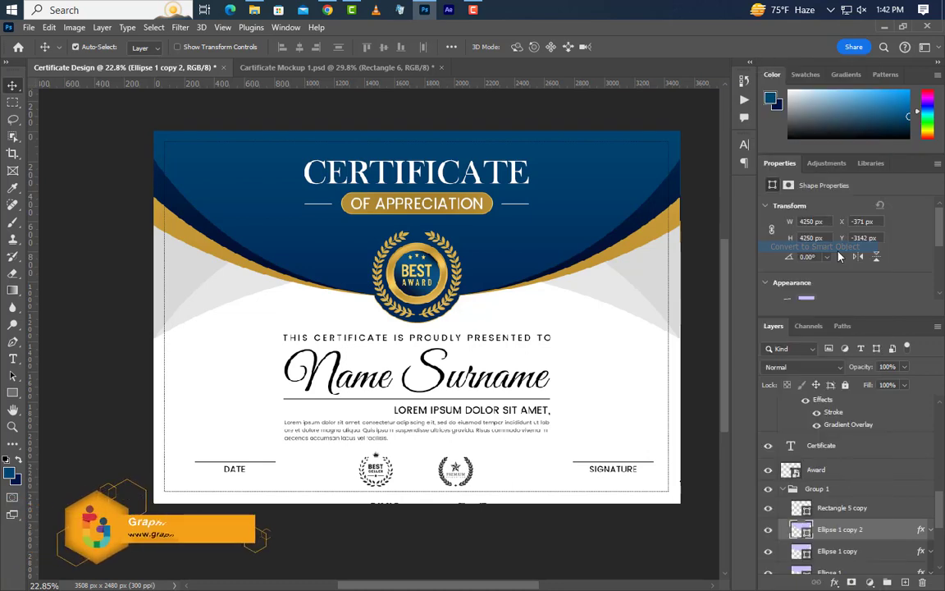
right_click(903, 511)
click(856, 328)
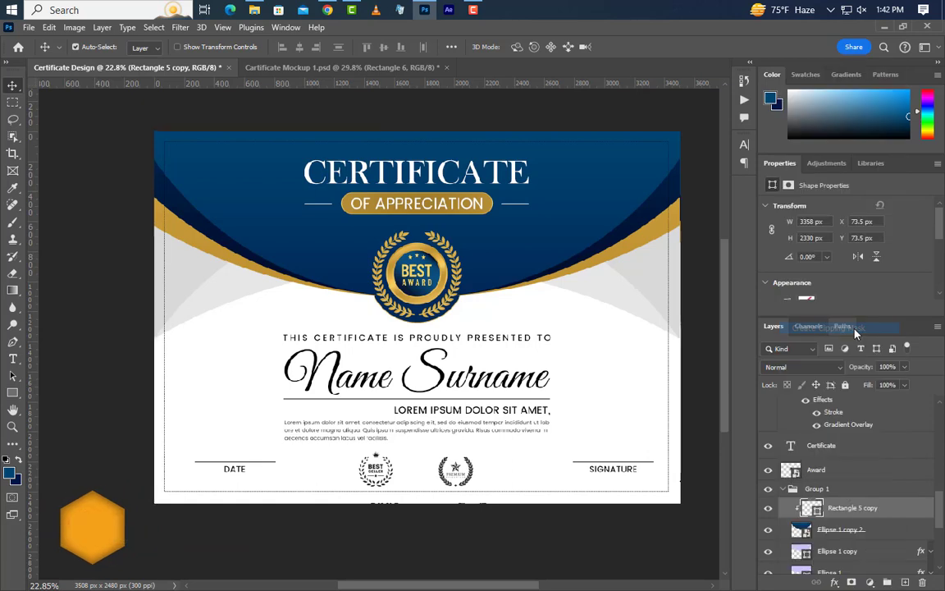
Apply a white Color Overlay to the Rectangle 5 copy border and set the layer's opacity to 35%.
scroll(899, 413, down, 3)
double_click(900, 413)
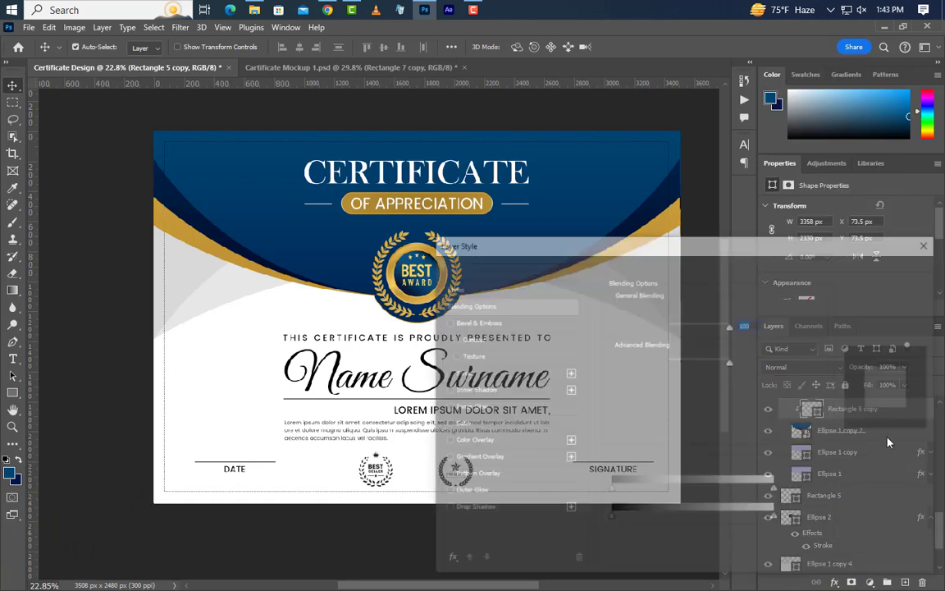
click(470, 441)
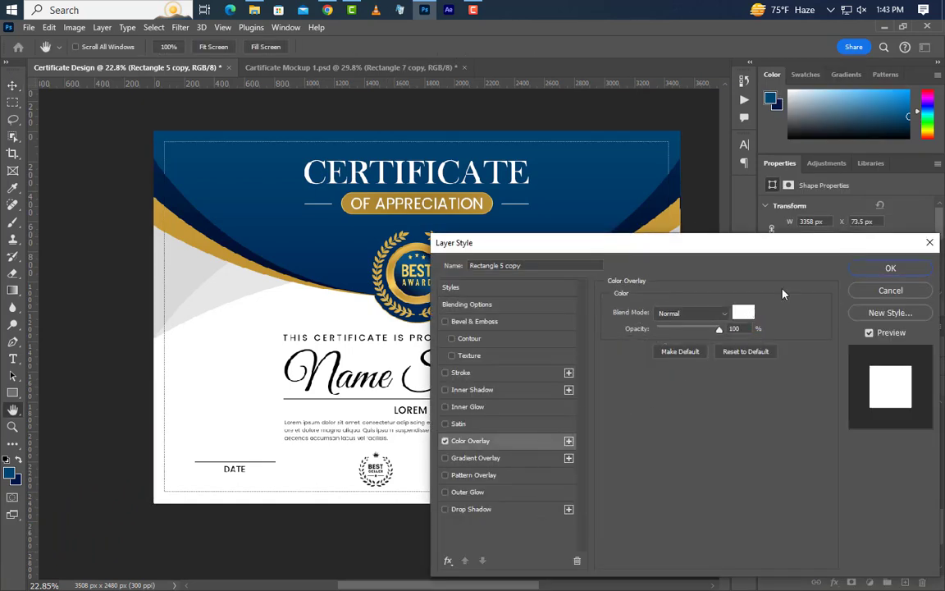
click(891, 268)
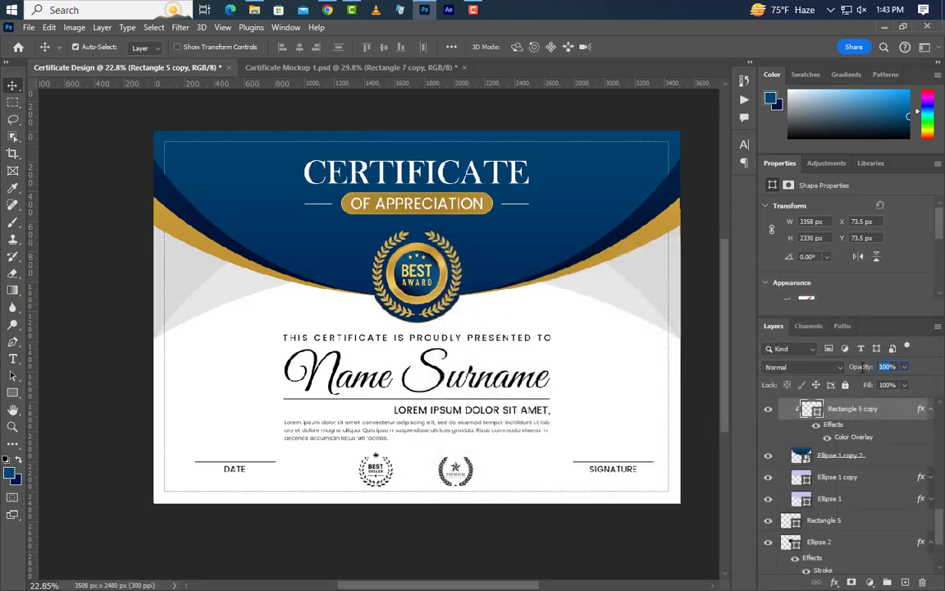
text(35)
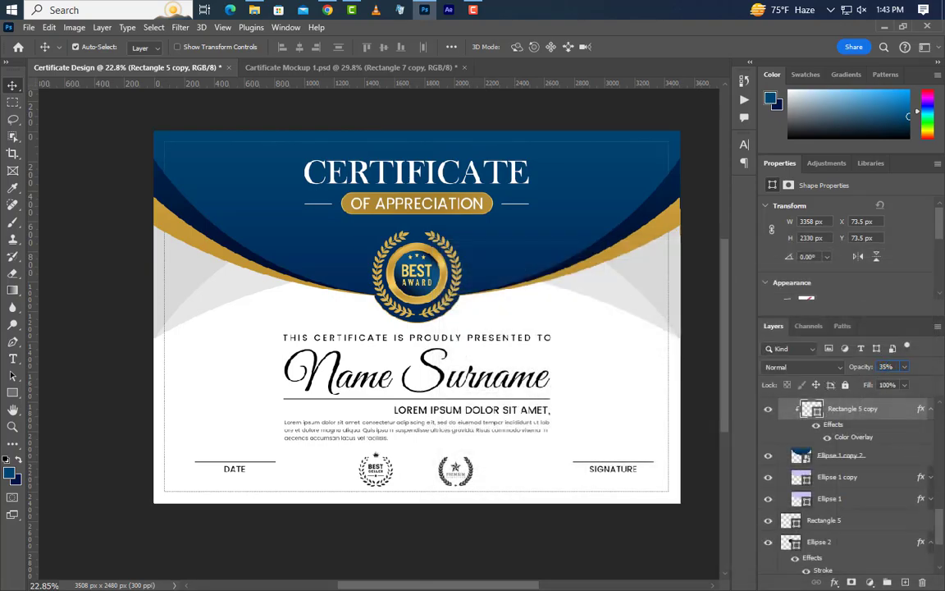